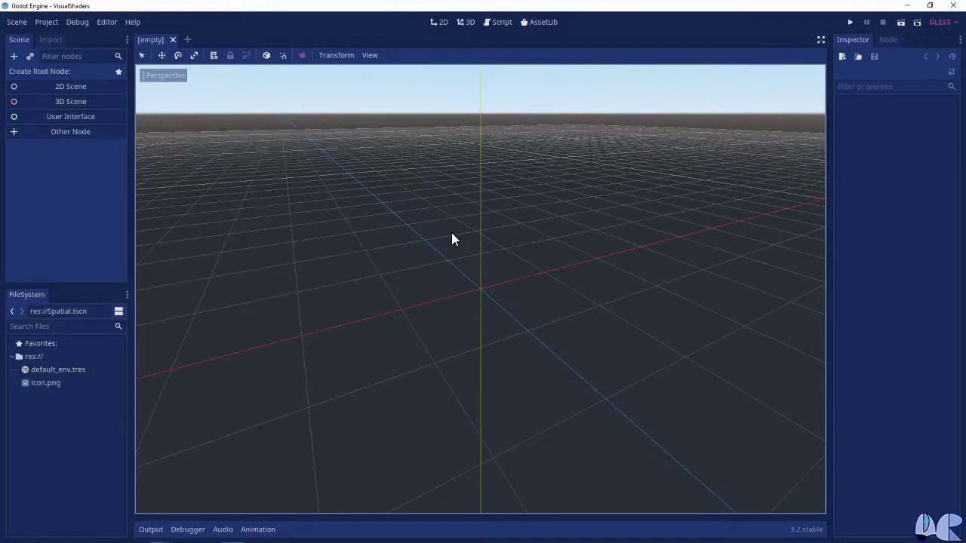
# Step: Create a 3D scene, add a MeshInstance under the Spatial root, and give it a new SphereMesh
pyautogui.click(69, 99)
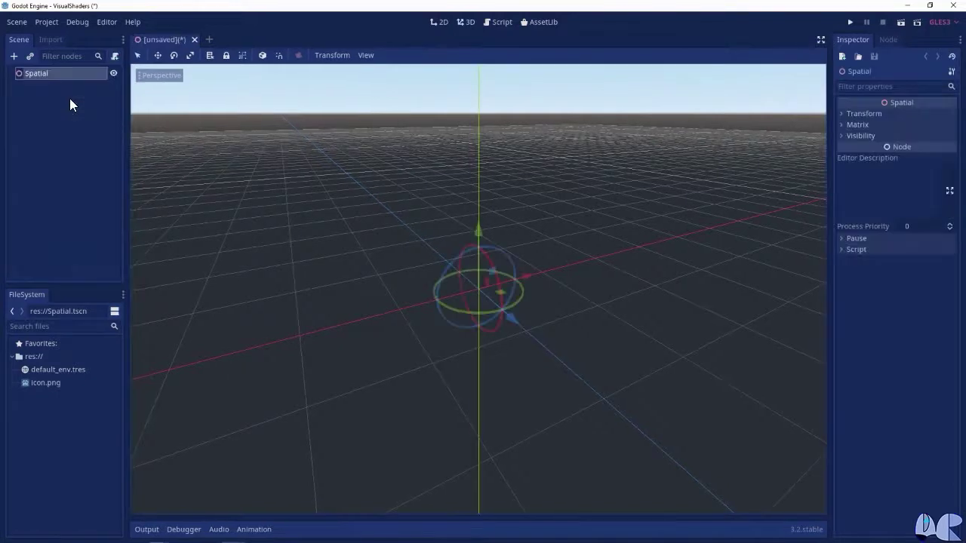
pyautogui.click(13, 56)
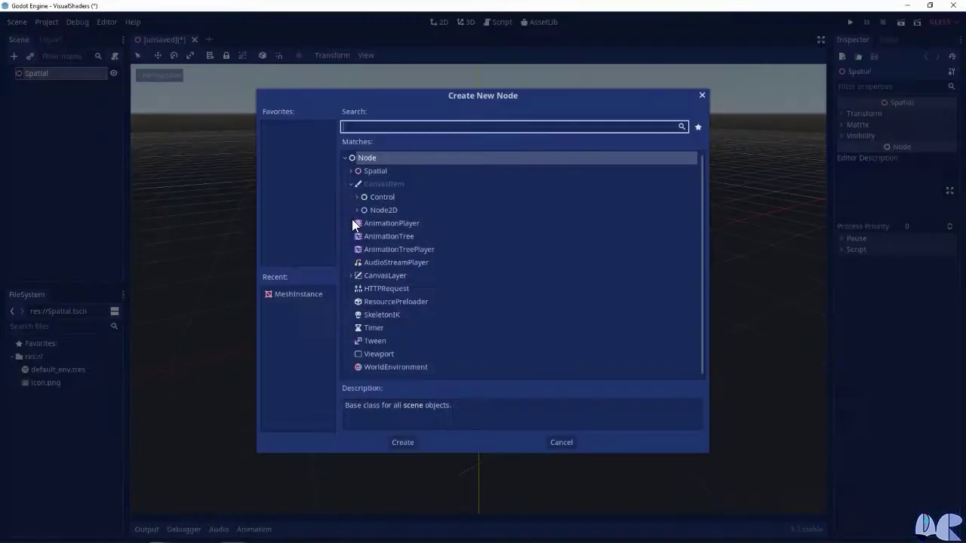
pyautogui.write('mesh')
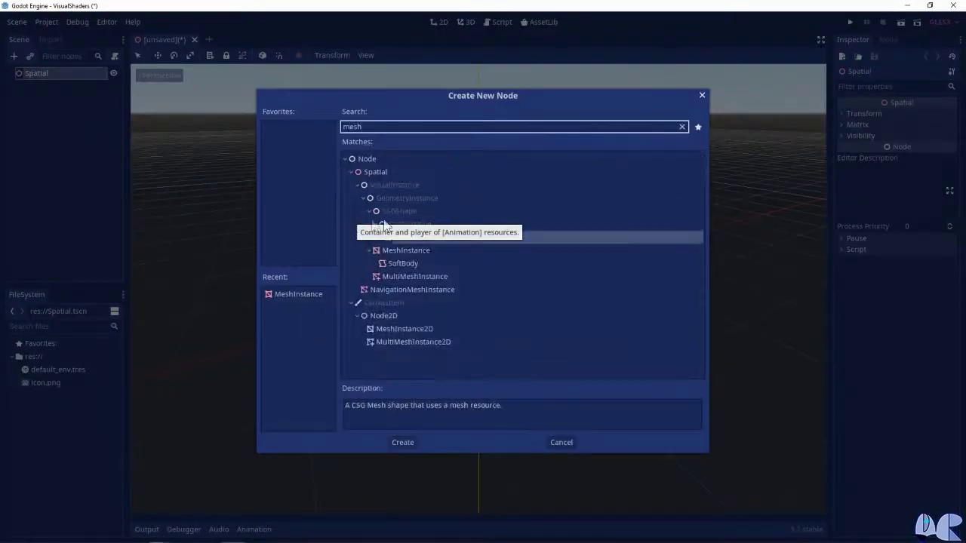
pyautogui.click(416, 248)
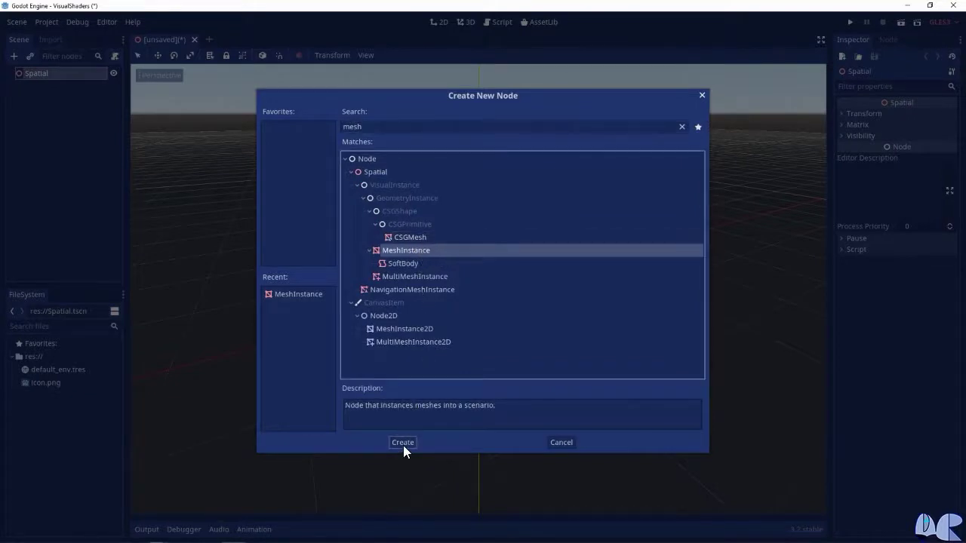
pyautogui.click(403, 444)
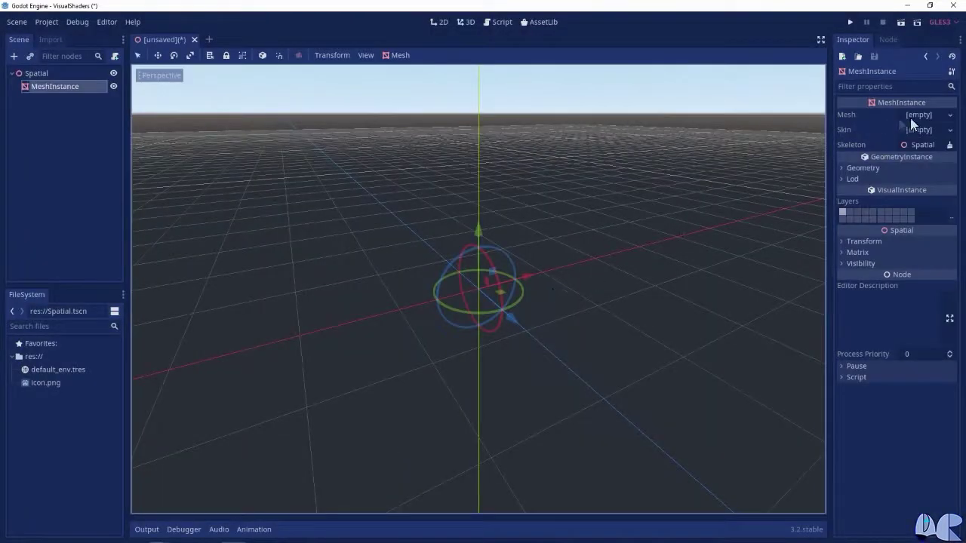
pyautogui.click(949, 115)
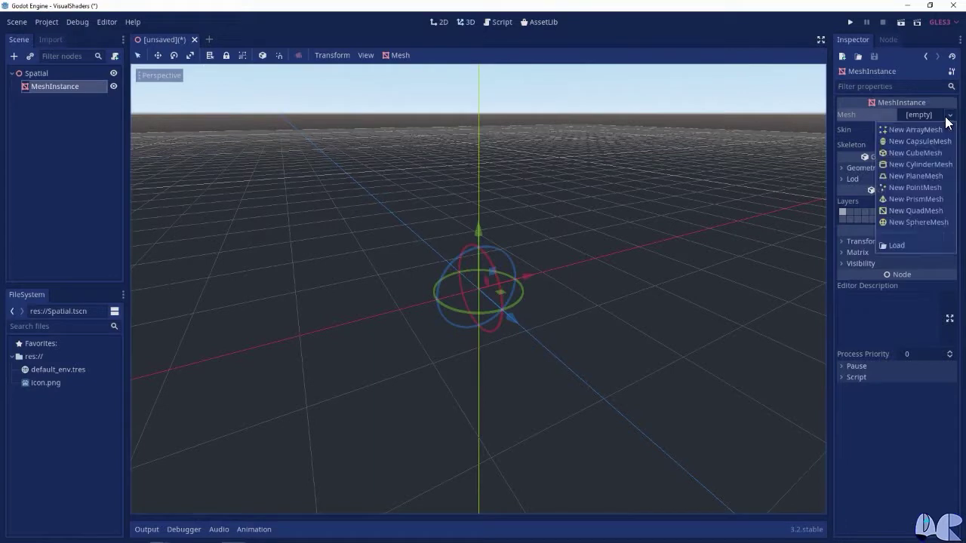
pyautogui.click(912, 223)
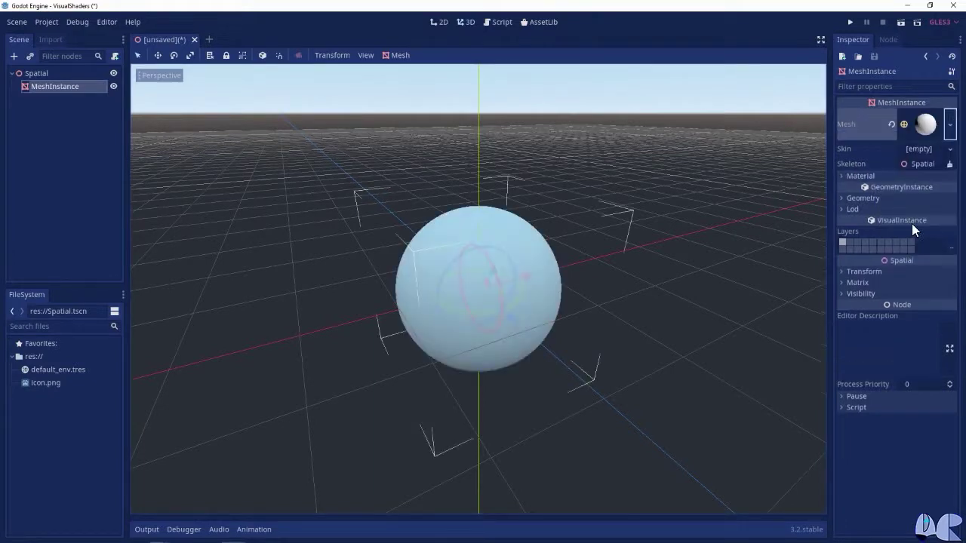
# Step: Assign a new ShaderMaterial to the sphere's material slot 0
pyautogui.click(843, 176)
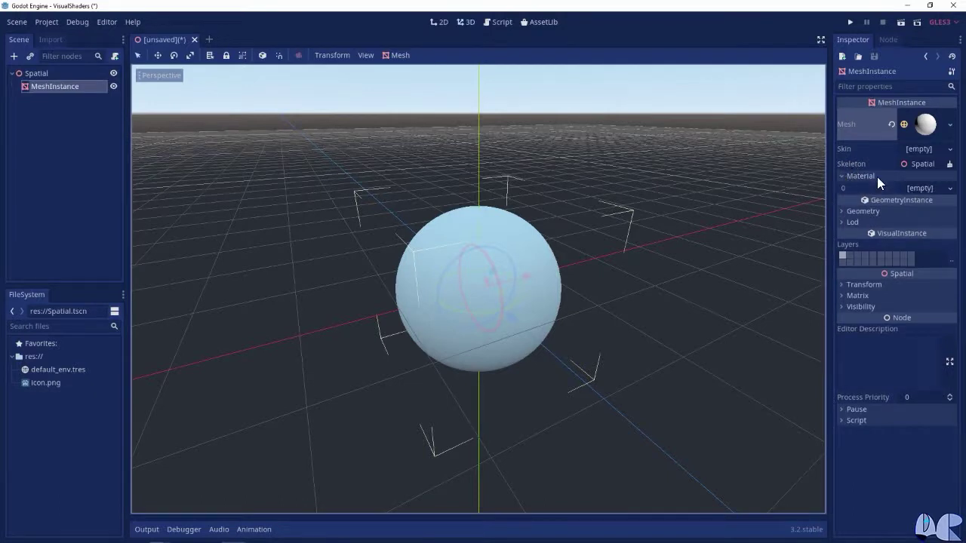
pyautogui.click(949, 189)
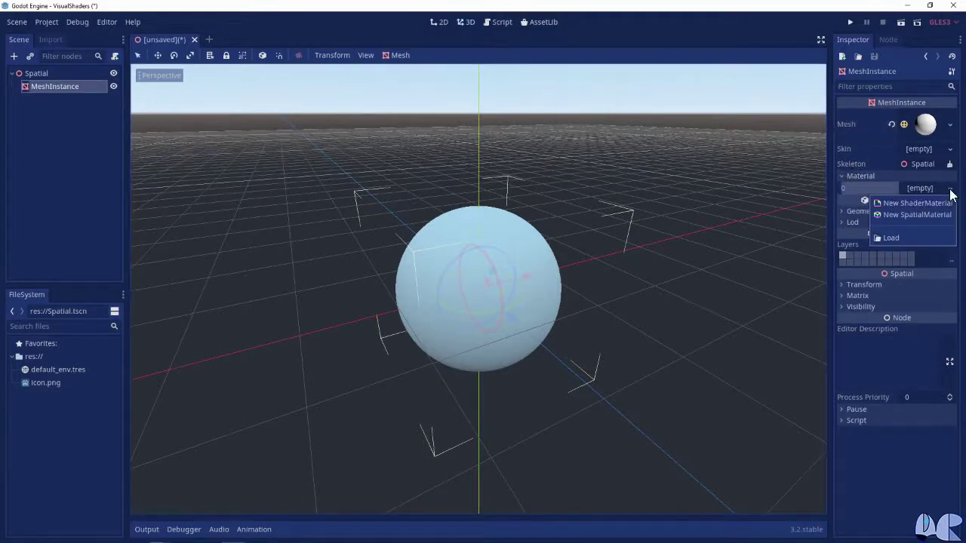
pyautogui.click(906, 204)
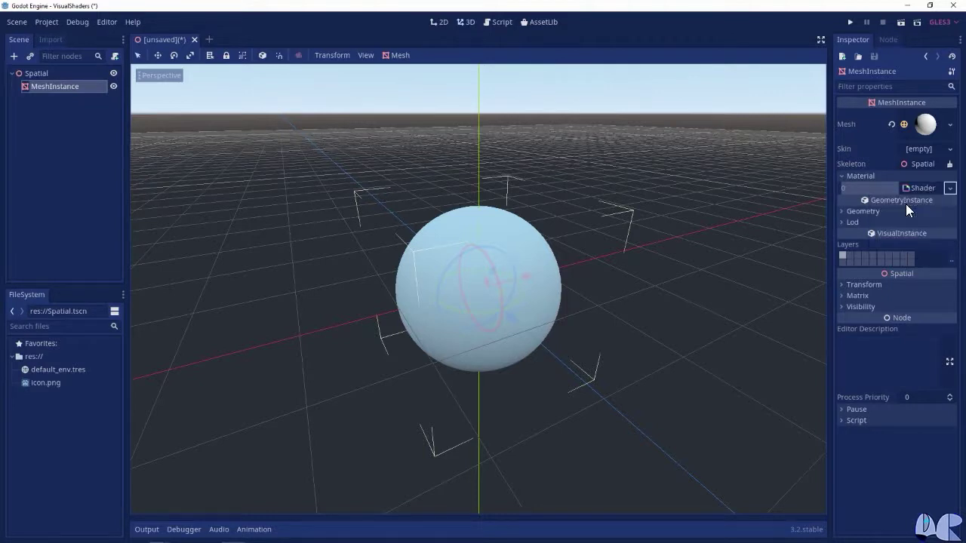
# Step: Give the ShaderMaterial a new VisualShader and open its graph editor
pyautogui.click(928, 198)
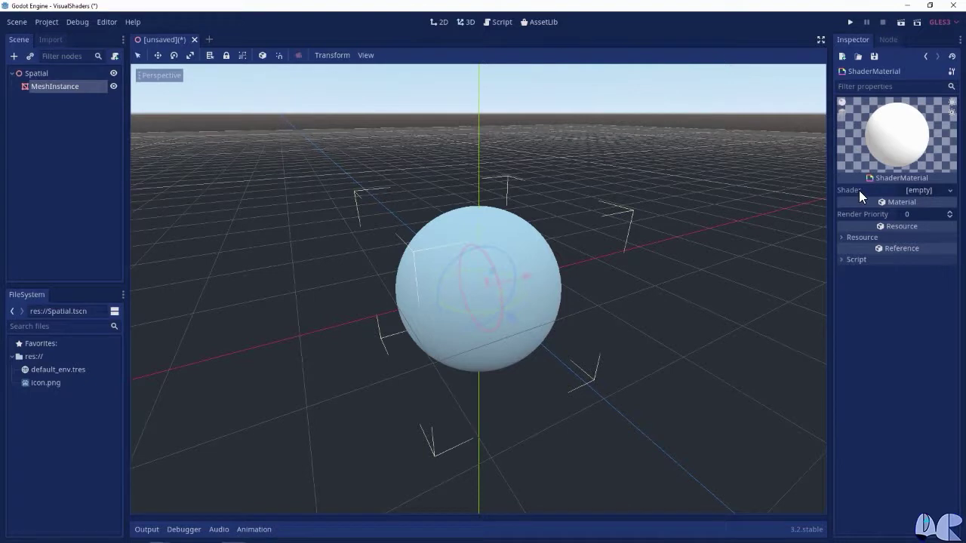
pyautogui.click(952, 192)
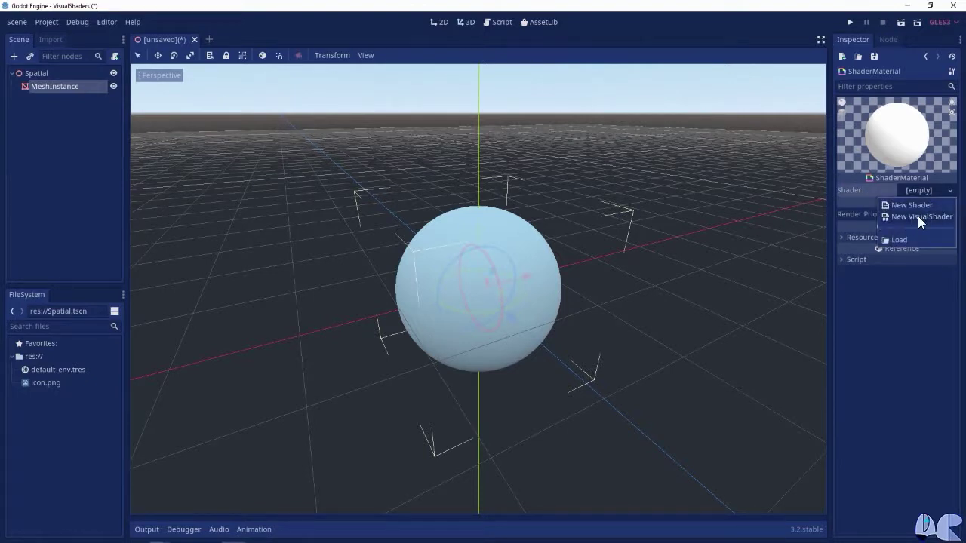
pyautogui.click(928, 217)
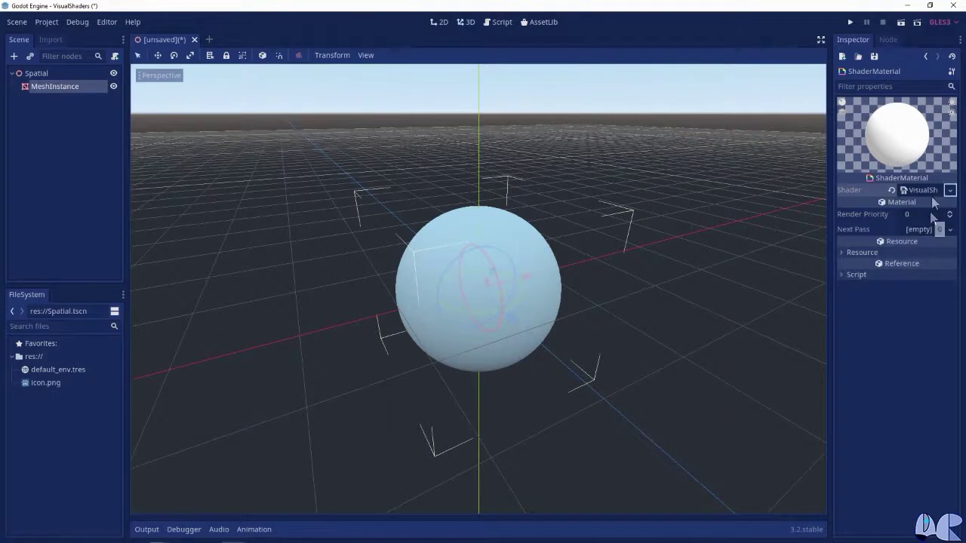
pyautogui.click(924, 190)
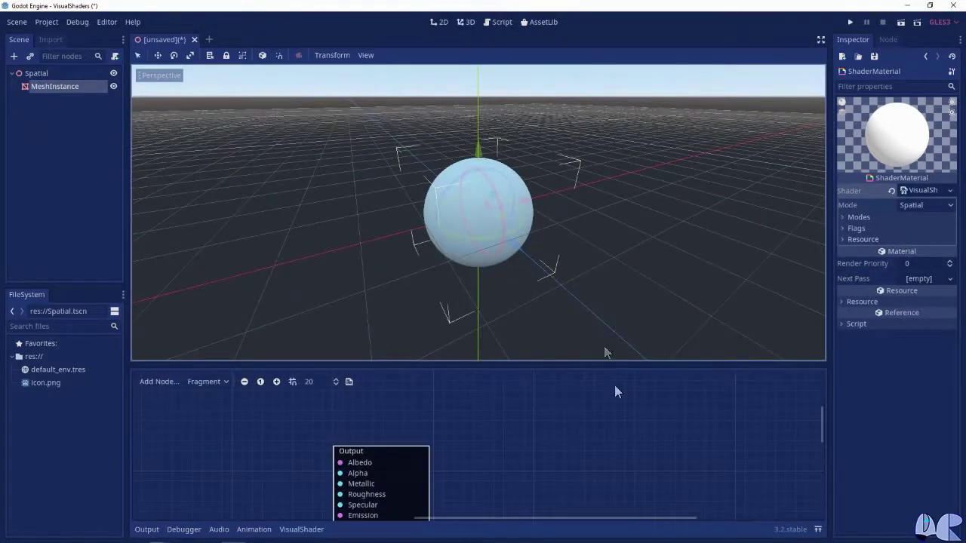
# Step: Maximize and restore the shader graph panel, then bring up the Create Shader Node dialog
pyautogui.click(818, 531)
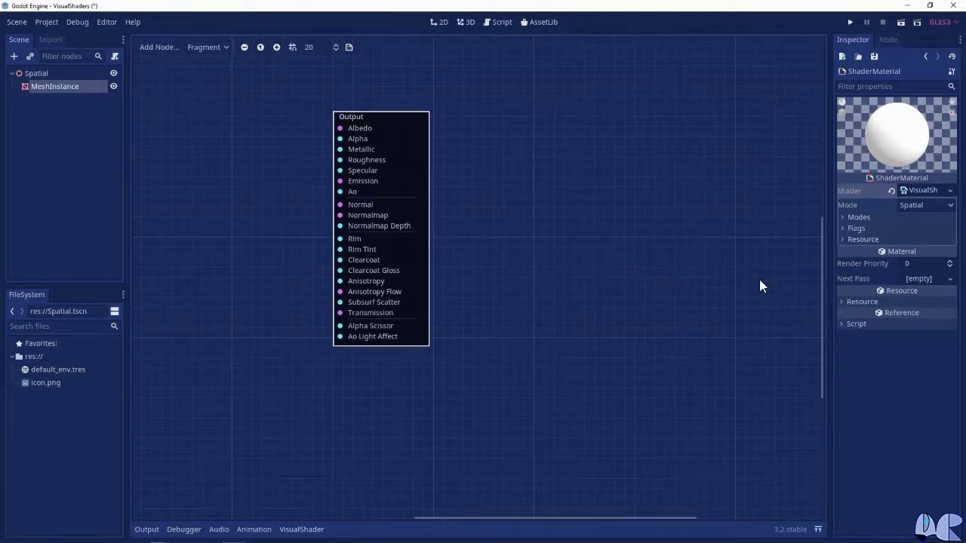
pyautogui.click(818, 530)
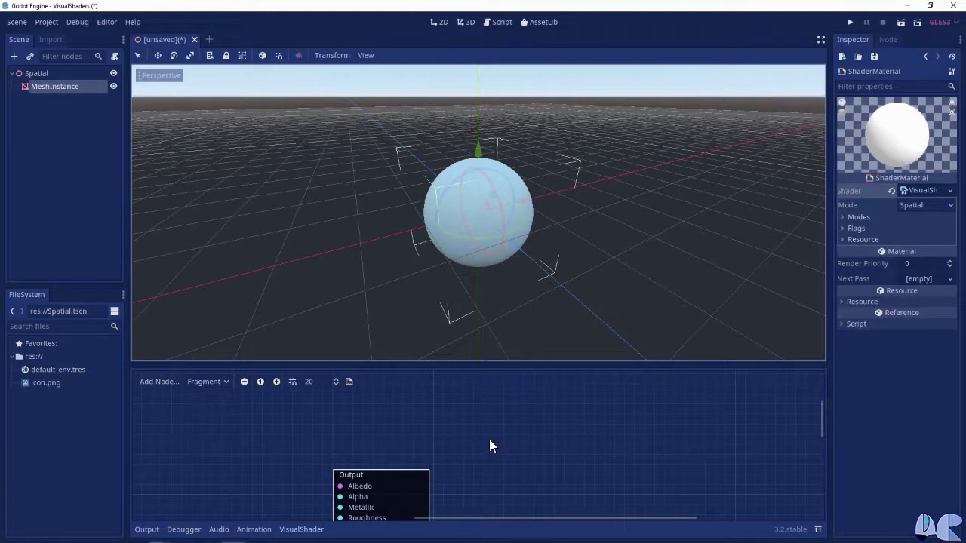
pyautogui.click(170, 384)
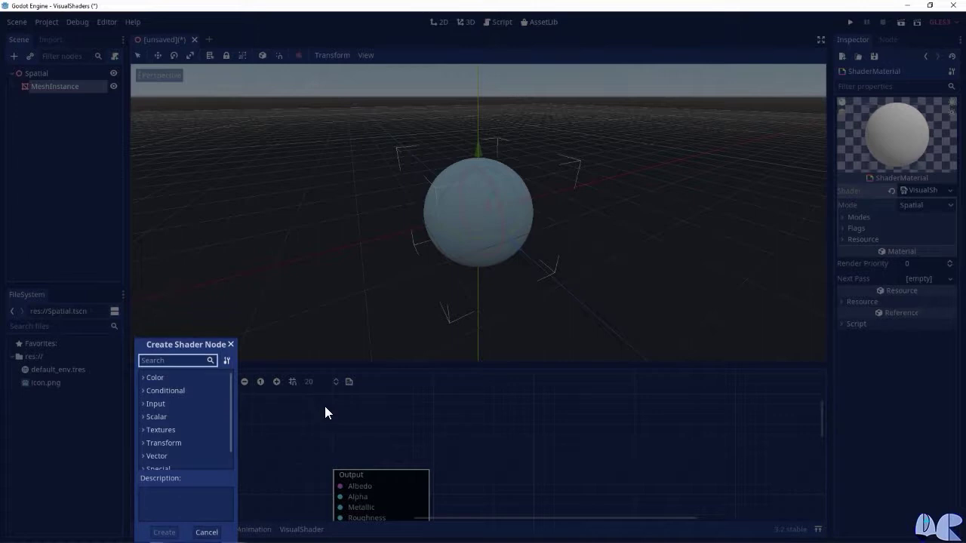
# Step: Close the node list and view the Vertex and Light stage outputs
pyautogui.click(230, 344)
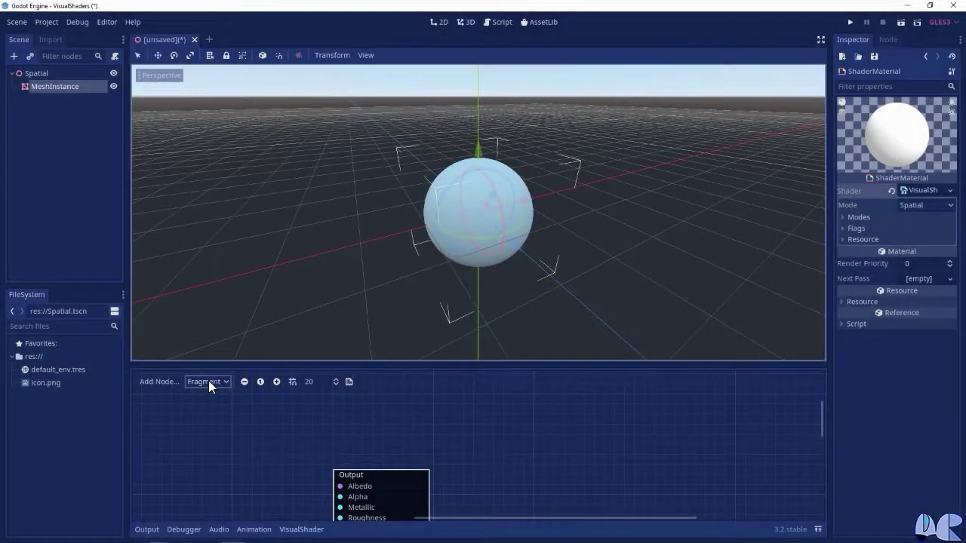
pyautogui.click(209, 383)
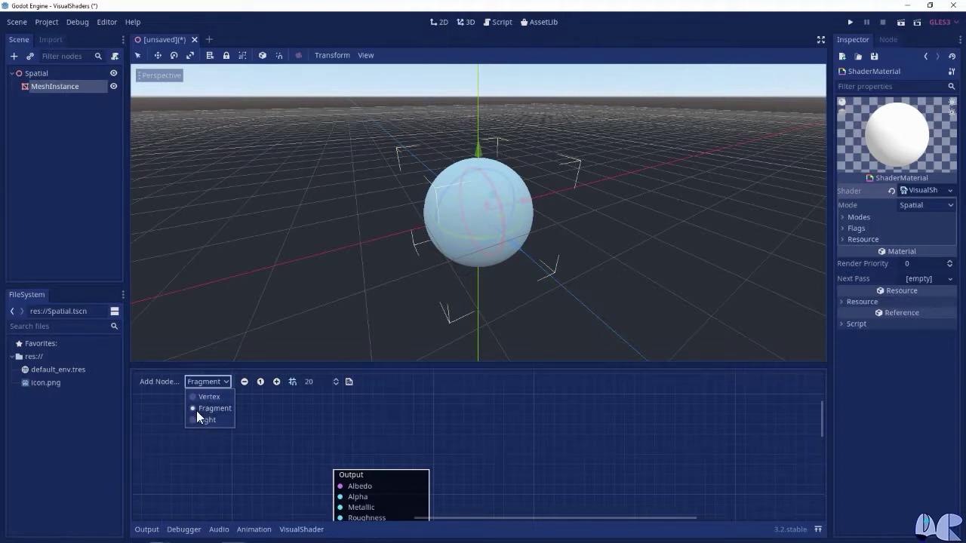
pyautogui.click(206, 397)
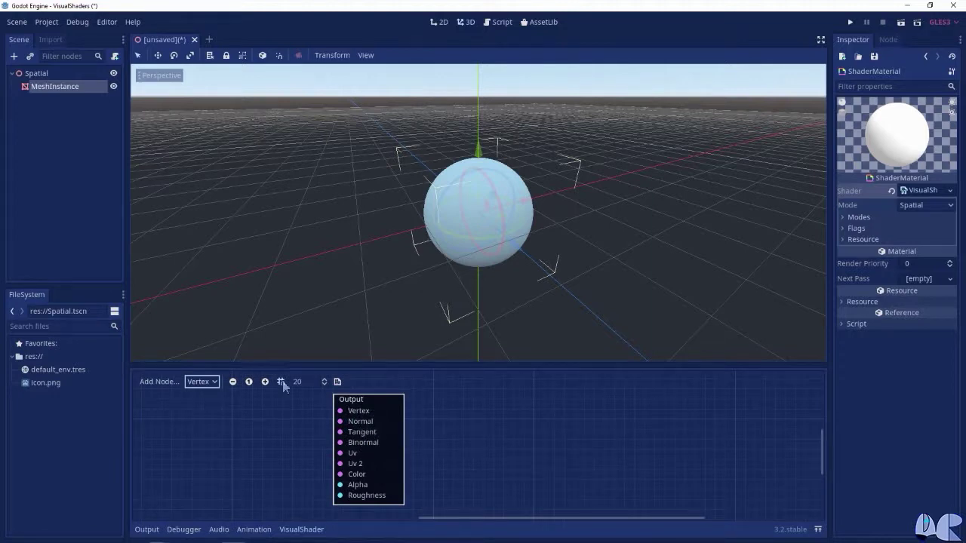
pyautogui.click(208, 385)
pyautogui.click(212, 428)
# Step: Switch the graph back to the Fragment stage and zoom the view out
pyautogui.click(203, 382)
pyautogui.click(203, 408)
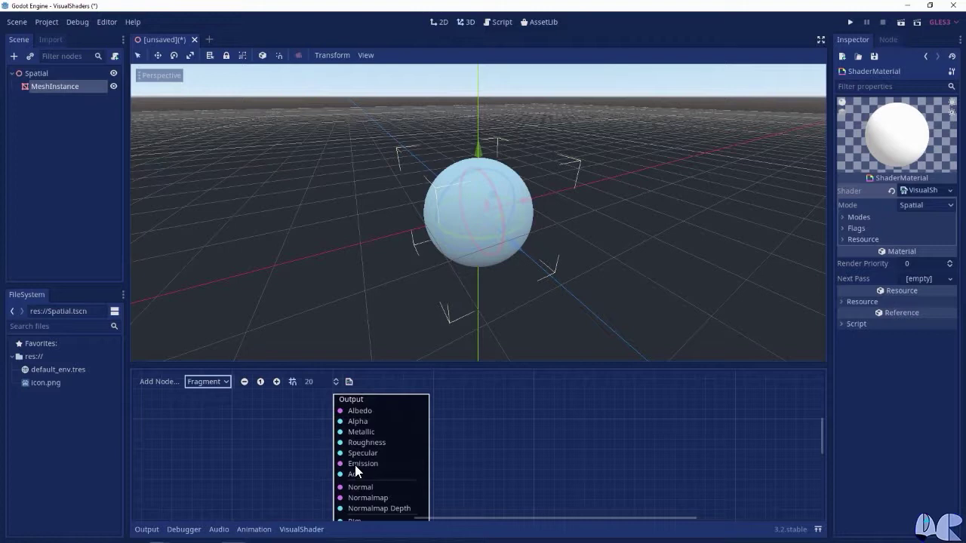
pyautogui.click(210, 385)
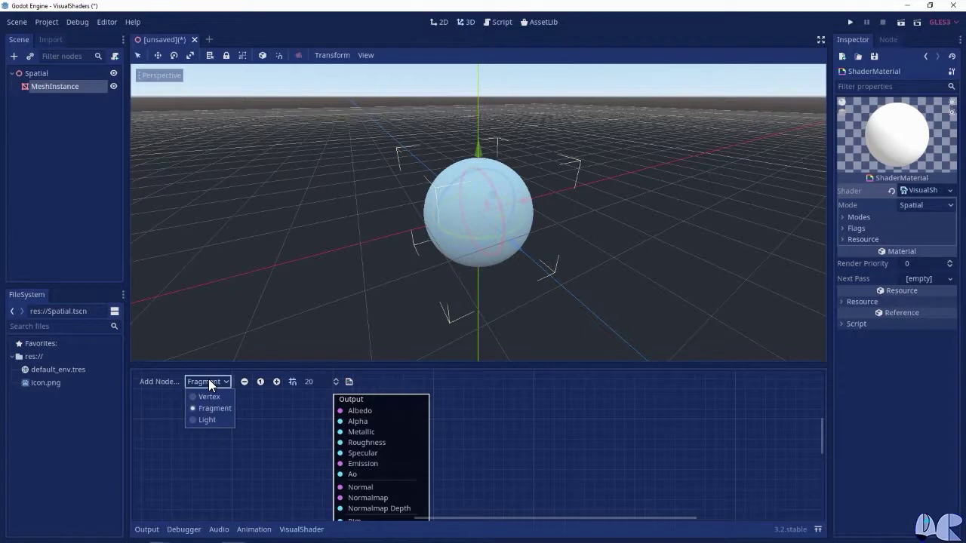
pyautogui.click(210, 383)
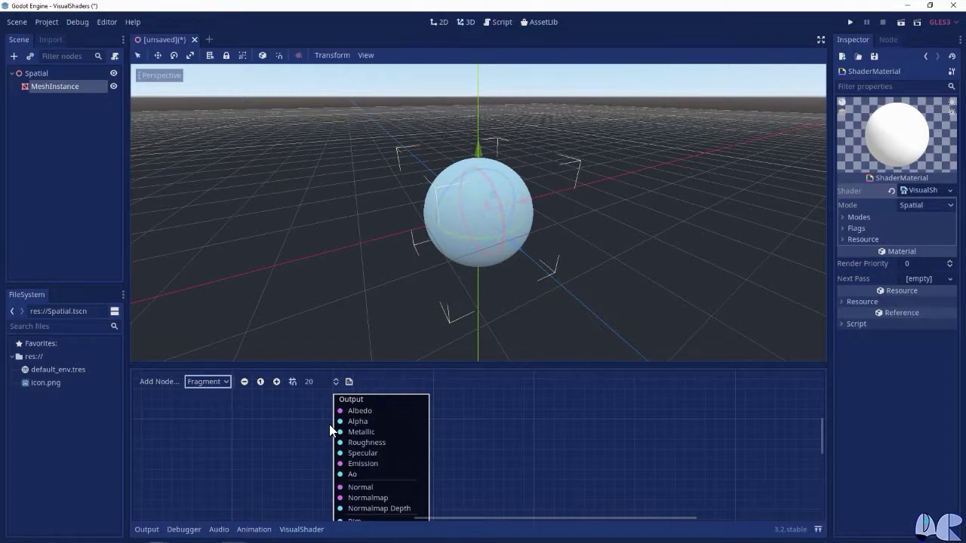
pyautogui.click(246, 382)
pyautogui.click(246, 382)
pyautogui.click(246, 382)
pyautogui.click(276, 383)
pyautogui.click(275, 382)
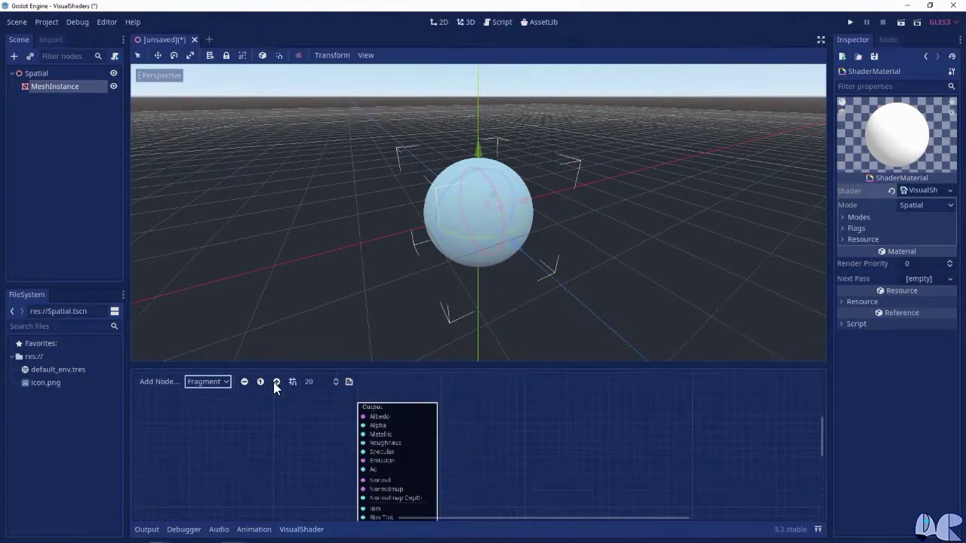
pyautogui.click(275, 383)
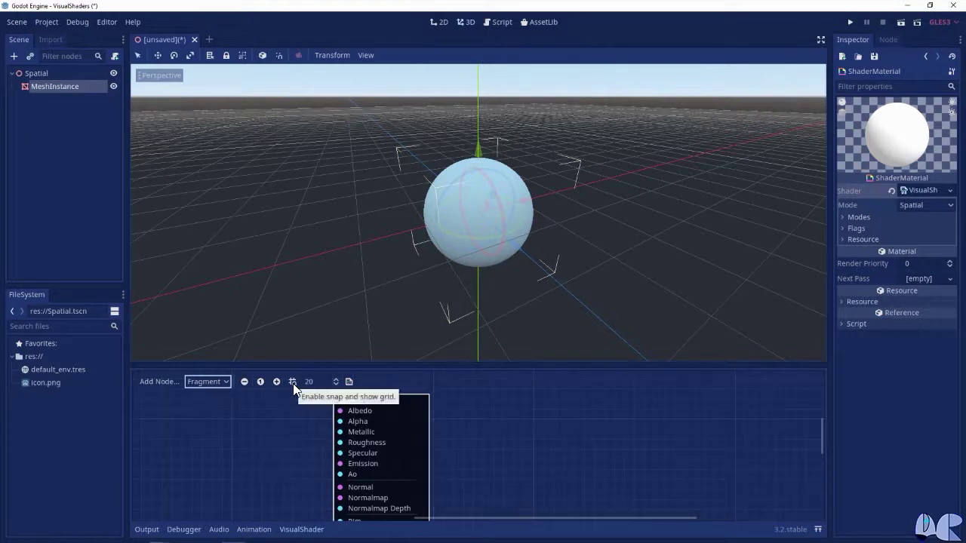
pyautogui.moveTo(416, 448); pyautogui.dragTo(447, 436)
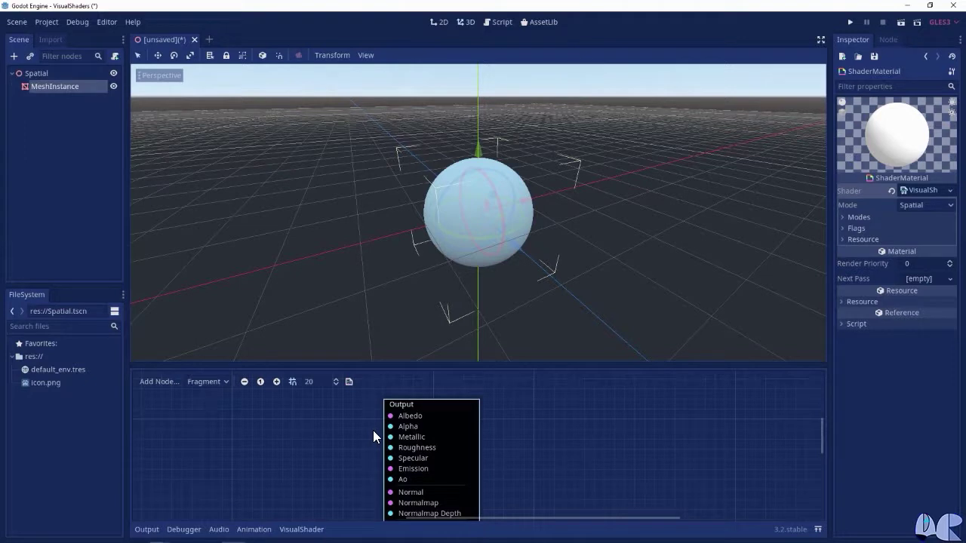
pyautogui.click(293, 382)
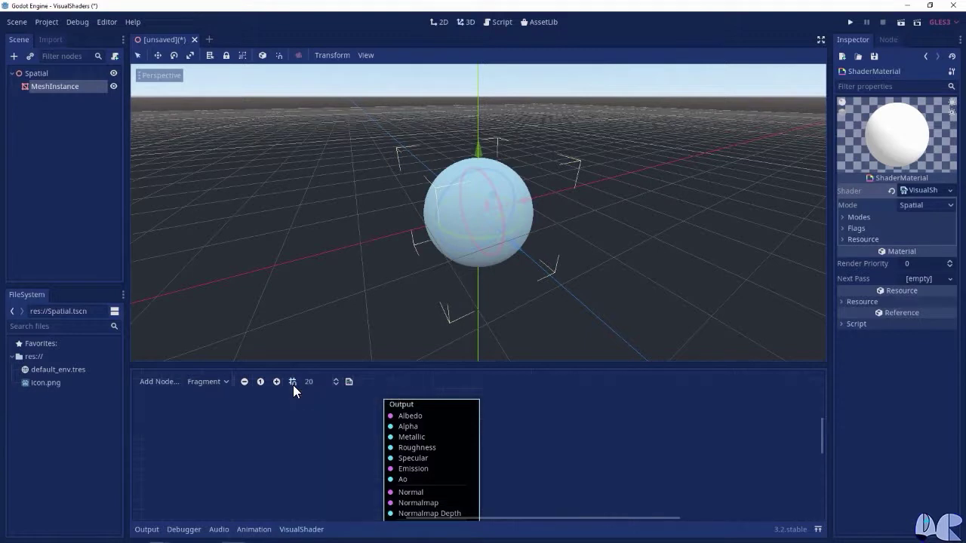
pyautogui.click(293, 382)
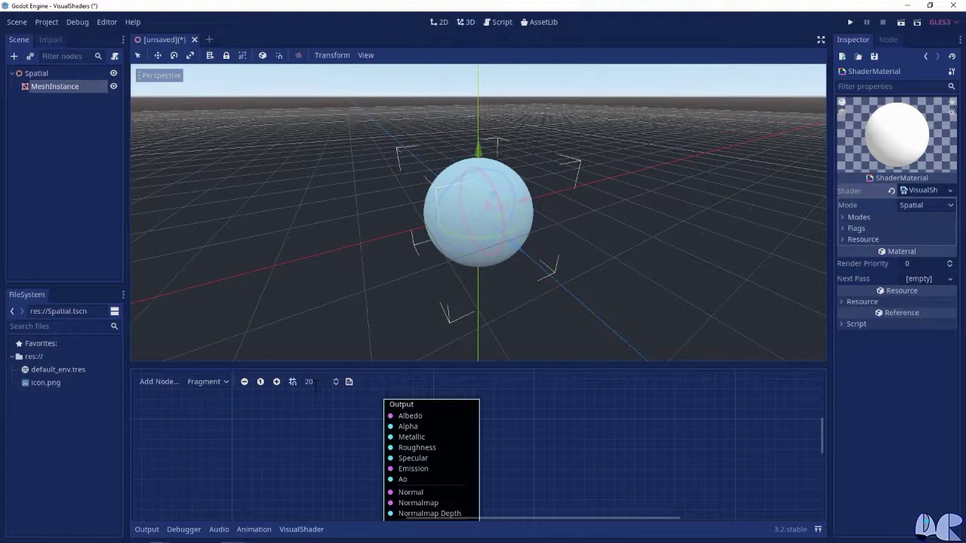
pyautogui.click(316, 383)
pyautogui.write('30')
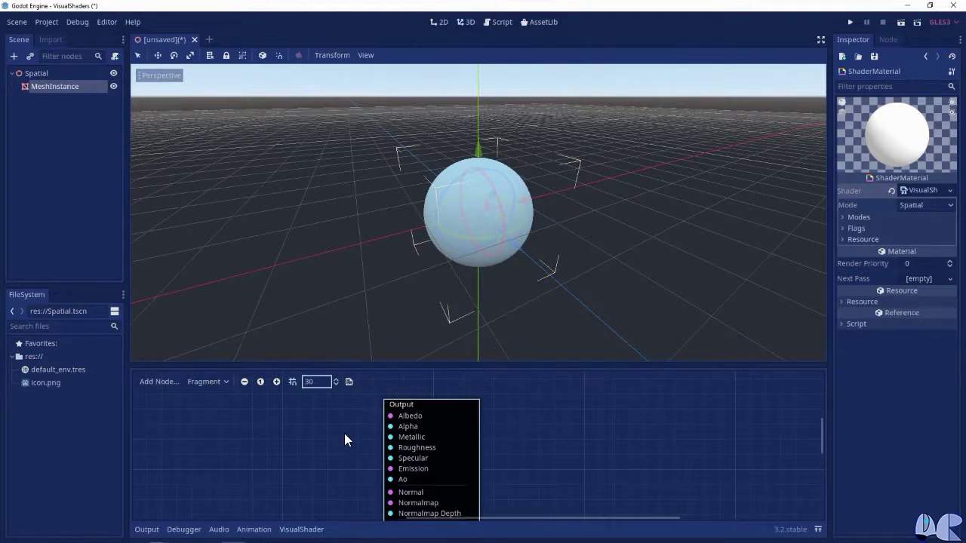
pyautogui.doubleClick(310, 381)
pyautogui.write('5')
pyautogui.write('10')
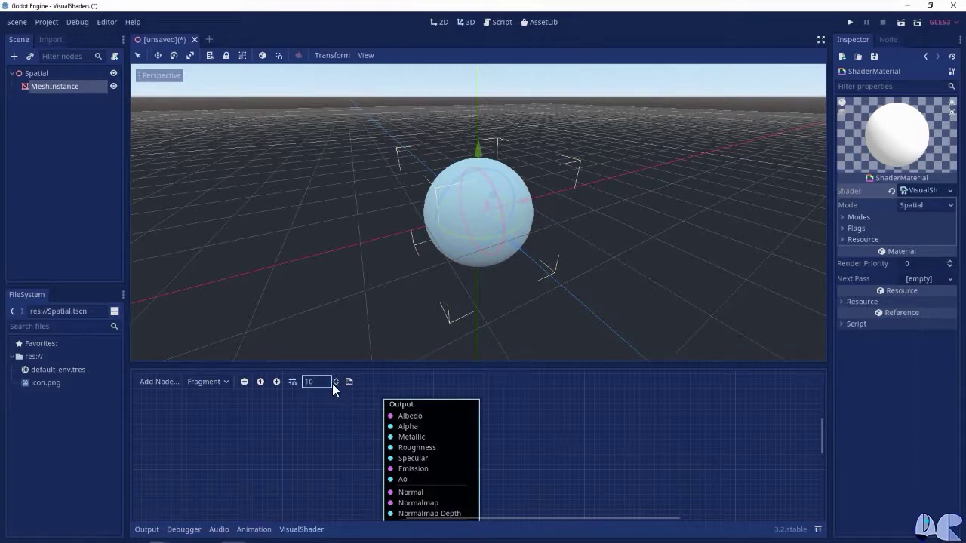
pyautogui.moveTo(334, 378); pyautogui.dragTo(334, 362)
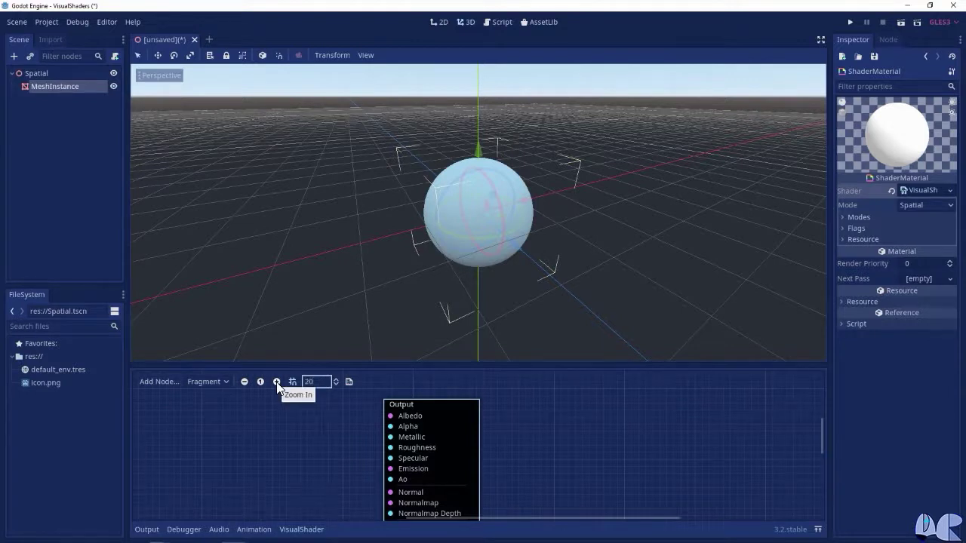
pyautogui.click(587, 449)
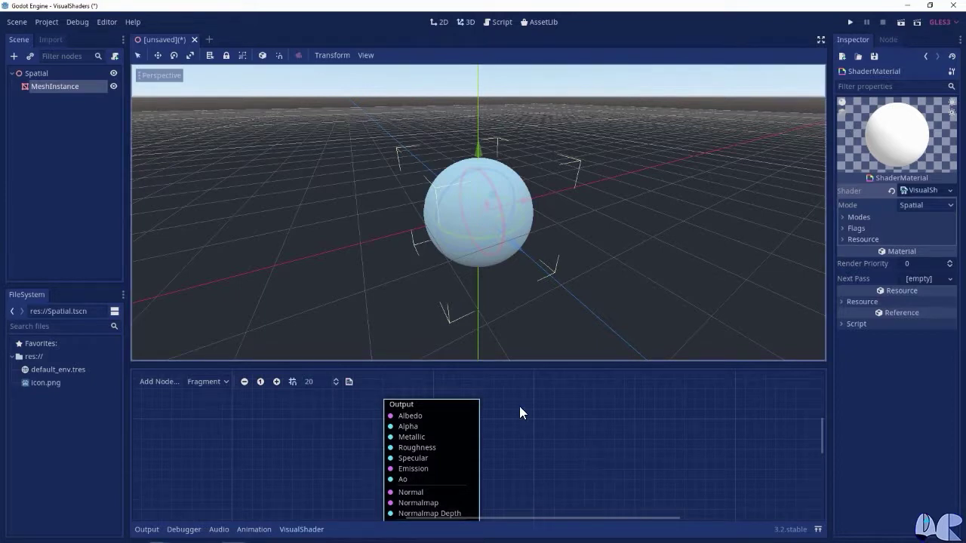
pyautogui.click(348, 383)
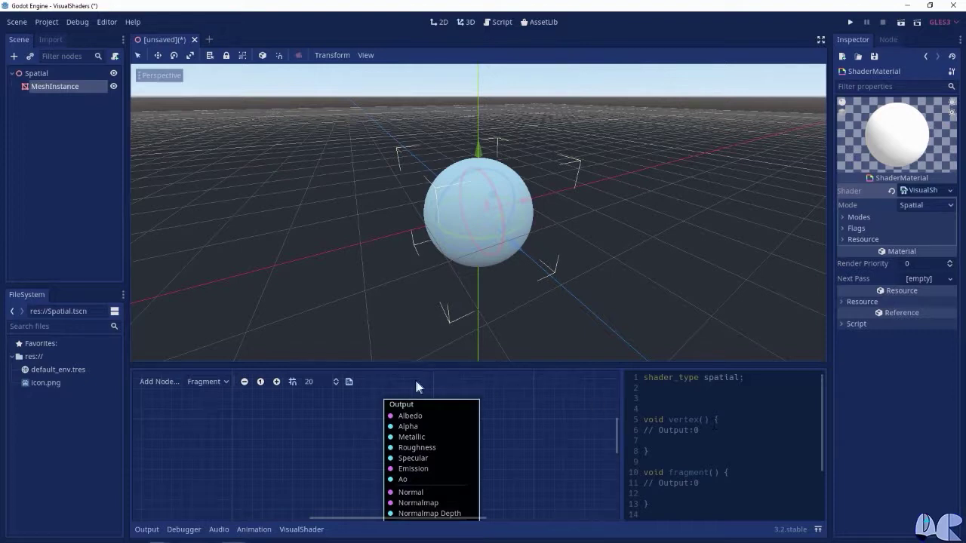
# Step: Hide the generated shader code and expand the Inspector's Shader resource options
pyautogui.click(349, 381)
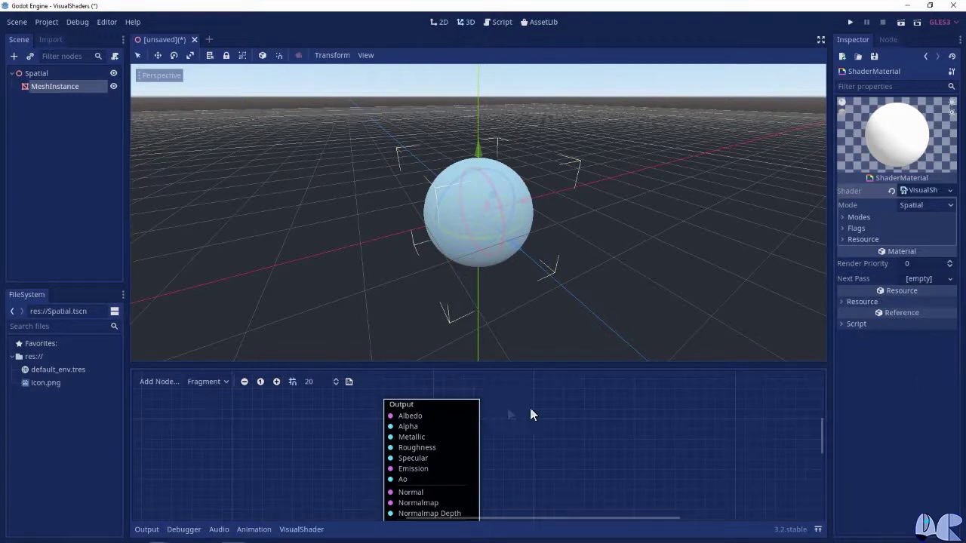
pyautogui.moveTo(853, 193)
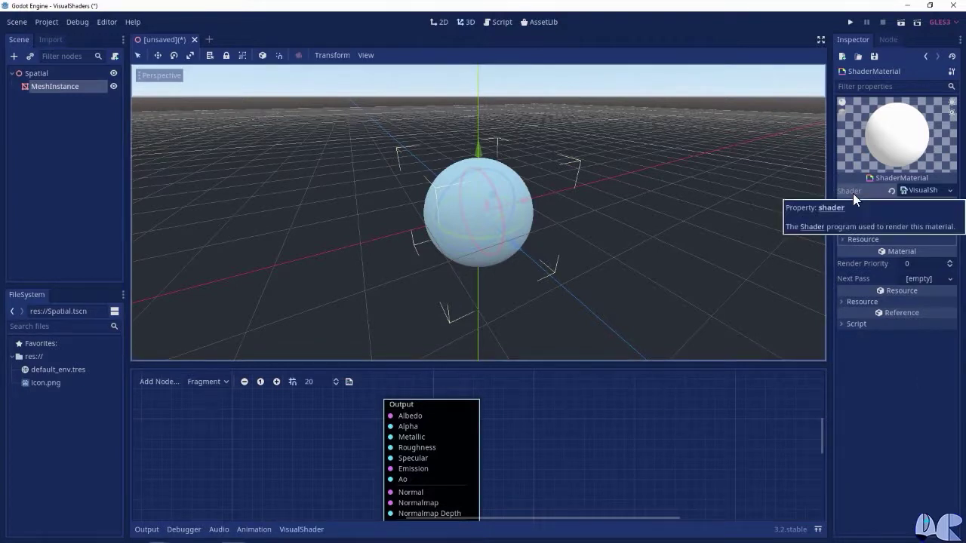
pyautogui.click(922, 190)
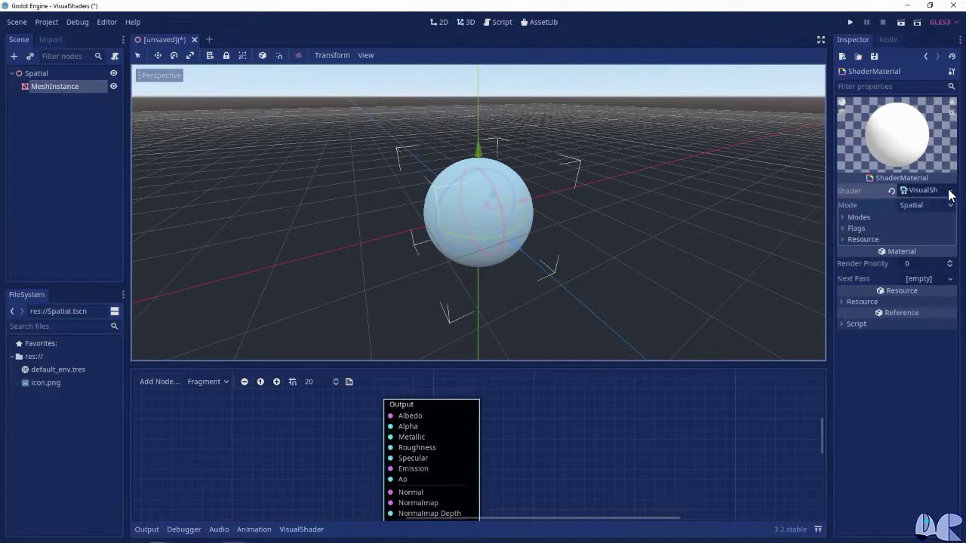
pyautogui.click(950, 193)
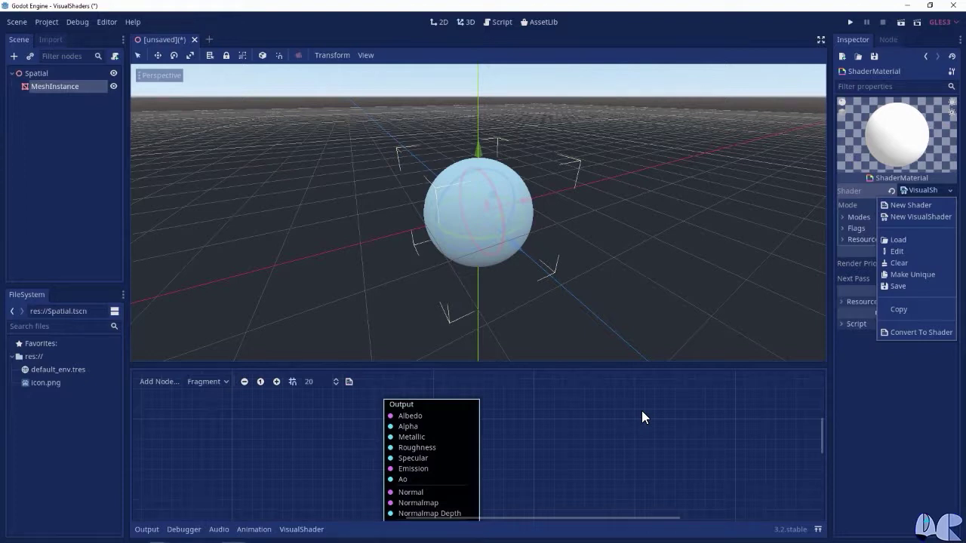
# Step: Dismiss the Shader options, then show and hide the generated shader code
pyautogui.click(642, 411)
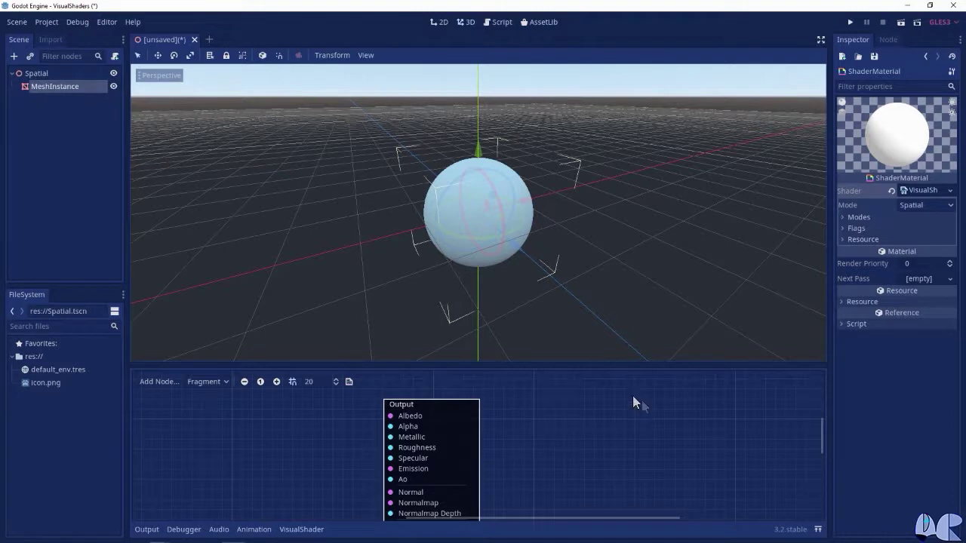
pyautogui.click(349, 382)
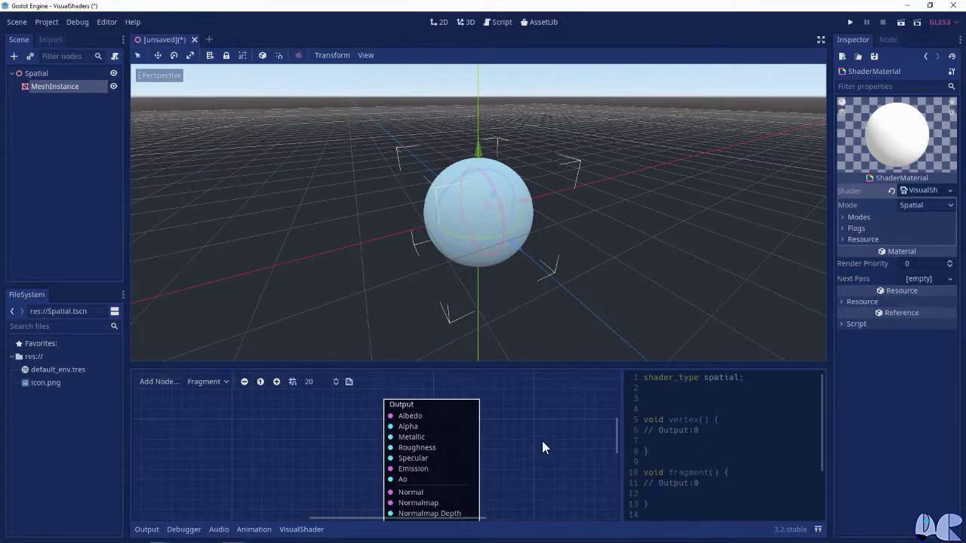
pyautogui.click(354, 381)
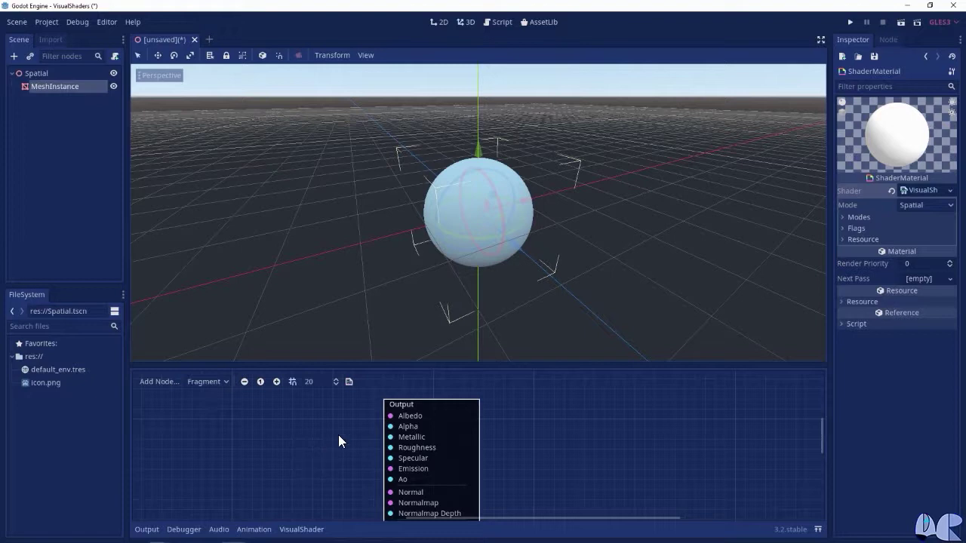
pyautogui.click(166, 381)
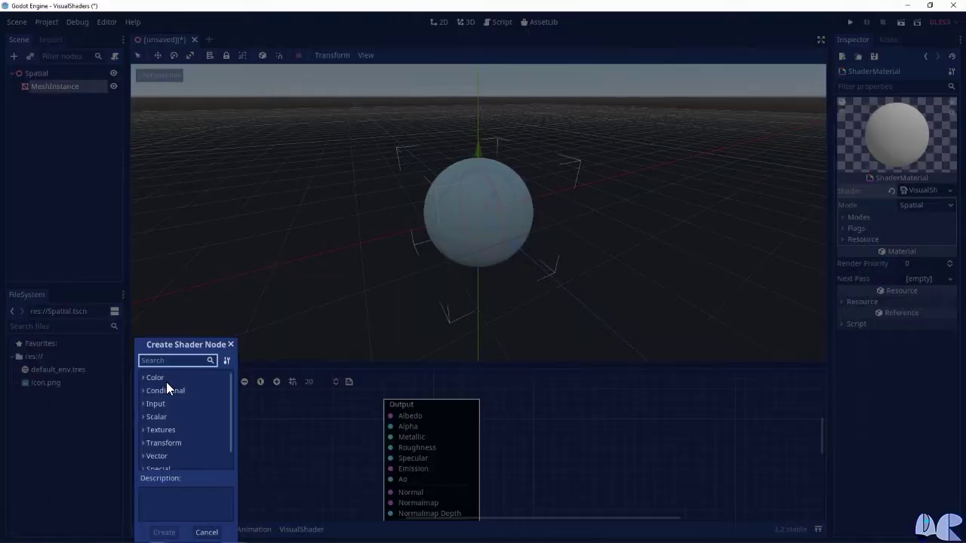
pyautogui.click(231, 345)
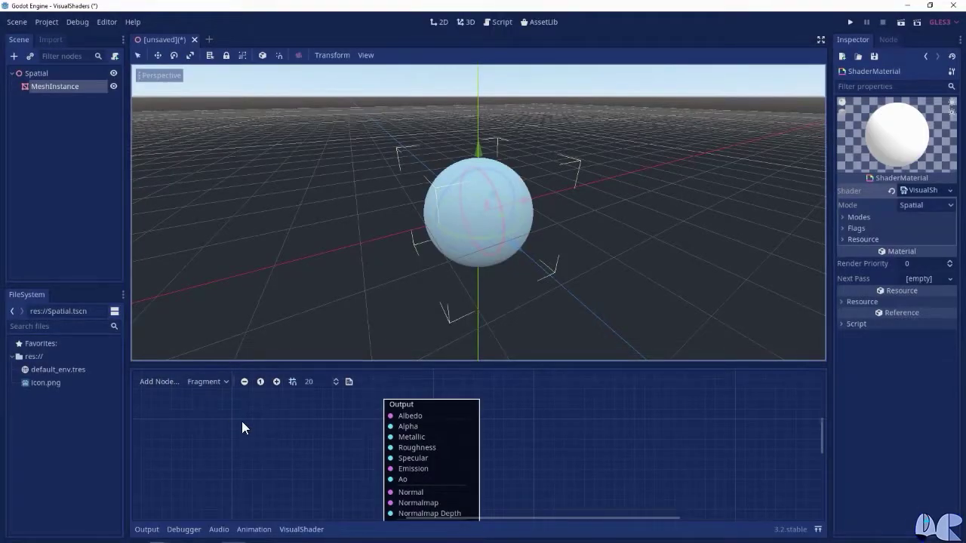
pyautogui.rightClick(246, 421)
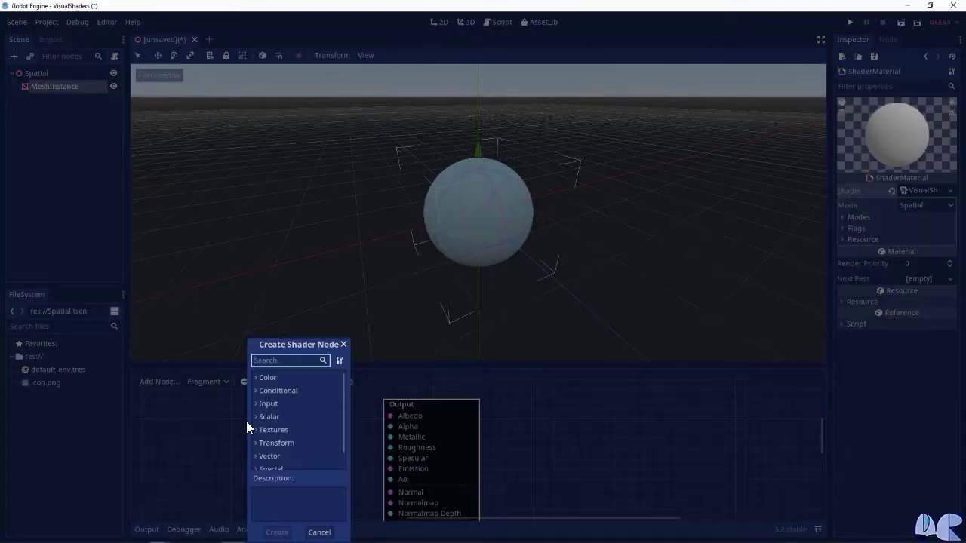
pyautogui.click(344, 344)
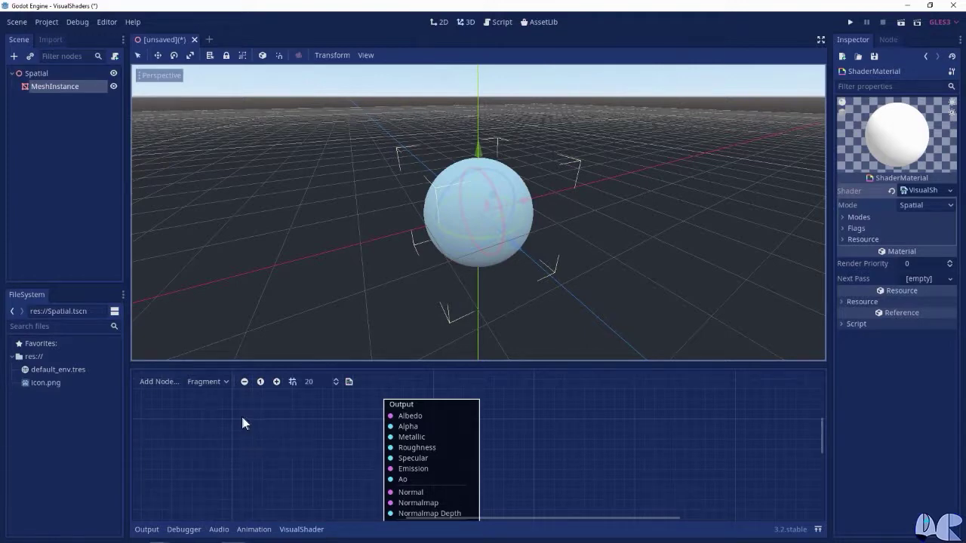
pyautogui.rightClick(289, 457)
pyautogui.click(299, 378)
pyautogui.click(303, 391)
pyautogui.click(332, 404)
pyautogui.click(316, 533)
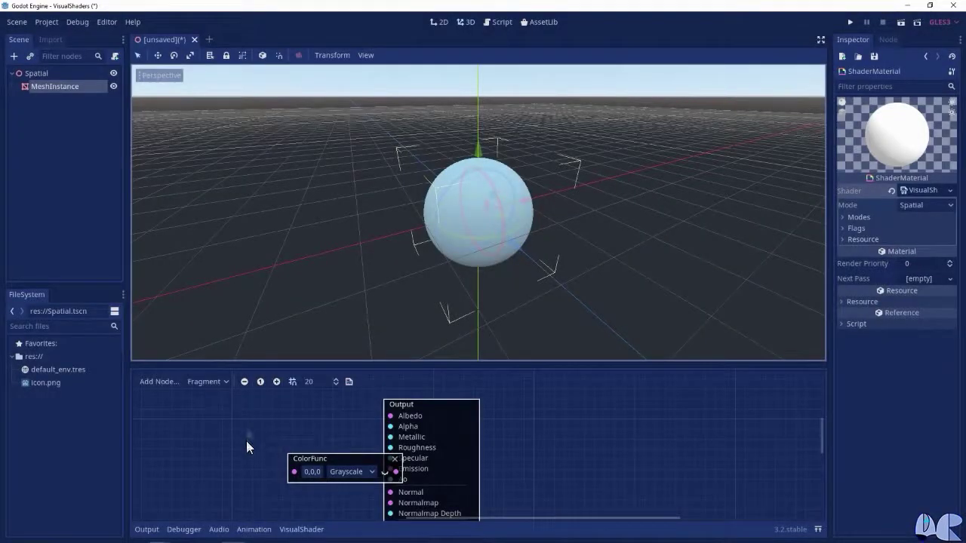
pyautogui.moveTo(390, 463); pyautogui.dragTo(495, 337)
pyautogui.click(418, 400)
pyautogui.moveTo(350, 458); pyautogui.dragTo(295, 454)
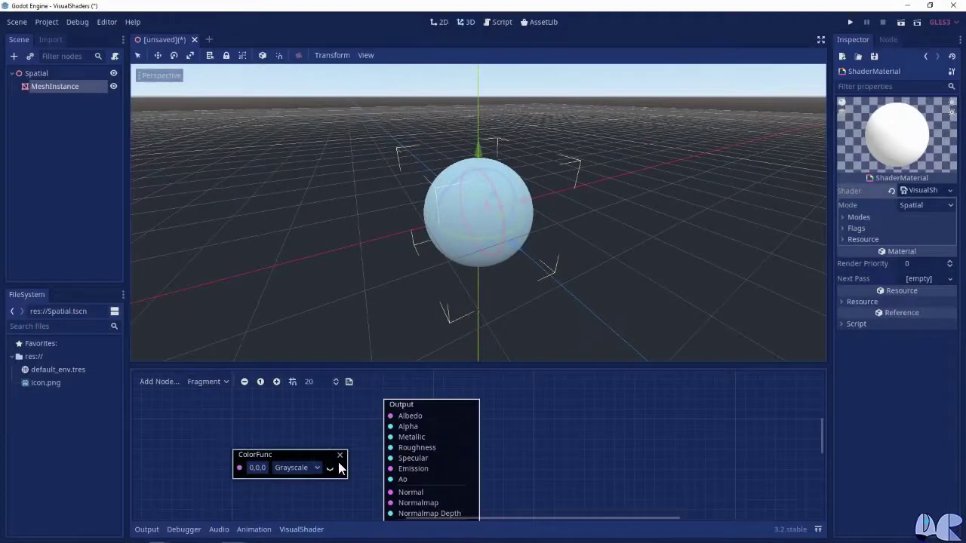
pyautogui.click(340, 455)
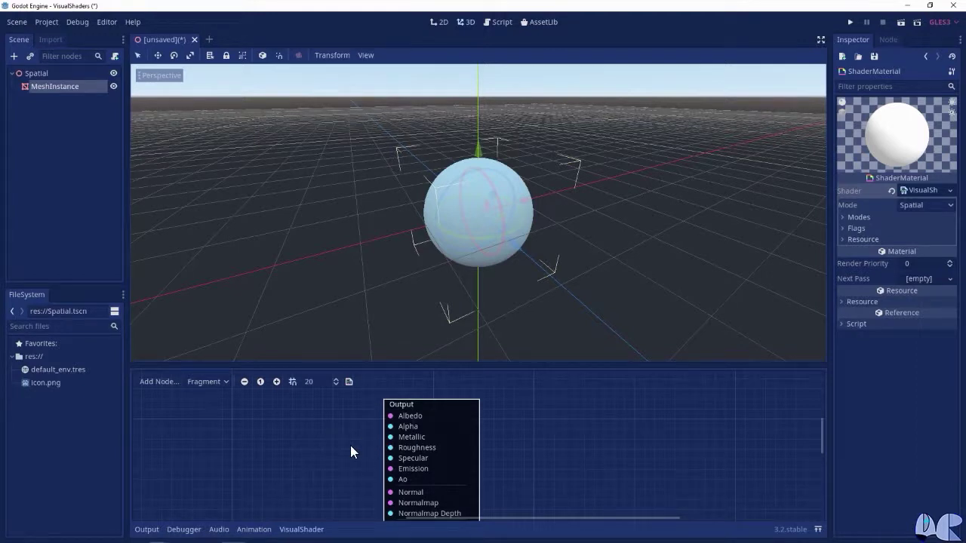
pyautogui.click(162, 381)
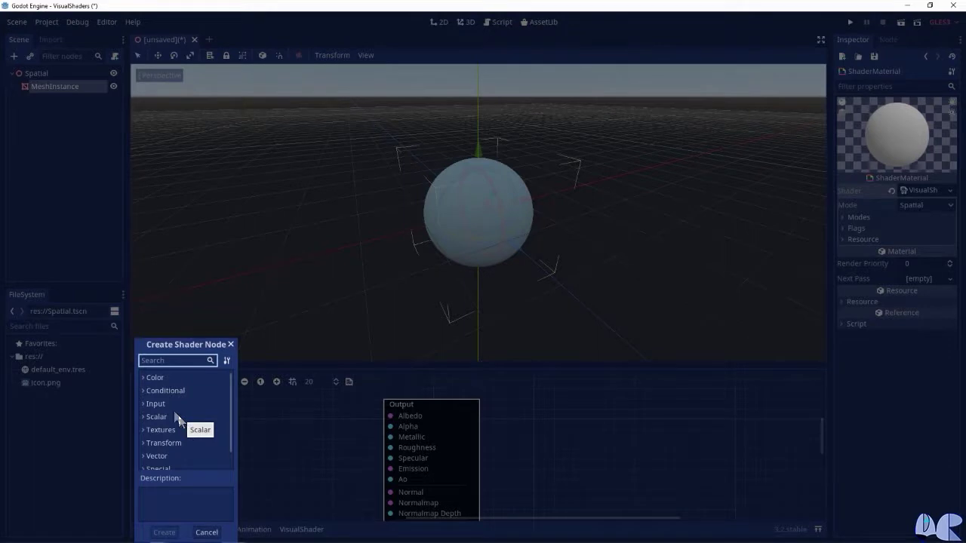
pyautogui.click(143, 377)
pyautogui.click(149, 391)
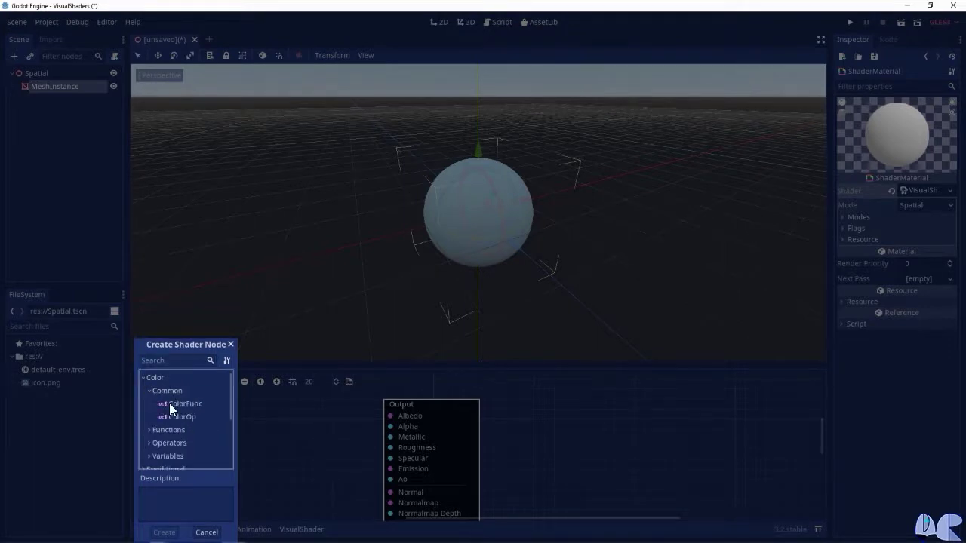
pyautogui.moveTo(170, 404); pyautogui.dragTo(295, 437)
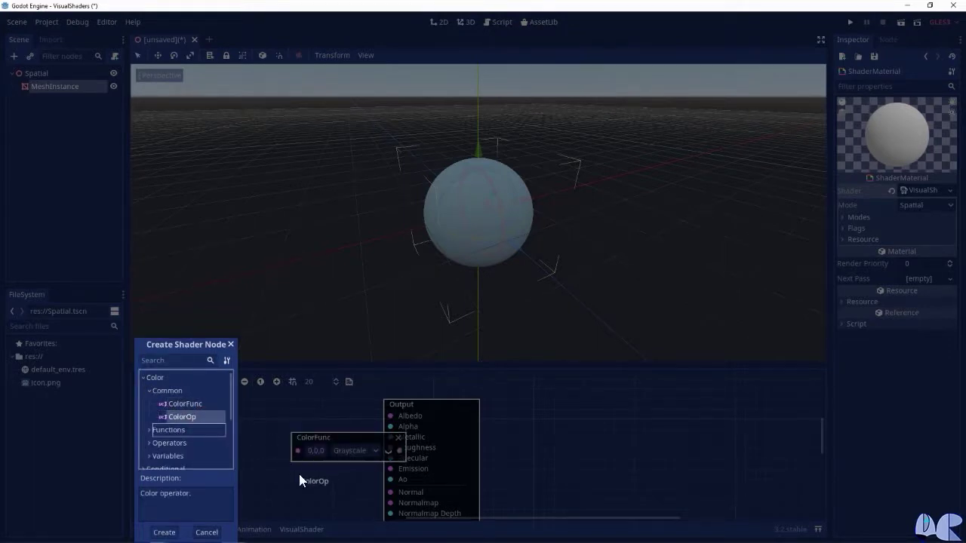
pyautogui.moveTo(192, 420); pyautogui.dragTo(299, 476)
pyautogui.click(231, 344)
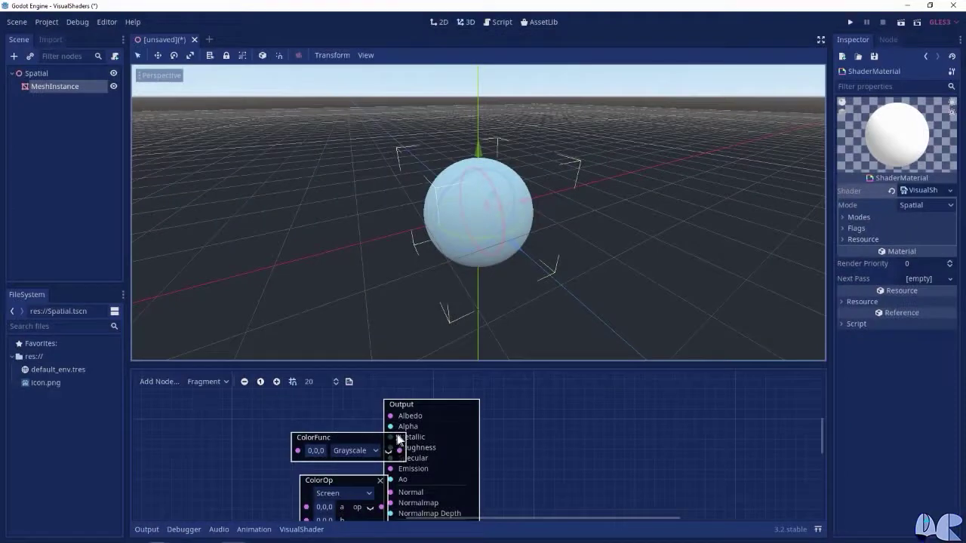
pyautogui.rightClick(400, 442)
pyautogui.click(494, 345)
pyautogui.moveTo(351, 438); pyautogui.dragTo(292, 428)
pyautogui.click(344, 427)
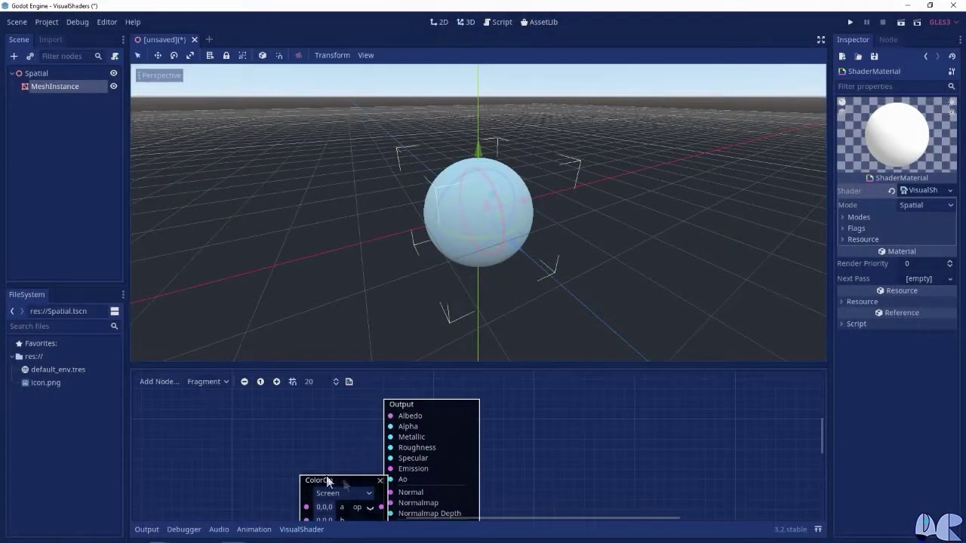
pyautogui.moveTo(340, 481); pyautogui.dragTo(251, 431)
pyautogui.click(297, 438)
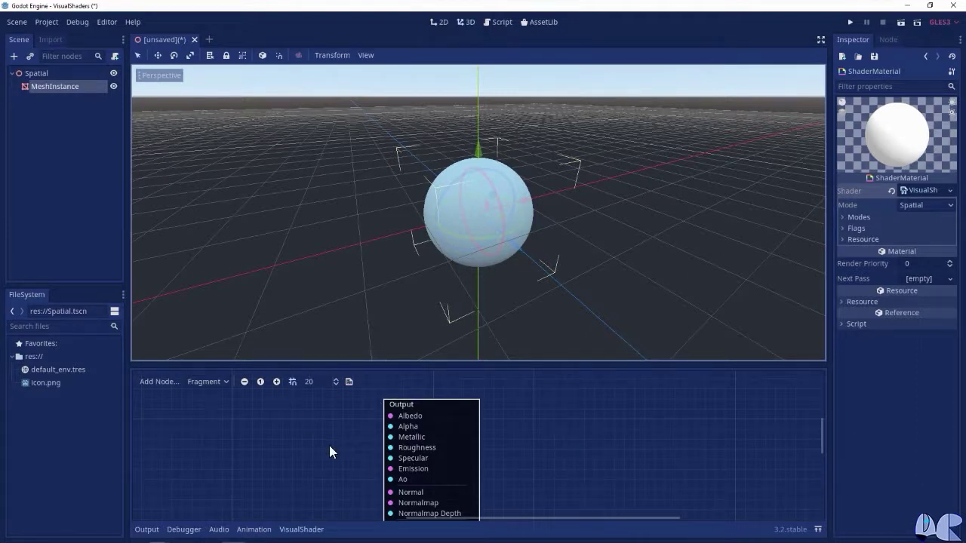
# Step: Create an Expression node from the Special category in the shader graph
pyautogui.rightClick(221, 438)
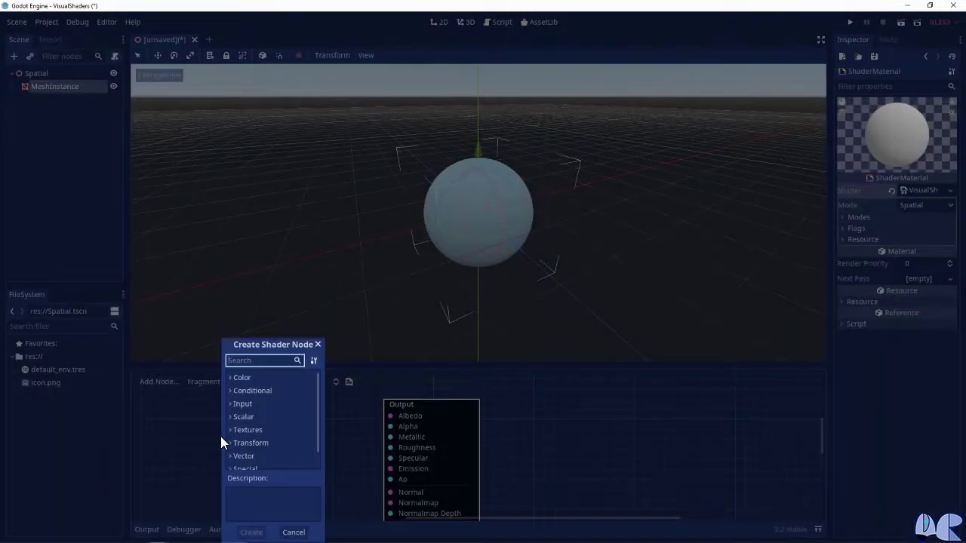
pyautogui.scroll(-1, 278, 426)
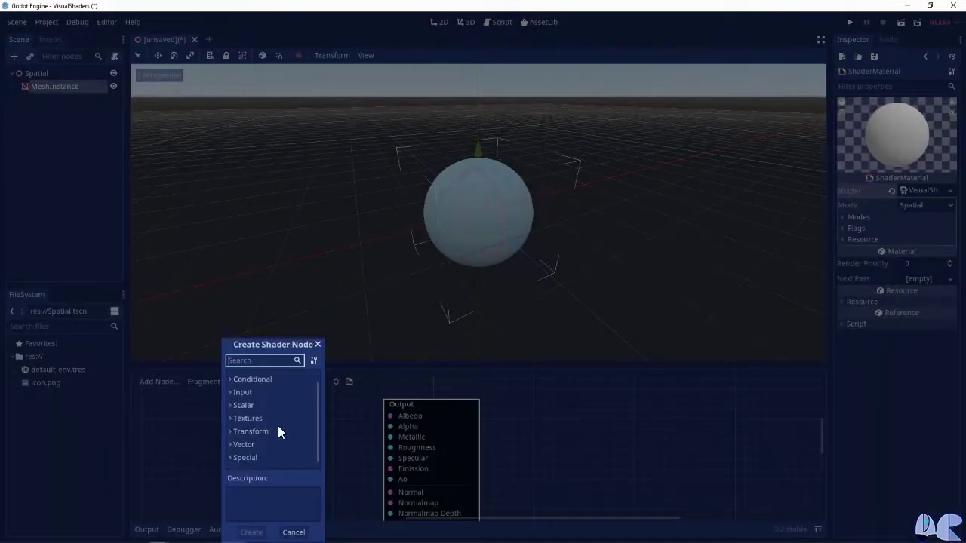
pyautogui.click(228, 456)
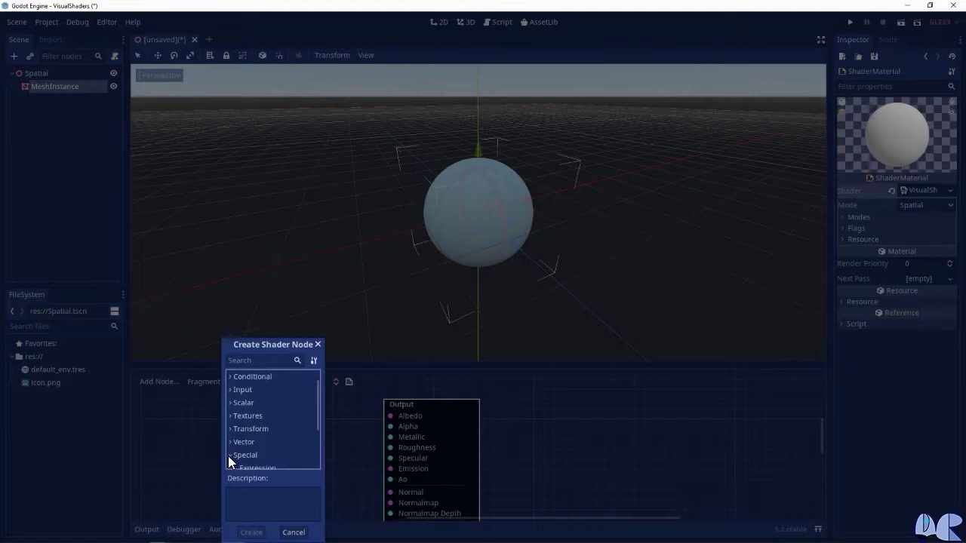
pyautogui.scroll(-3, 240, 455)
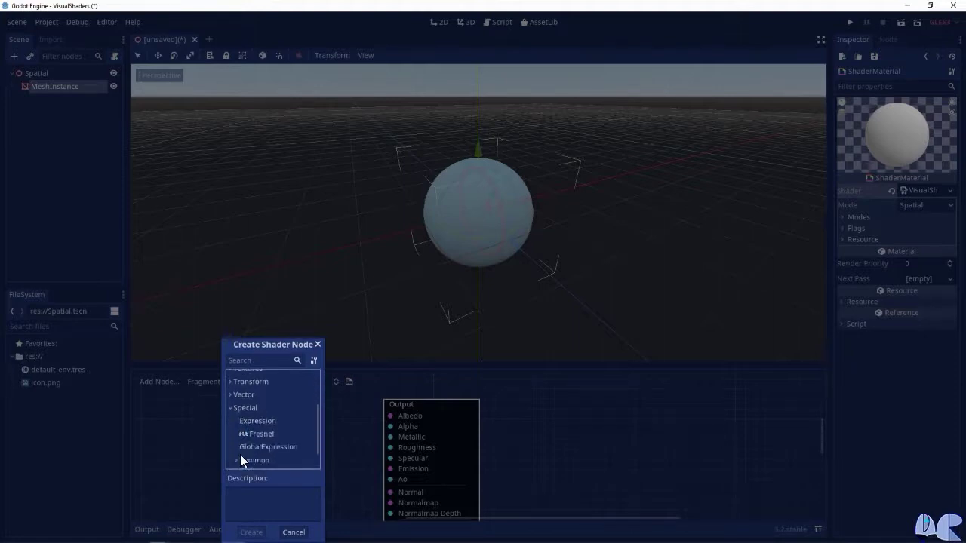
pyautogui.click(260, 421)
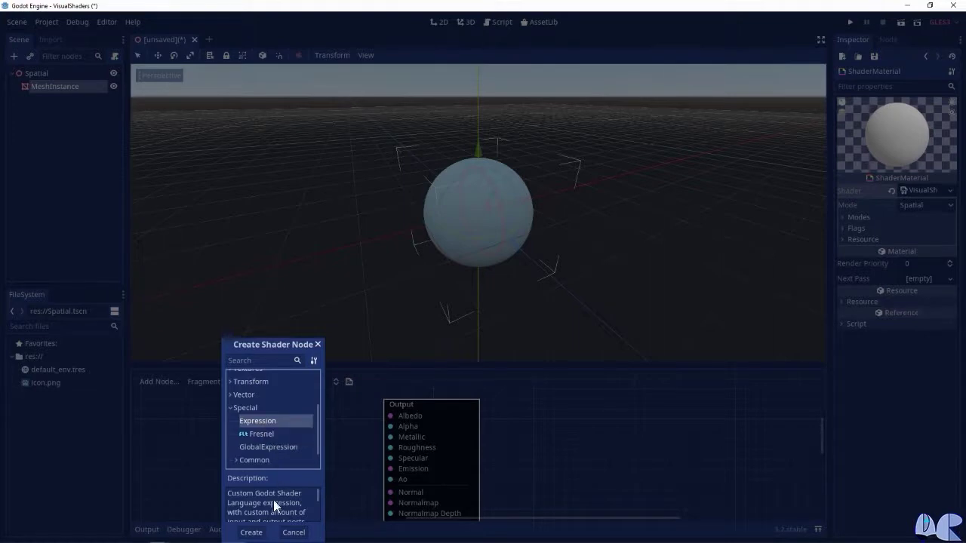
pyautogui.click(249, 533)
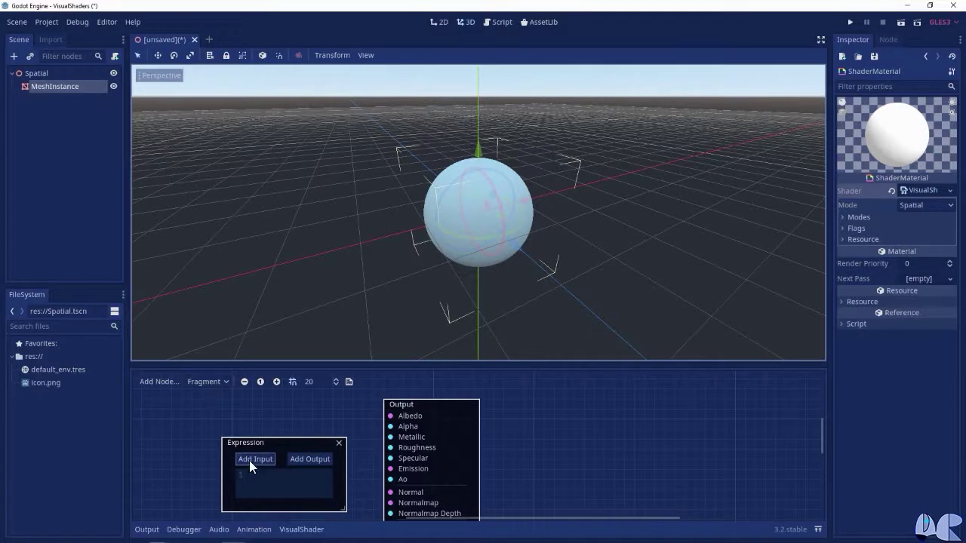
# Step: Add an output port to the Expression node and rename it to color
pyautogui.click(313, 461)
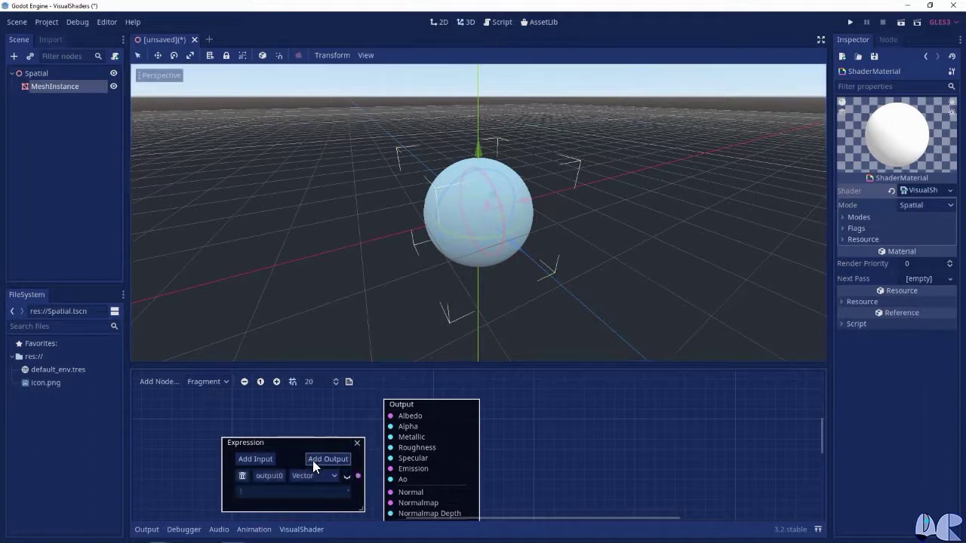
pyautogui.moveTo(311, 447)
pyautogui.mouseDown()
pyautogui.moveTo(311, 416)
pyautogui.moveTo(297, 417)
pyautogui.mouseUp()
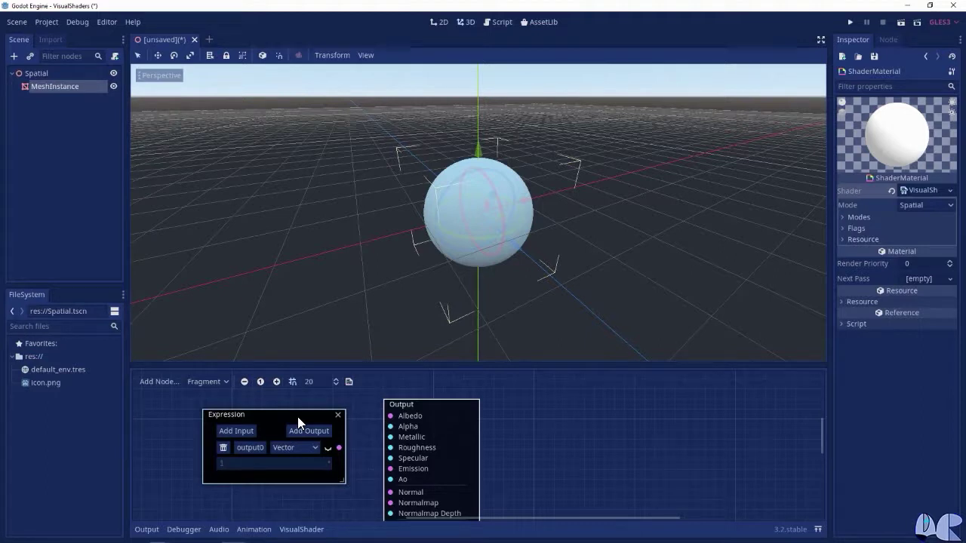
pyautogui.click(250, 448)
pyautogui.doubleClick(250, 448)
pyautogui.write('color')
pyautogui.press('Return')
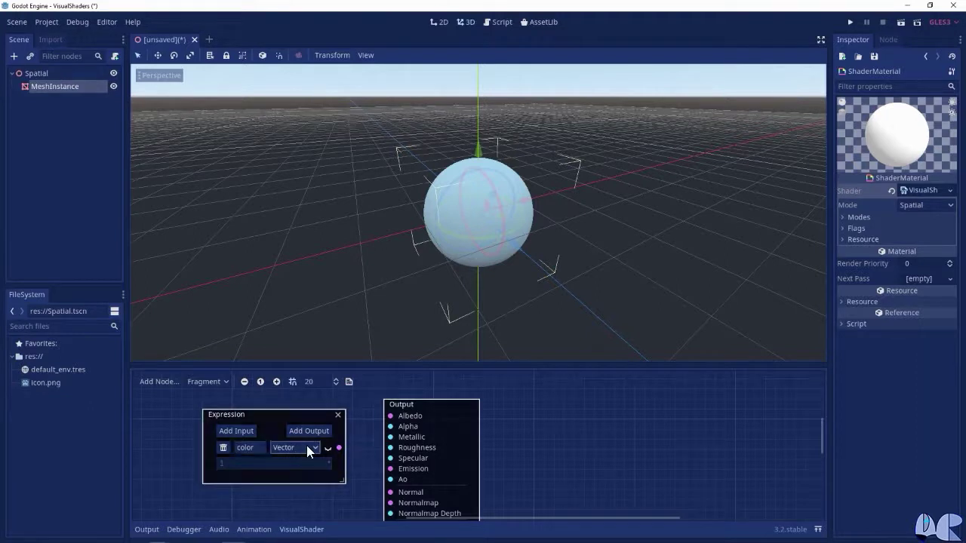
# Step: Keep the color port type as Vector and toggle its preview on and off
pyautogui.click(311, 450)
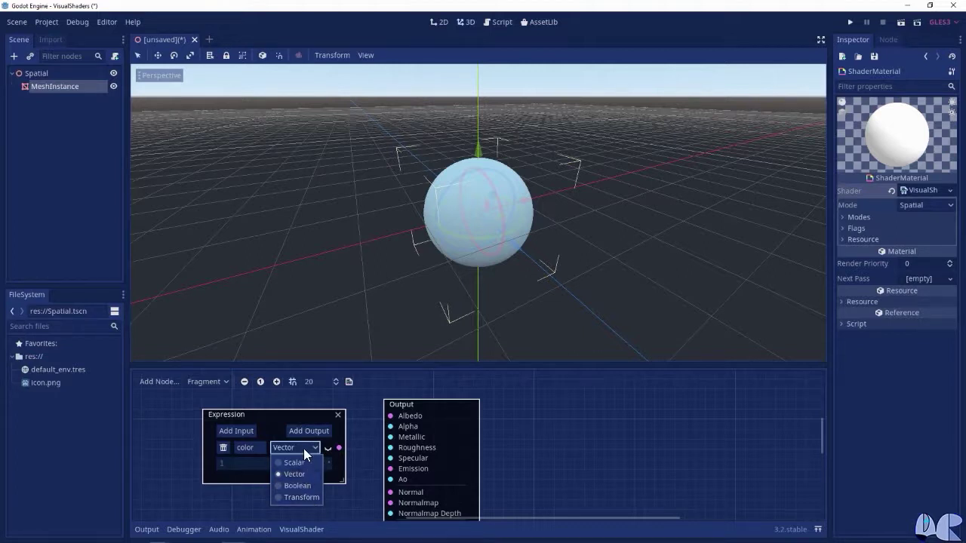
pyautogui.click(304, 448)
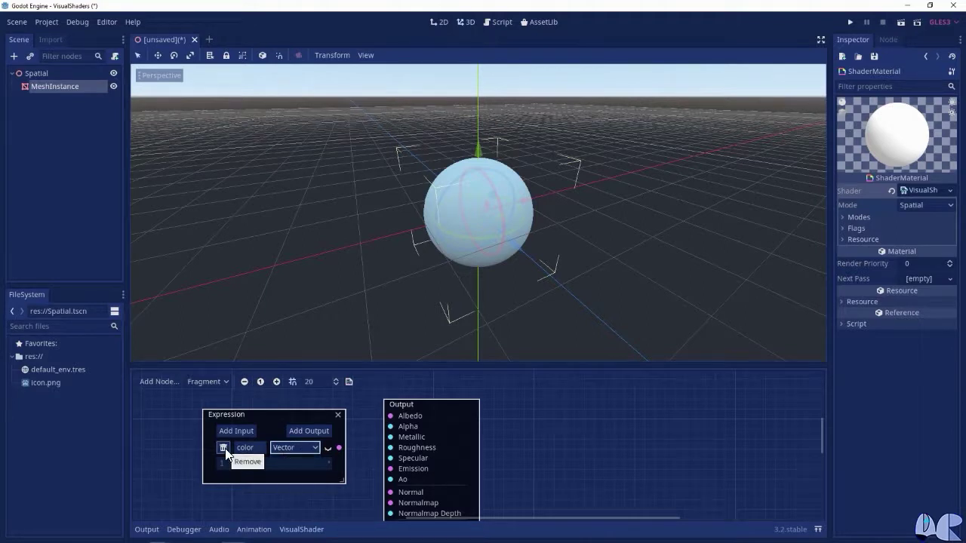
pyautogui.click(228, 453)
pyautogui.click(326, 449)
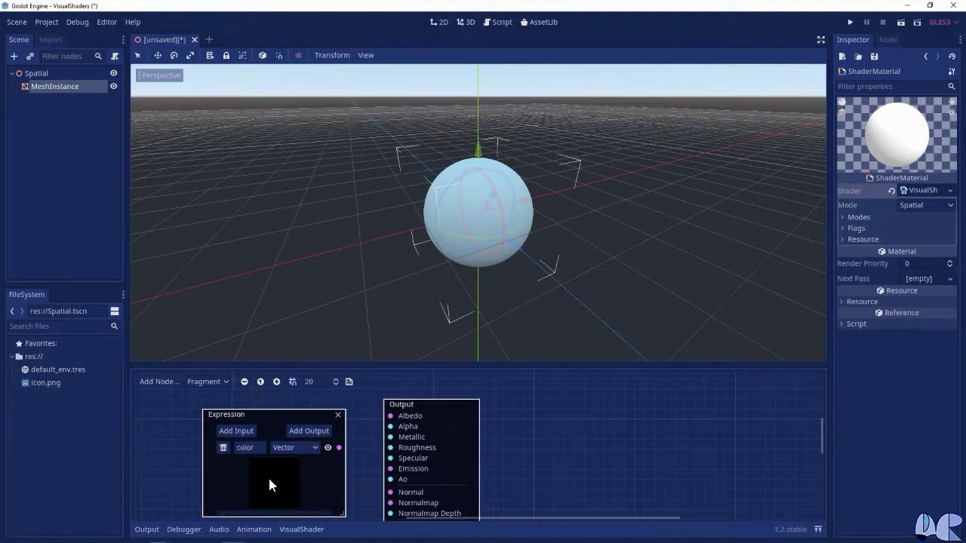
pyautogui.click(328, 449)
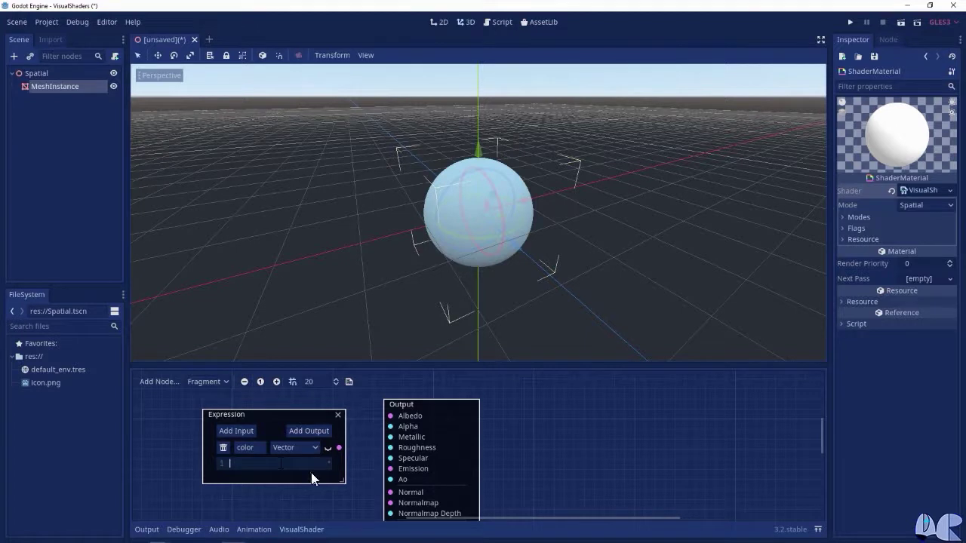
# Step: Enter color = vec3(1, 0, 0); and connect the color output to Albedo
pyautogui.write('color ')
pyautogui.write('= vec3(1')
pyautogui.write(', 0')
pyautogui.write(')')
pyautogui.write(';')
pyautogui.moveTo(338, 448); pyautogui.dragTo(362, 424)
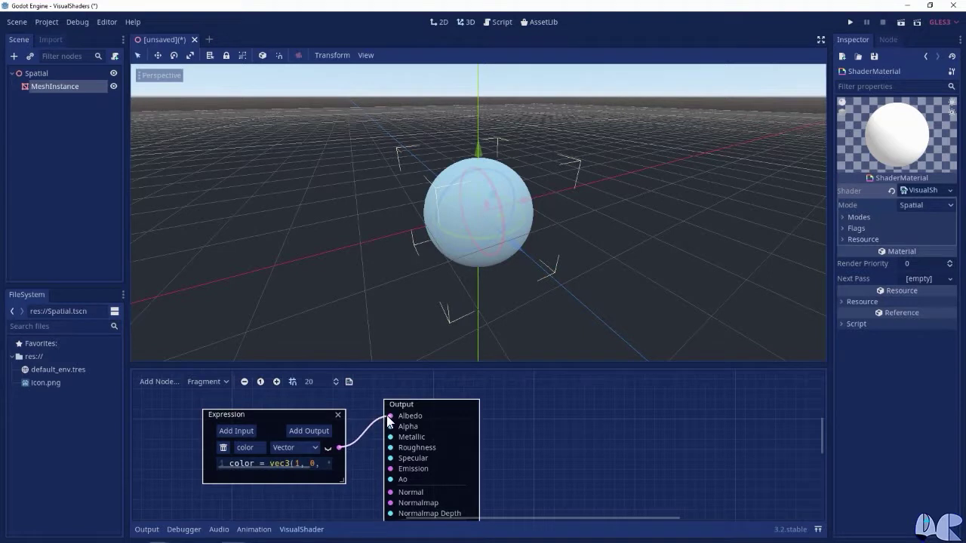
pyautogui.moveTo(369, 400); pyautogui.dragTo(369, 401)
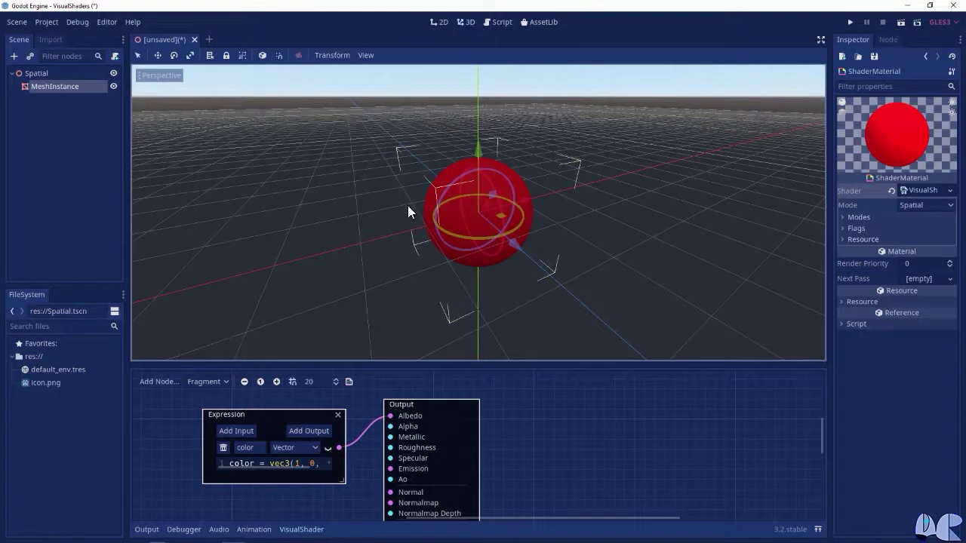
# Step: Toggle the red preview inside the node, then delete the Expression node
pyautogui.click(327, 450)
pyautogui.click(328, 448)
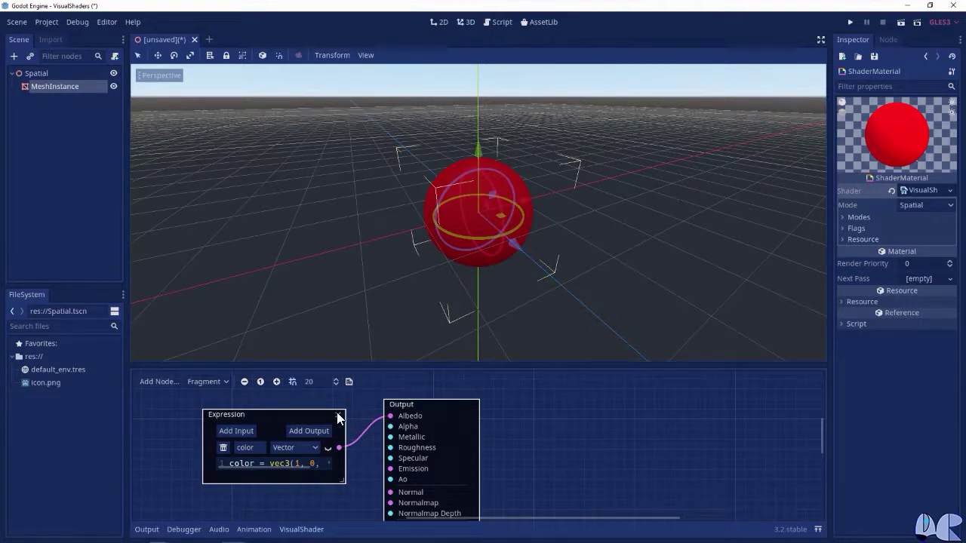
pyautogui.click(339, 418)
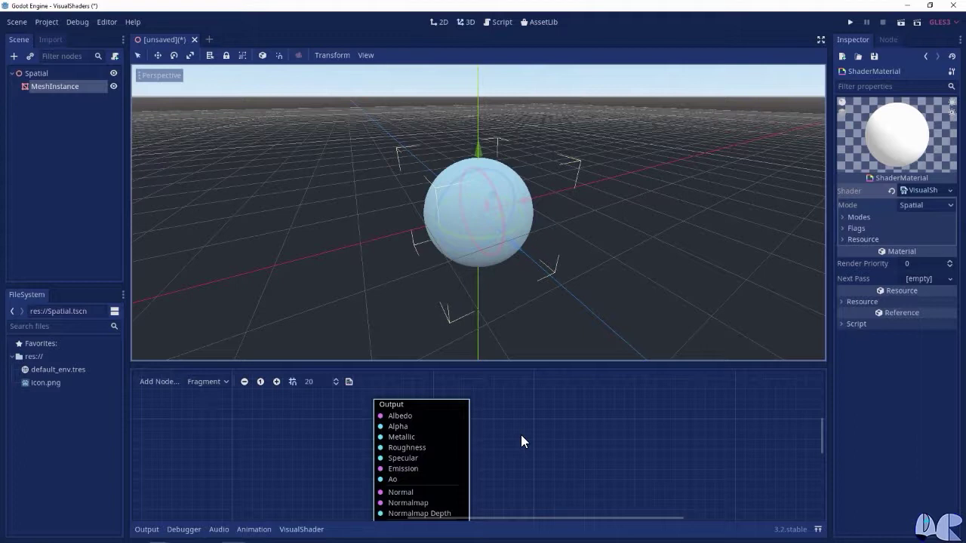
pyautogui.click(163, 378)
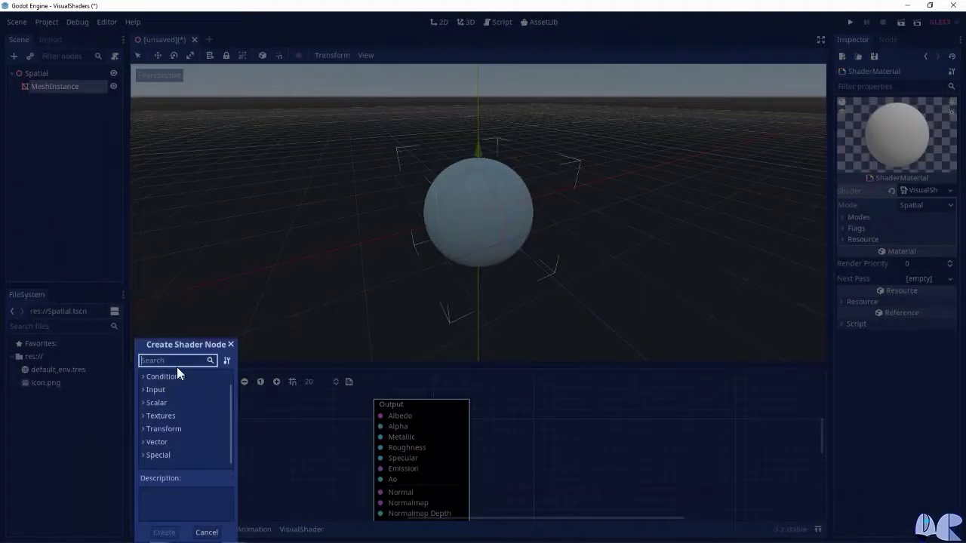
# Step: Add two Input nodes and place them stacked to the left of Output
pyautogui.write('I')
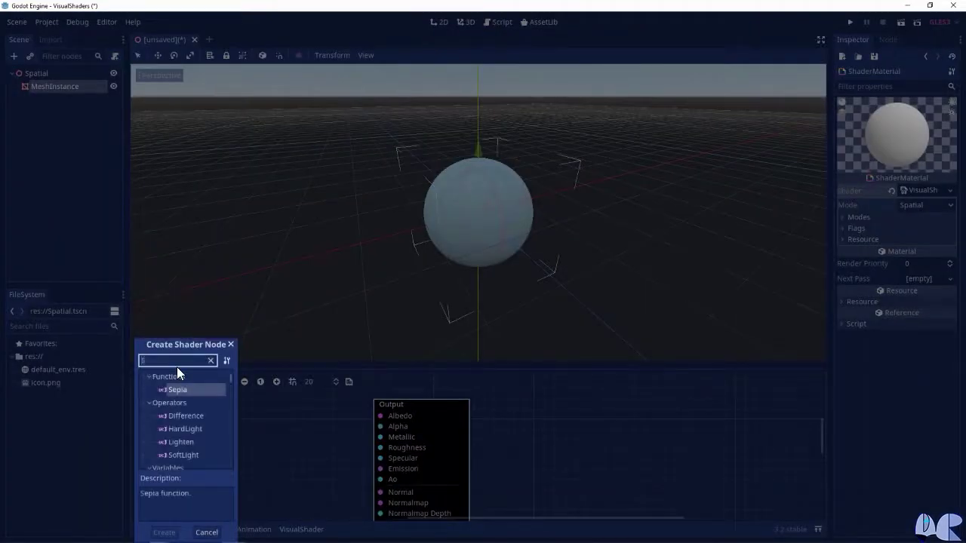
pyautogui.write('nput')
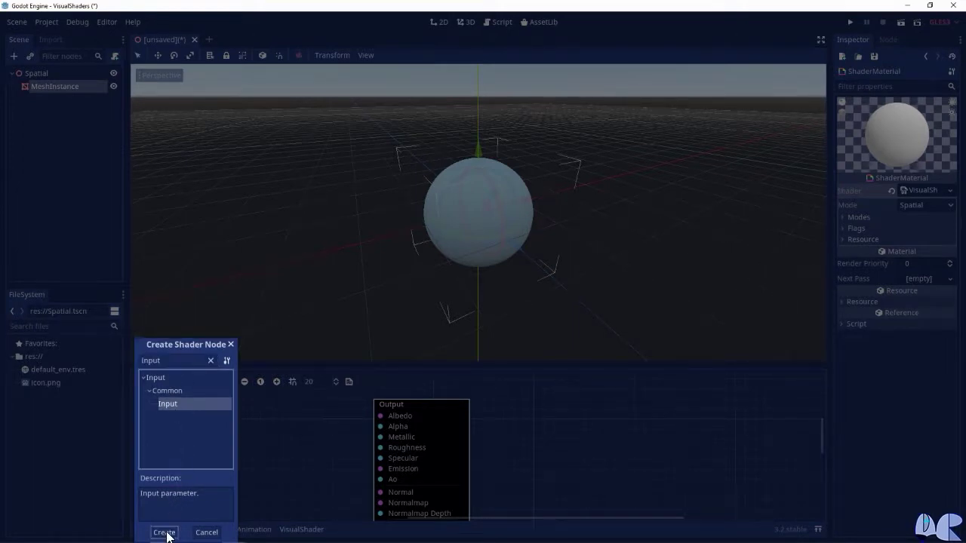
pyautogui.click(166, 533)
pyautogui.moveTo(512, 452); pyautogui.dragTo(209, 414)
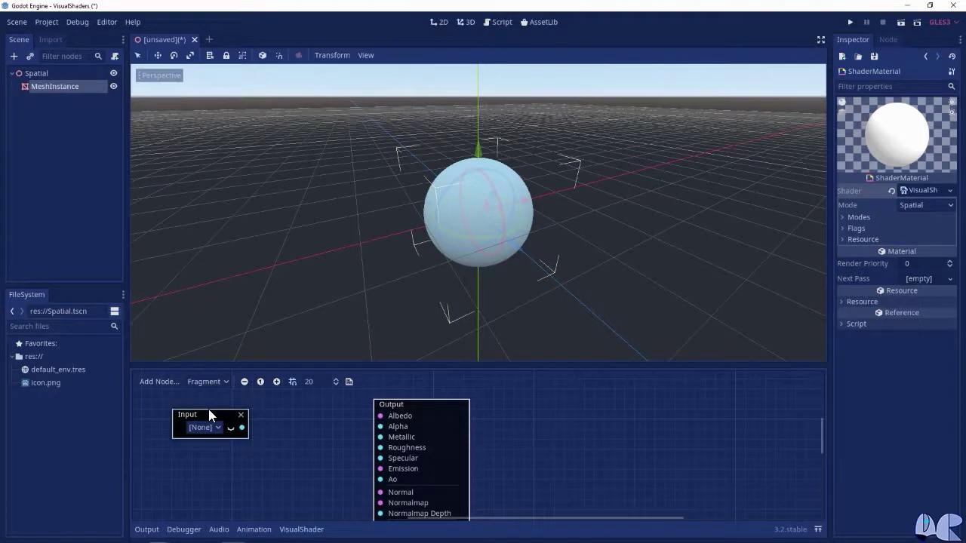
pyautogui.rightClick(207, 455)
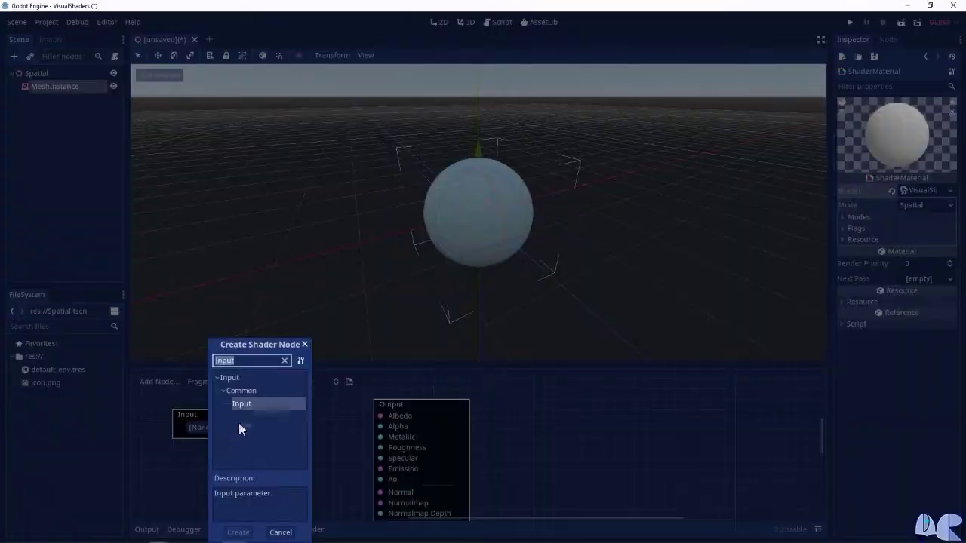
pyautogui.click(237, 532)
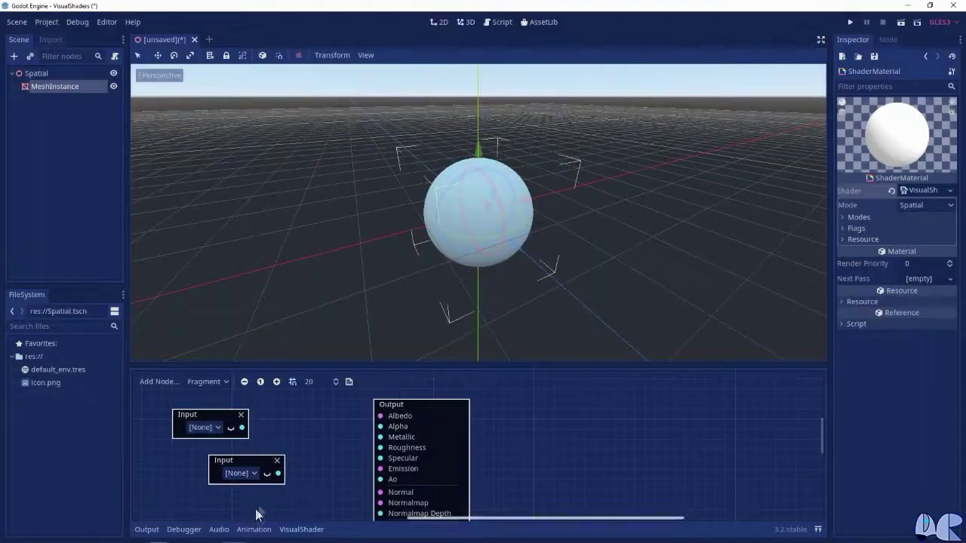
pyautogui.moveTo(247, 459); pyautogui.dragTo(212, 463)
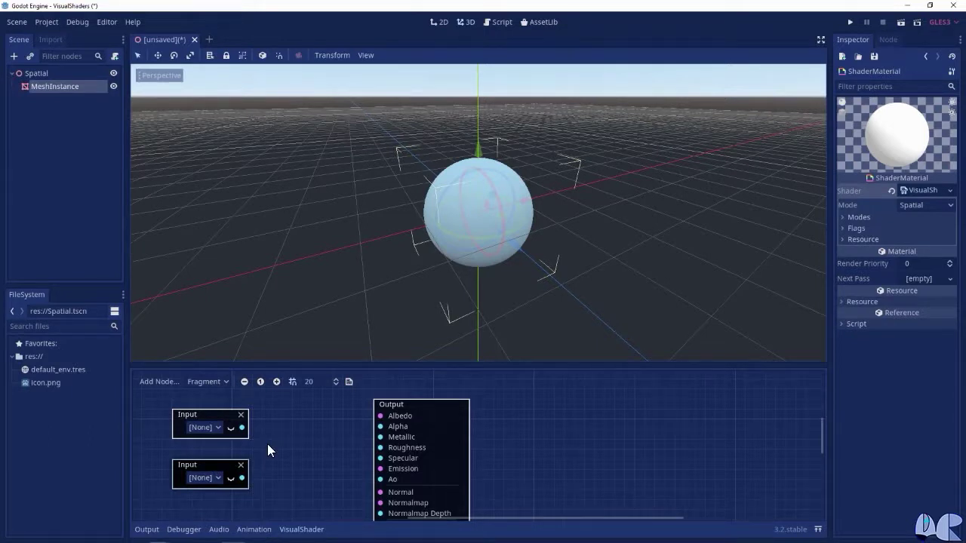
# Step: Set the first Input node to normal and the second to view
pyautogui.click(207, 428)
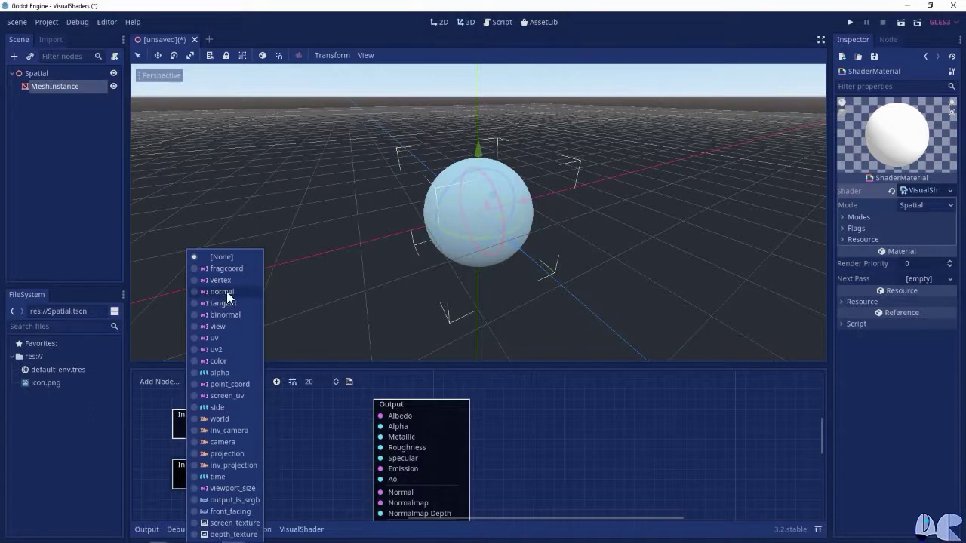
pyautogui.click(227, 292)
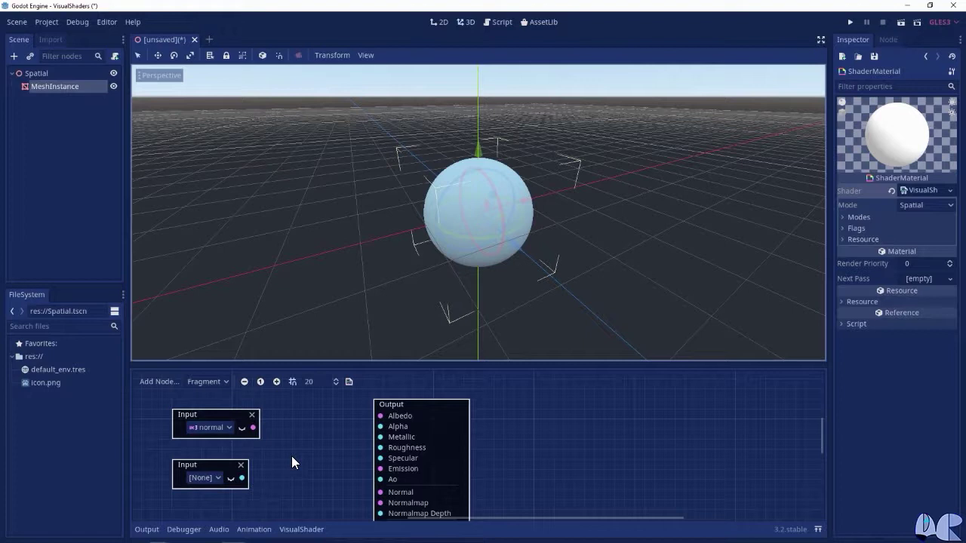
pyautogui.click(211, 478)
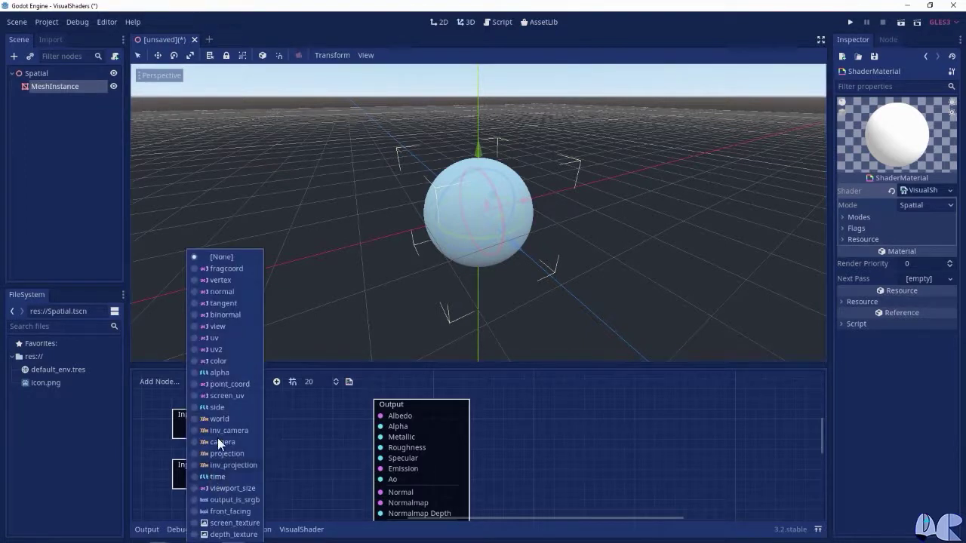
pyautogui.click(213, 326)
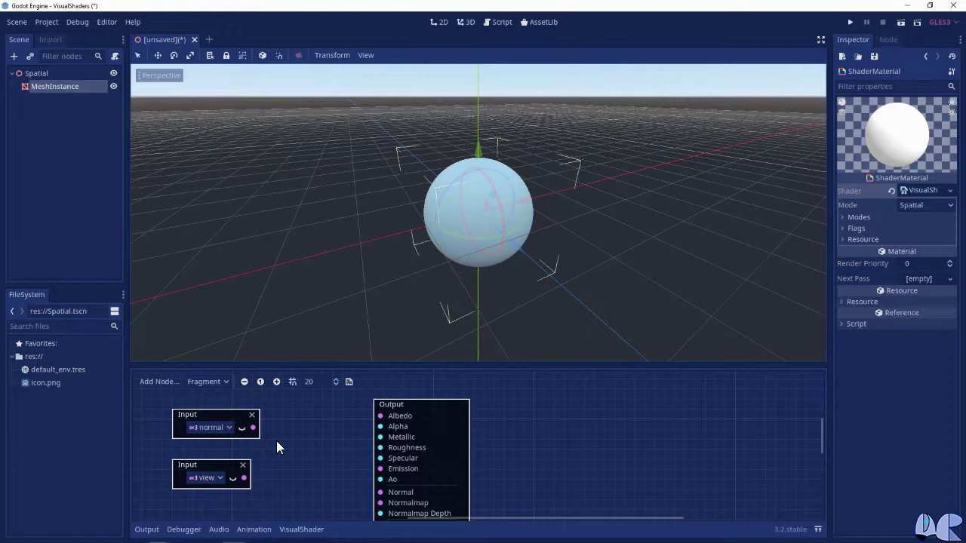
pyautogui.rightClick(300, 439)
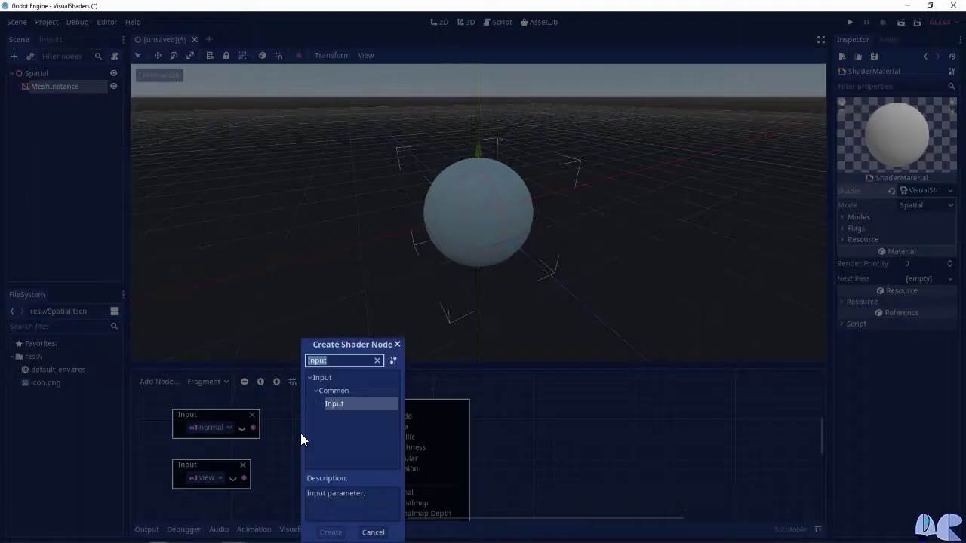
# Step: Create a Fresnel node from the Special category and shift the Output node further right
pyautogui.press('BackSpace')
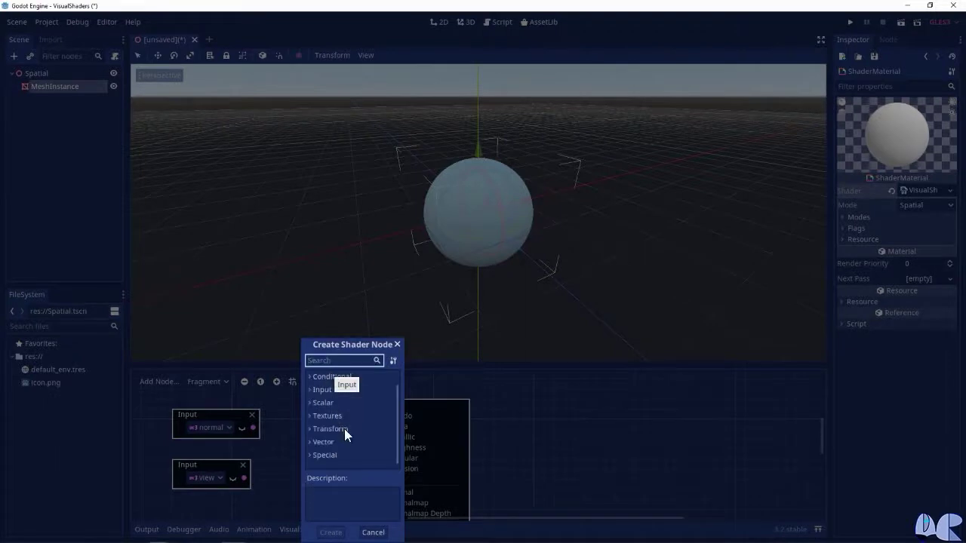
pyautogui.click(329, 454)
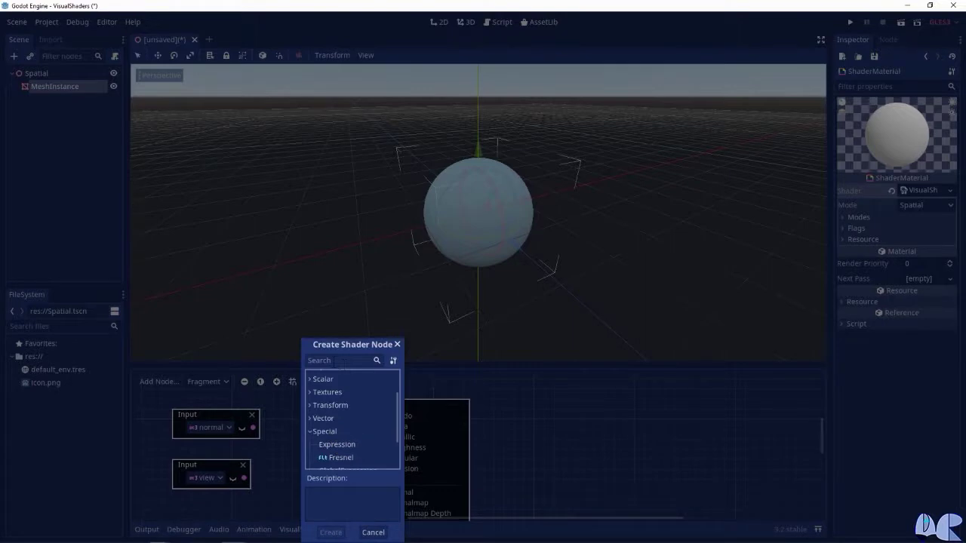
pyautogui.scroll(-1, 340, 438)
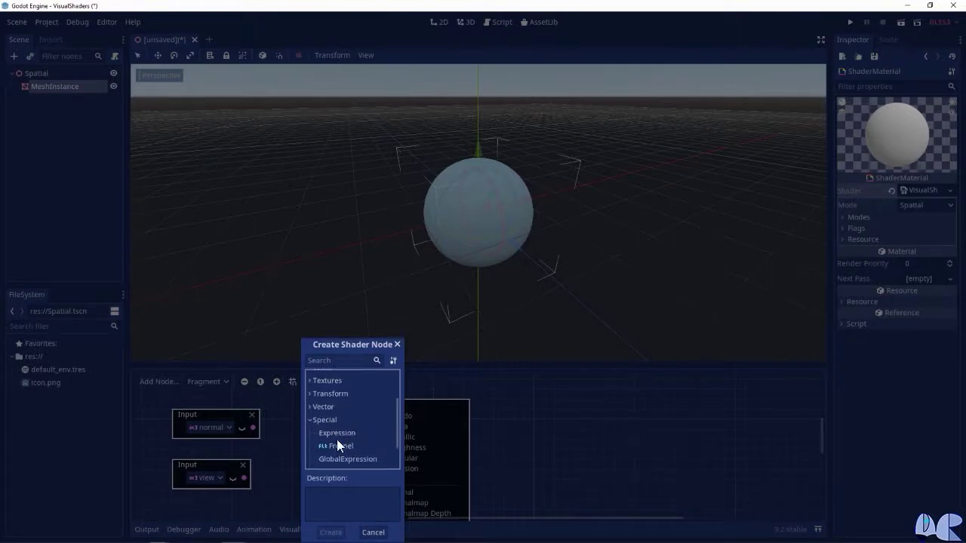
pyautogui.click(335, 445)
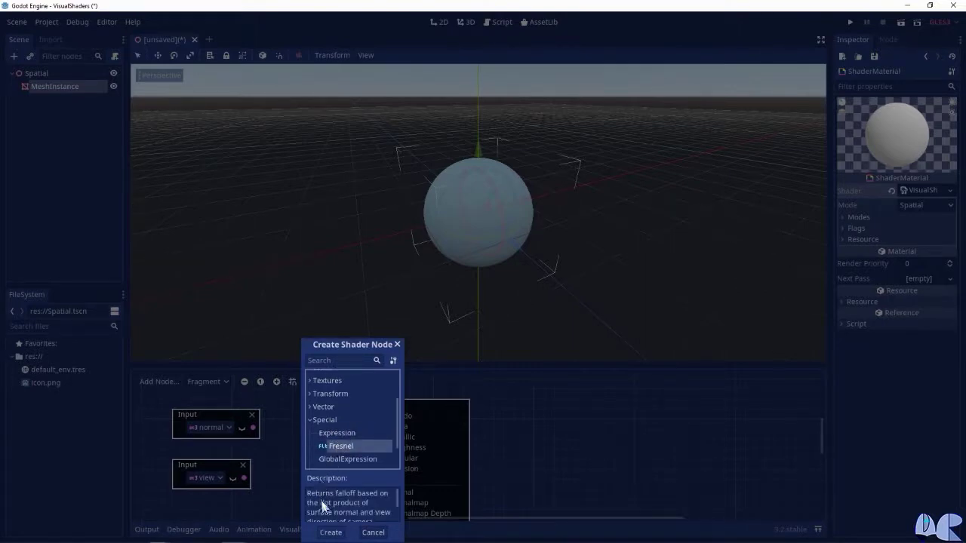
pyautogui.click(332, 533)
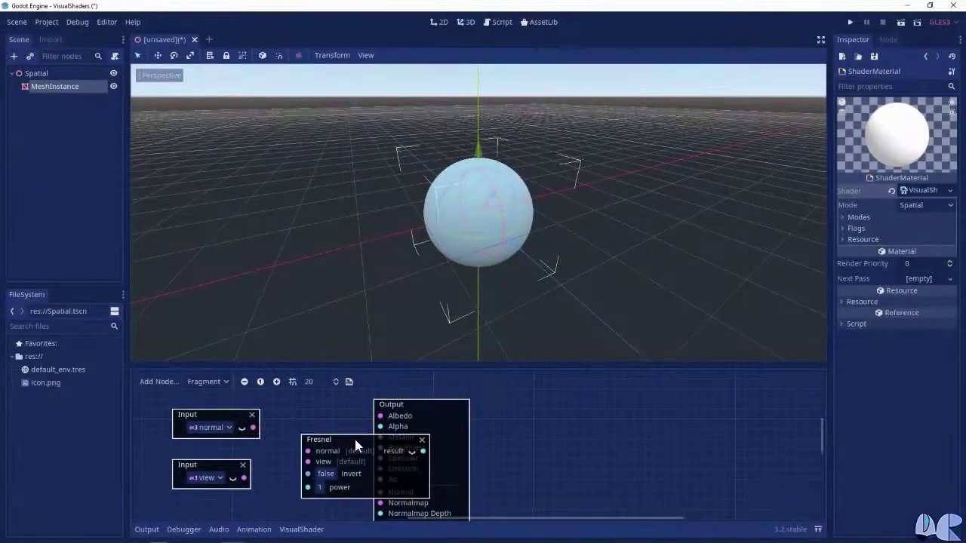
pyautogui.moveTo(435, 409); pyautogui.dragTo(525, 399)
# Step: Place the Fresnel node beside the Inputs and wire normal and view into its matching ports
pyautogui.moveTo(360, 437); pyautogui.dragTo(362, 412)
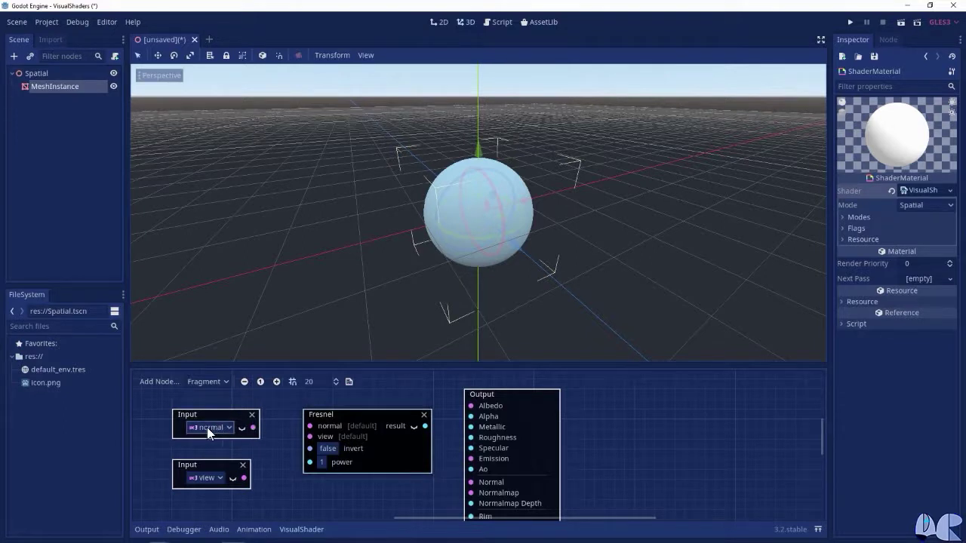
pyautogui.moveTo(255, 427); pyautogui.dragTo(310, 427)
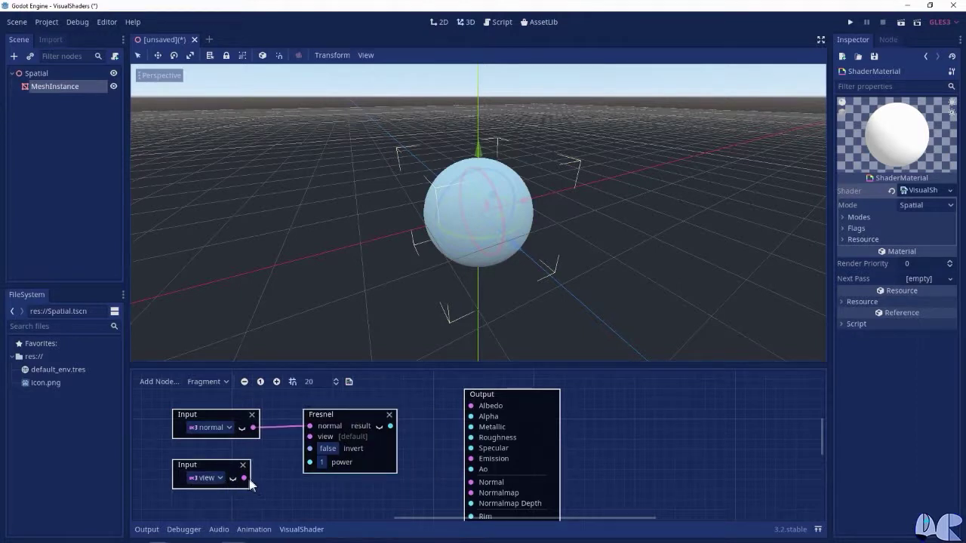
pyautogui.moveTo(243, 478); pyautogui.dragTo(309, 437)
# Step: Set the Fresnel power to 3 and connect its result to Albedo
pyautogui.click(322, 463)
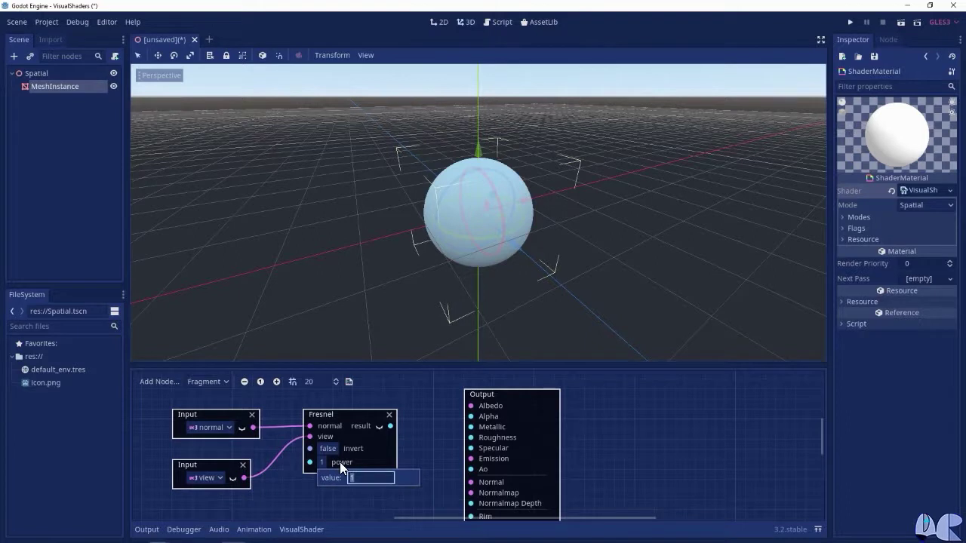
pyautogui.write('3')
pyautogui.press('Return')
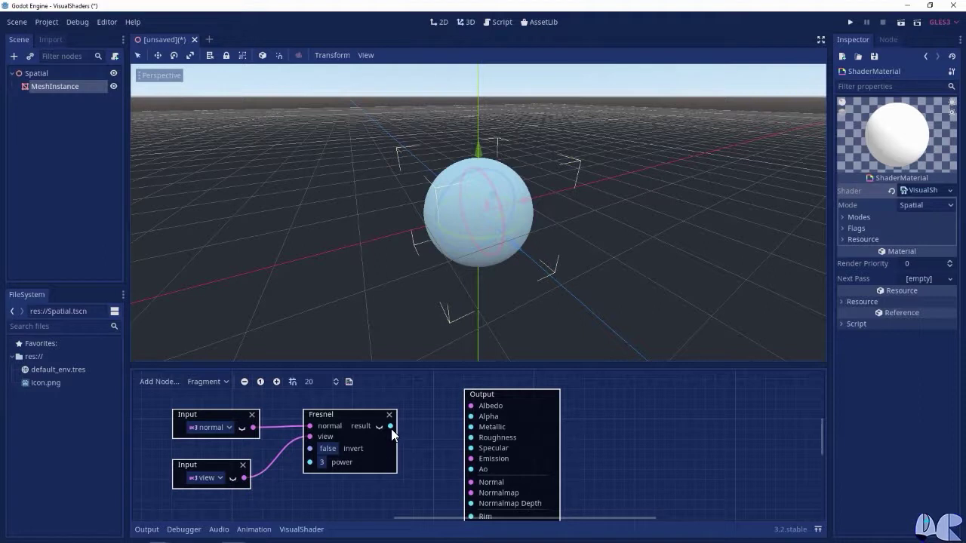
pyautogui.moveTo(390, 428); pyautogui.dragTo(470, 406)
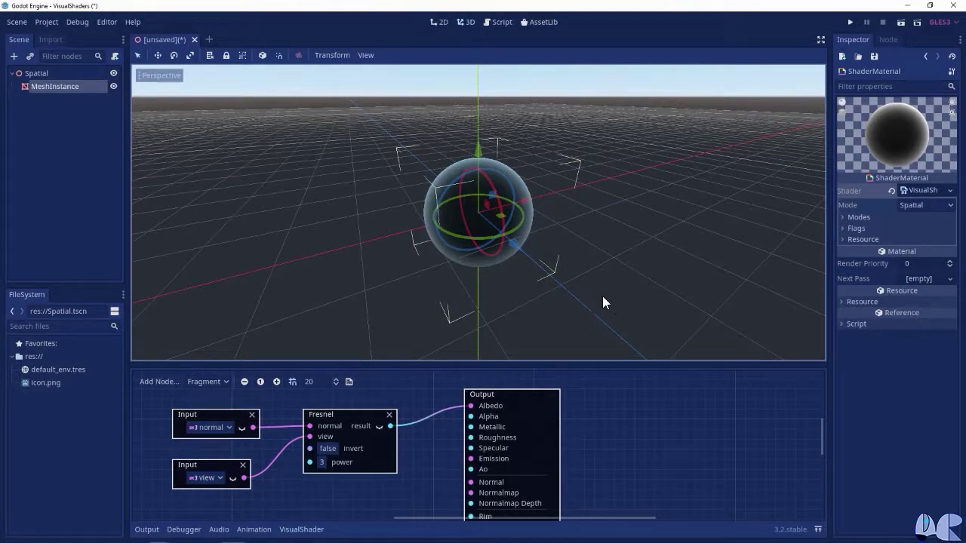
# Step: Switch Fresnel's invert to True to preview the effect, then return it to False
pyautogui.click(325, 448)
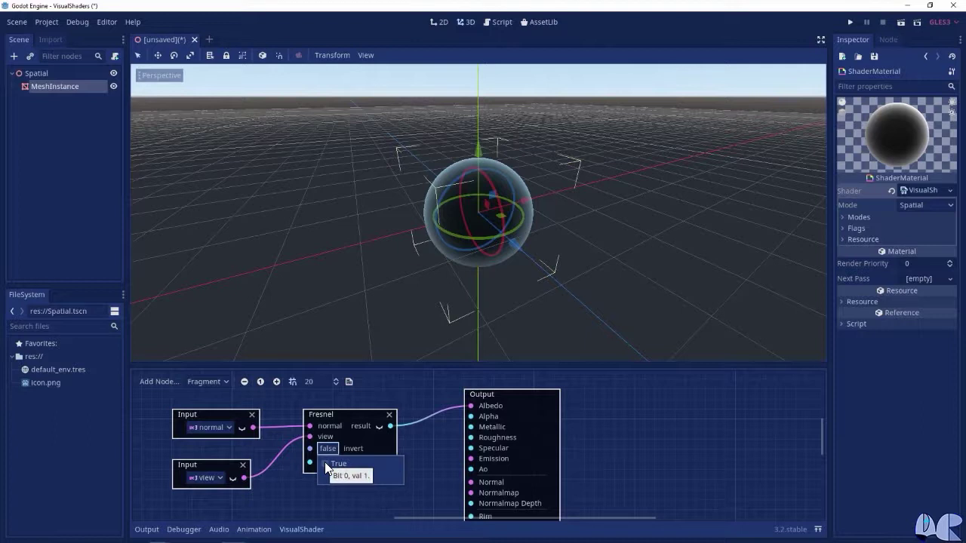
pyautogui.click(325, 463)
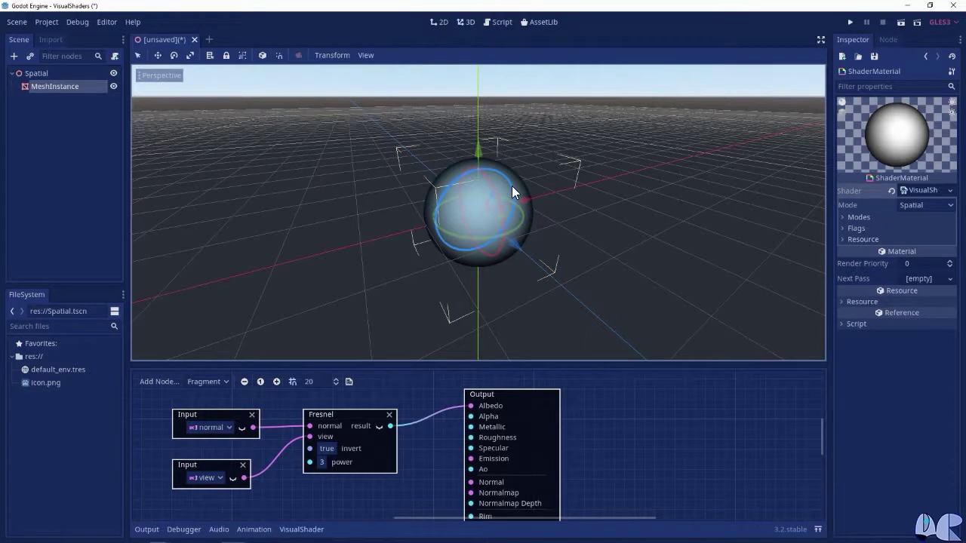
pyautogui.click(329, 454)
pyautogui.click(324, 462)
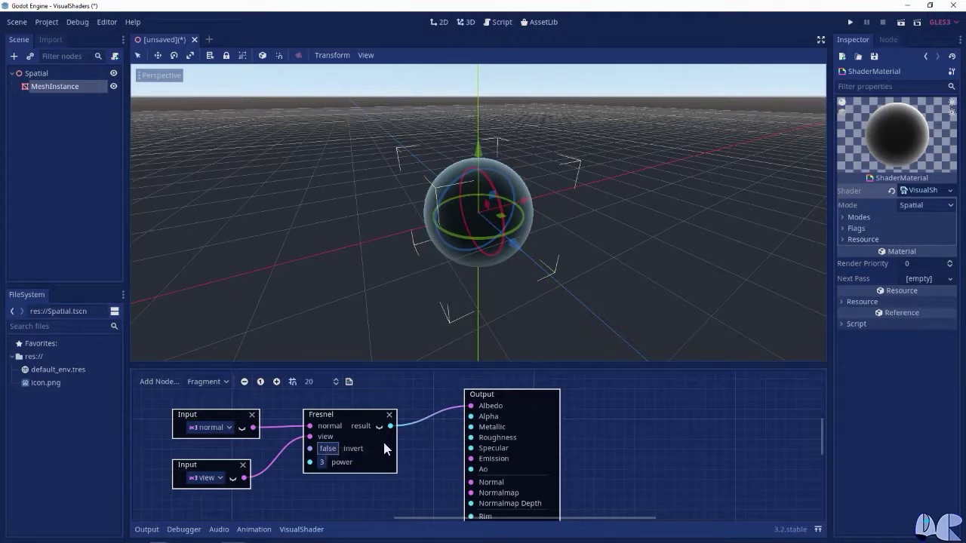
# Step: Move the Fresnel result wire from Albedo to Alpha, then delete the Fresnel node
pyautogui.moveTo(470, 410); pyautogui.dragTo(385, 427)
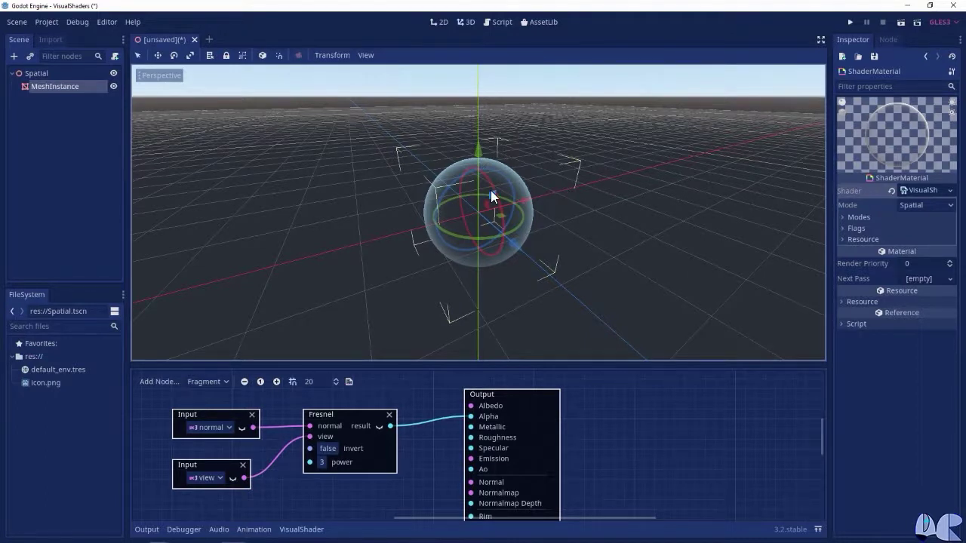
pyautogui.click(389, 415)
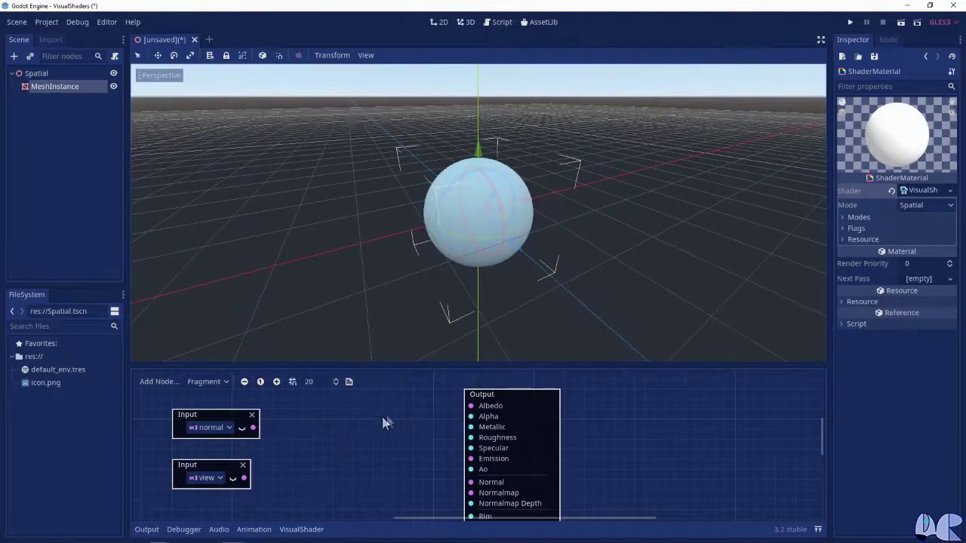
# Step: Delete the normal and view Input nodes
pyautogui.click(253, 415)
pyautogui.click(243, 466)
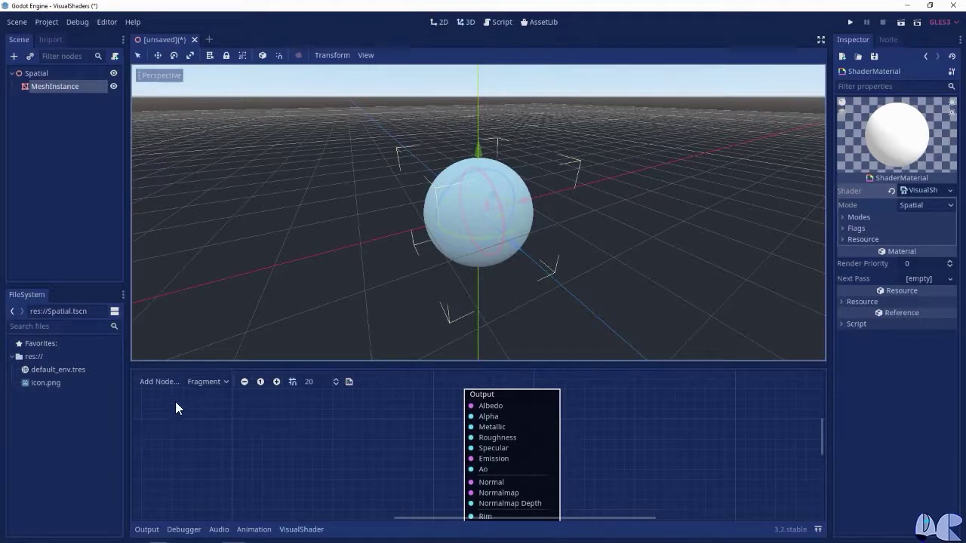
# Step: Create a BooleanConstant from Conditional > Variables and position it left of Output
pyautogui.click(155, 383)
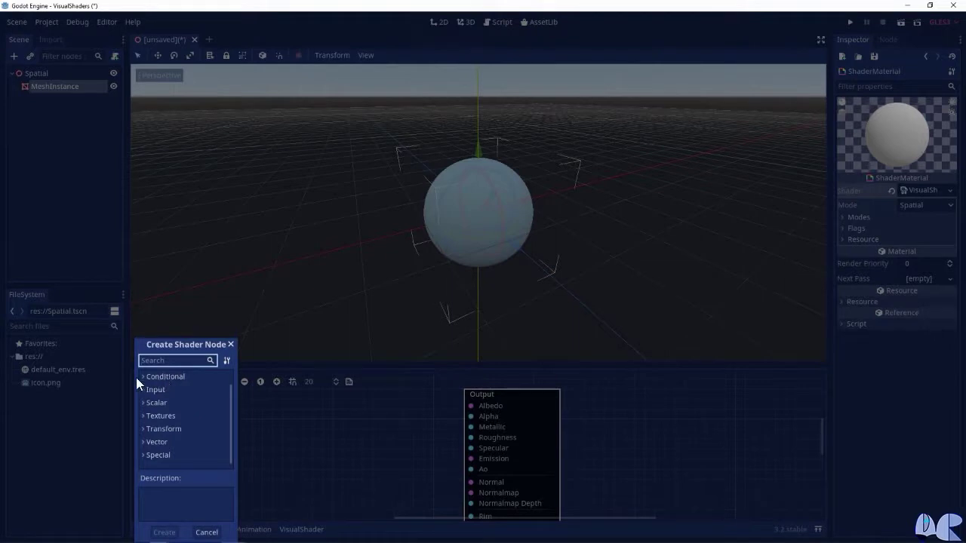
pyautogui.click(141, 377)
pyautogui.click(150, 416)
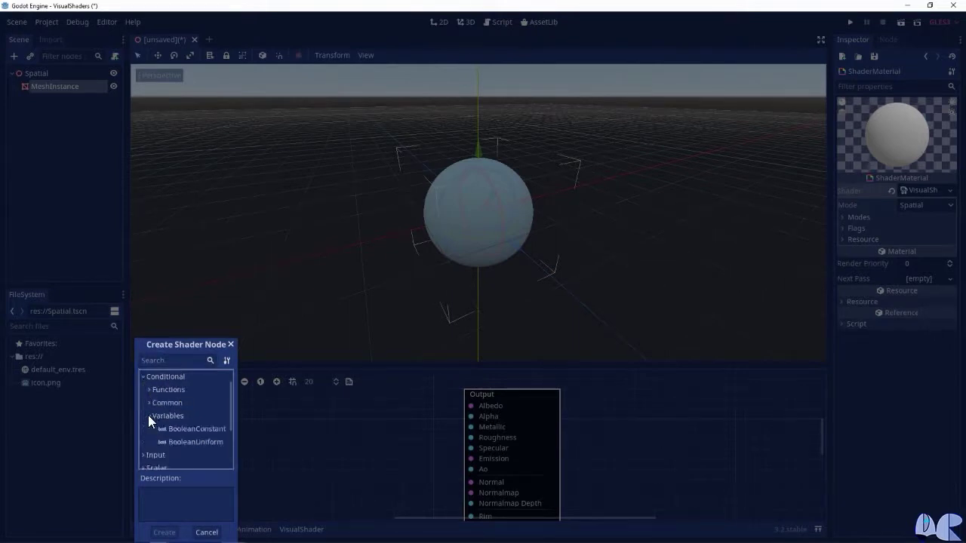
pyautogui.click(206, 431)
pyautogui.click(164, 532)
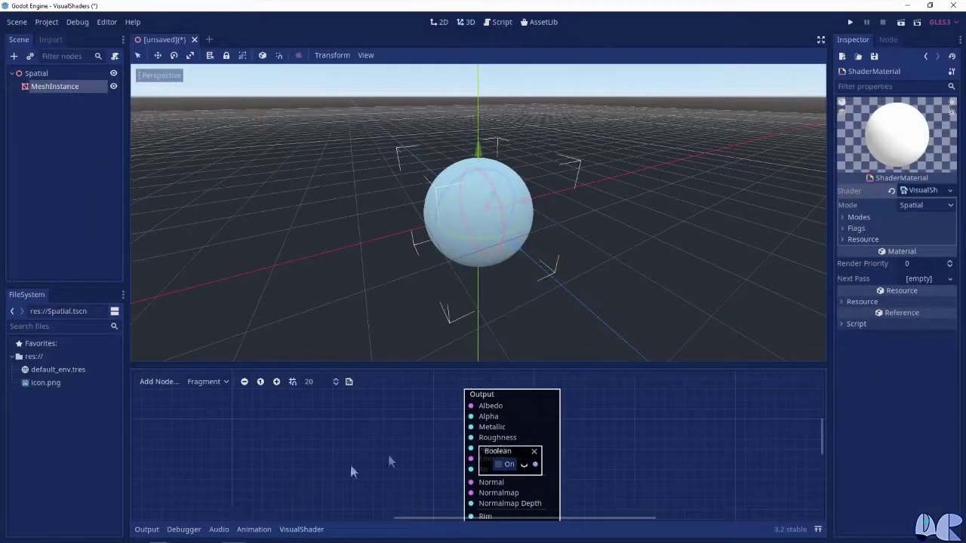
pyautogui.moveTo(500, 456); pyautogui.dragTo(261, 428)
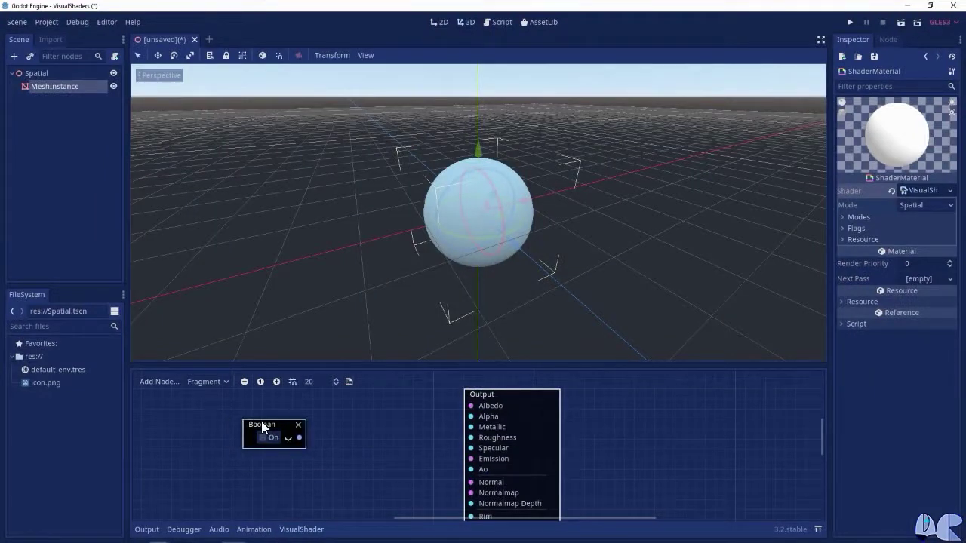
# Step: Switch the Boolean on, wire it to Albedo, toggle it off and on to test, then delete it
pyautogui.click(262, 438)
pyautogui.moveTo(300, 438); pyautogui.dragTo(470, 407)
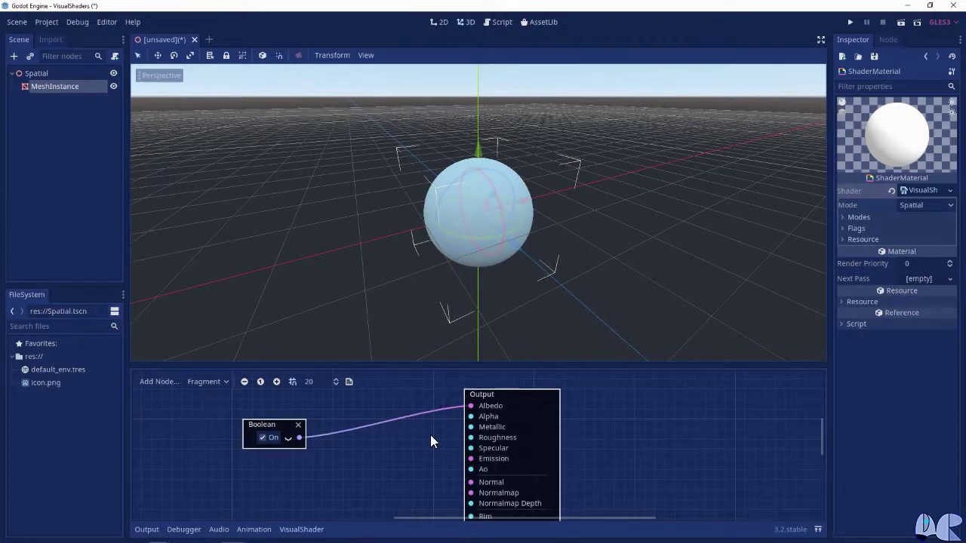
pyautogui.click(261, 438)
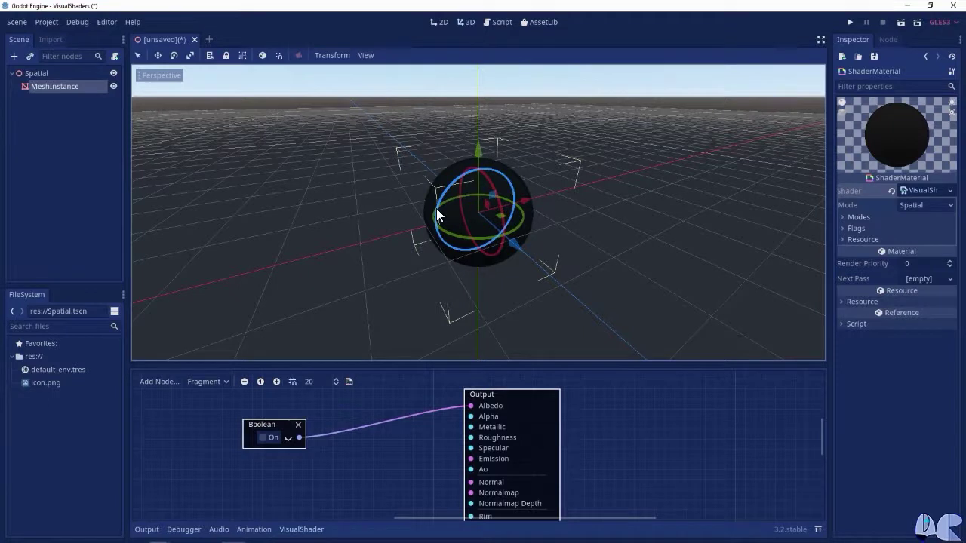
pyautogui.click(261, 438)
pyautogui.click(260, 438)
pyautogui.click(260, 438)
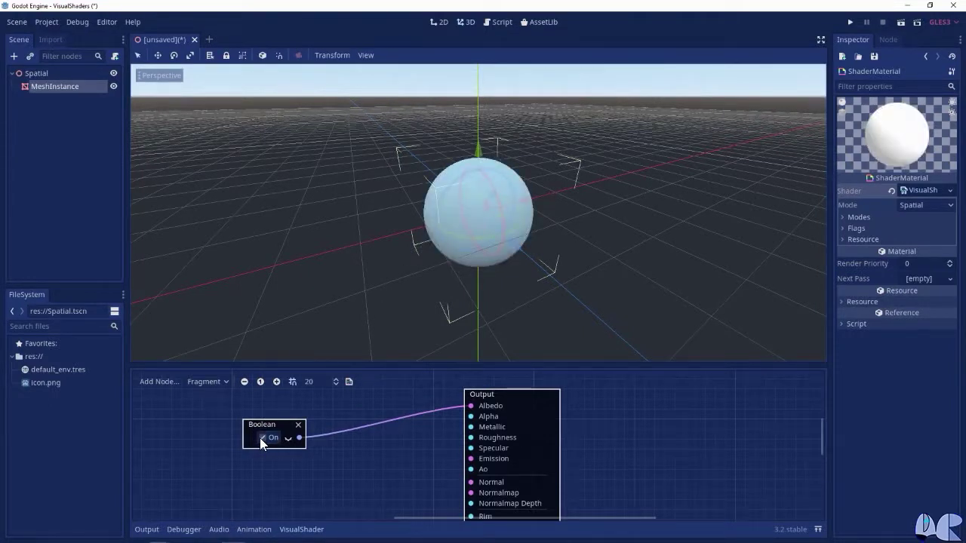
pyautogui.click(298, 425)
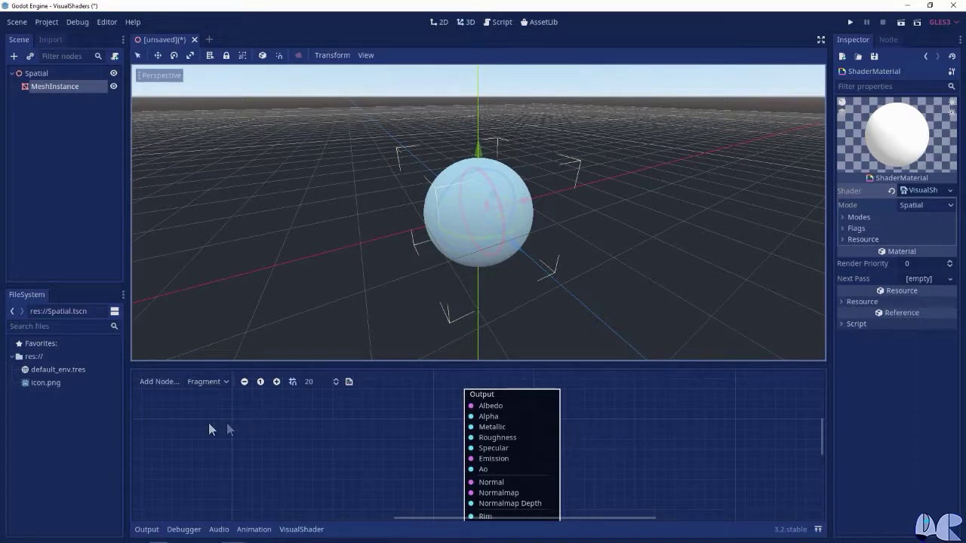
# Step: Create an Input node by searching 'Input' in the node list
pyautogui.rightClick(177, 406)
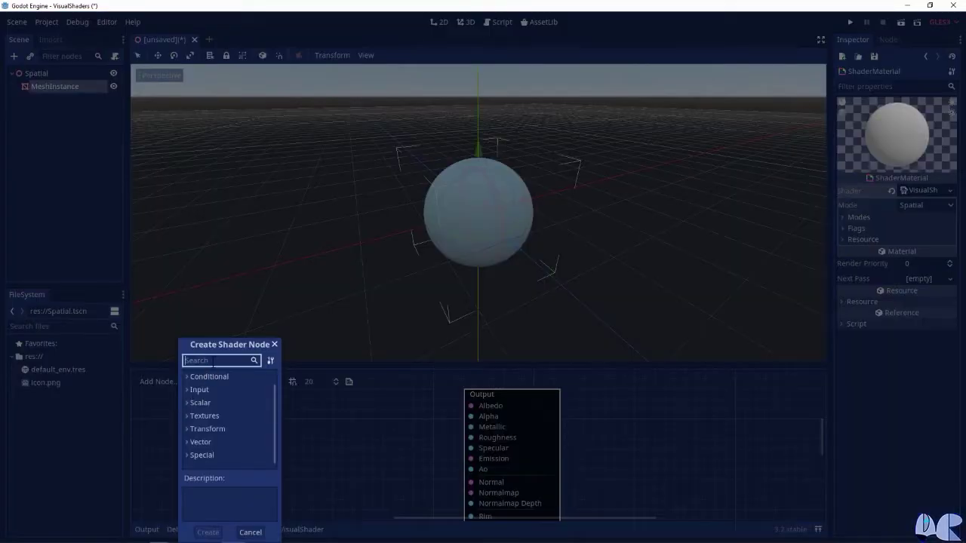
pyautogui.write('Input')
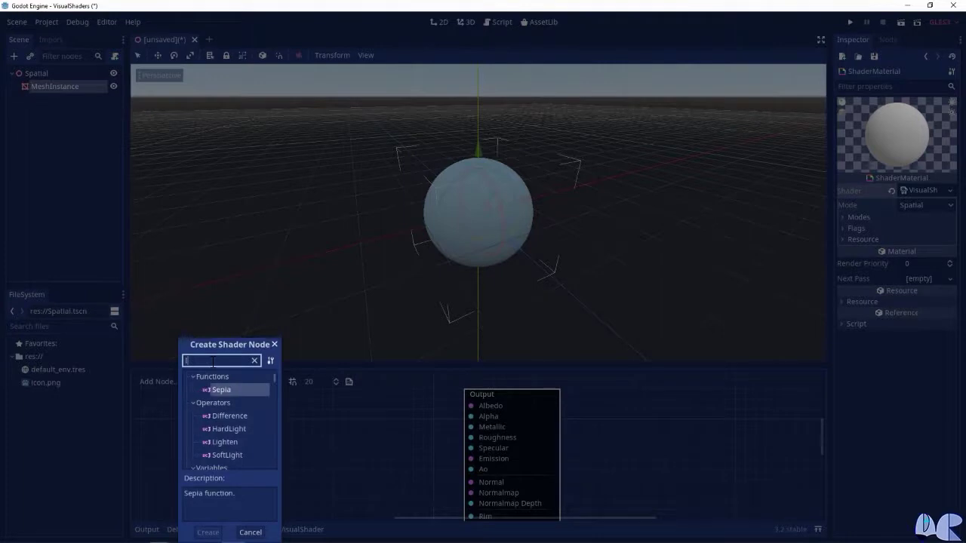
pyautogui.click(216, 406)
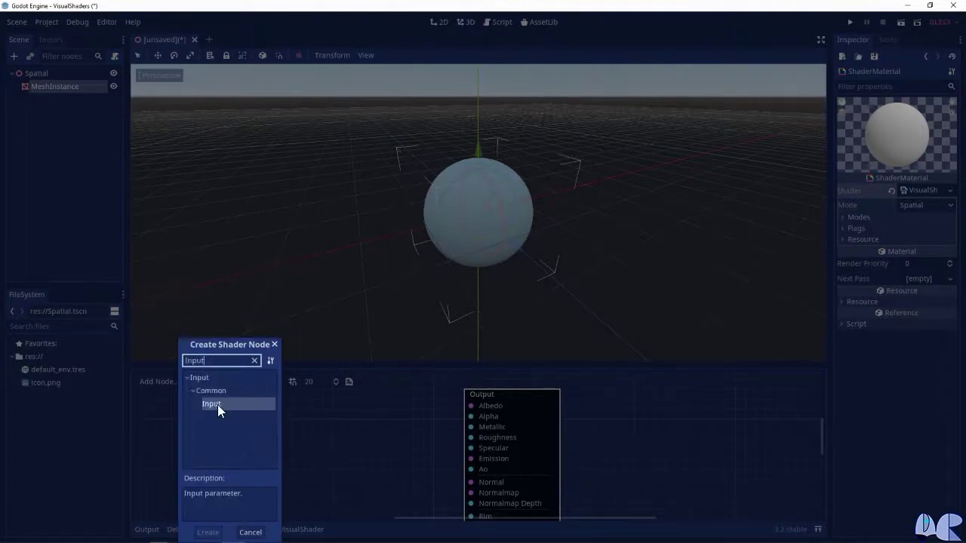
pyautogui.click(209, 532)
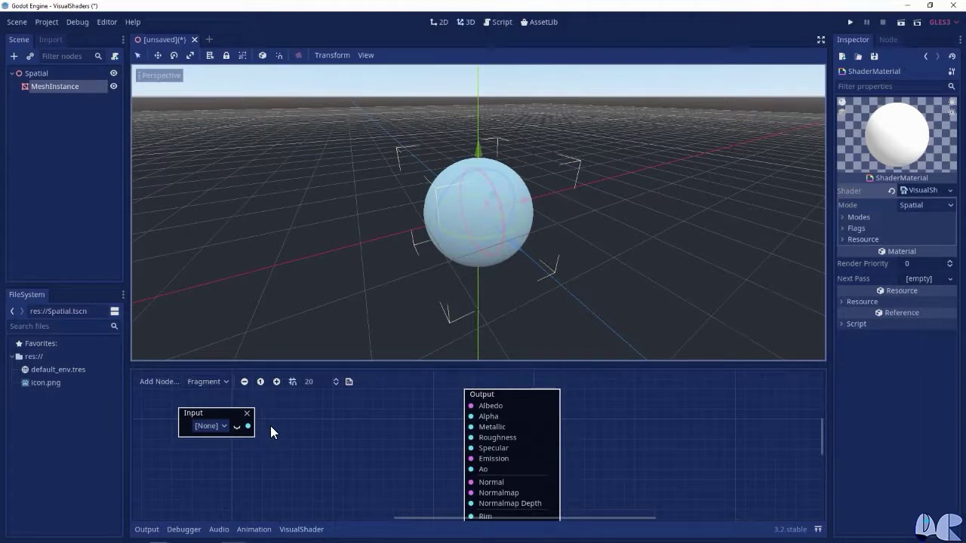
# Step: Set the Input node to uv and show its red-green gradient preview
pyautogui.click(216, 427)
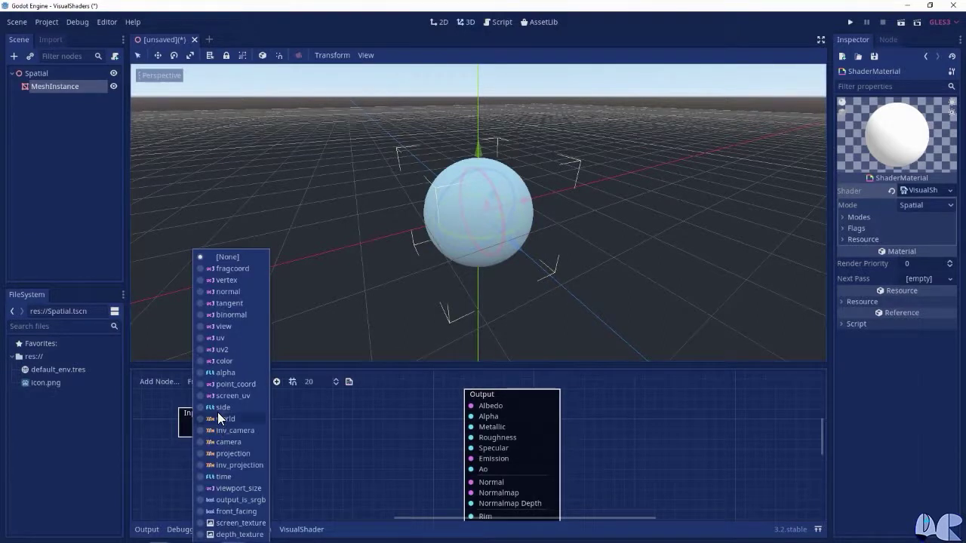
pyautogui.click(223, 337)
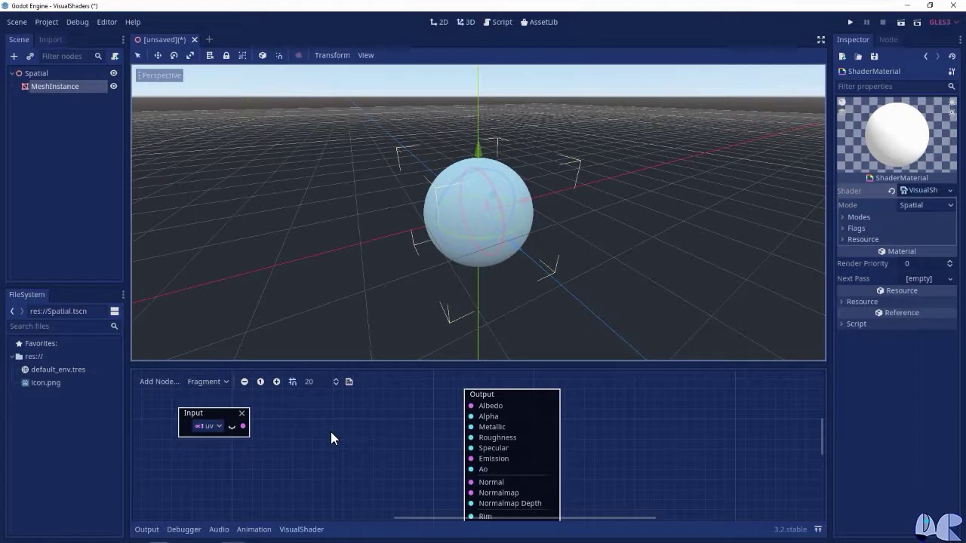
pyautogui.click(232, 425)
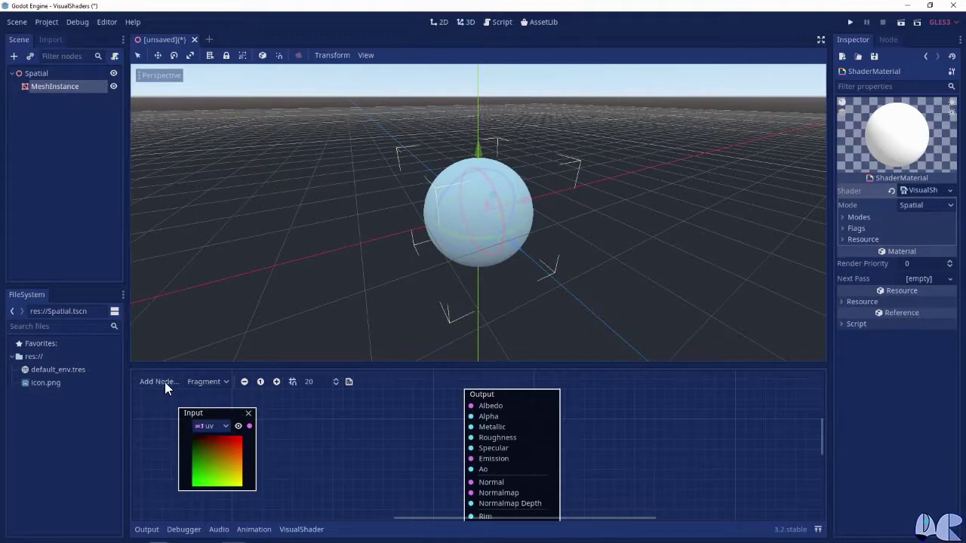
pyautogui.rightClick(285, 443)
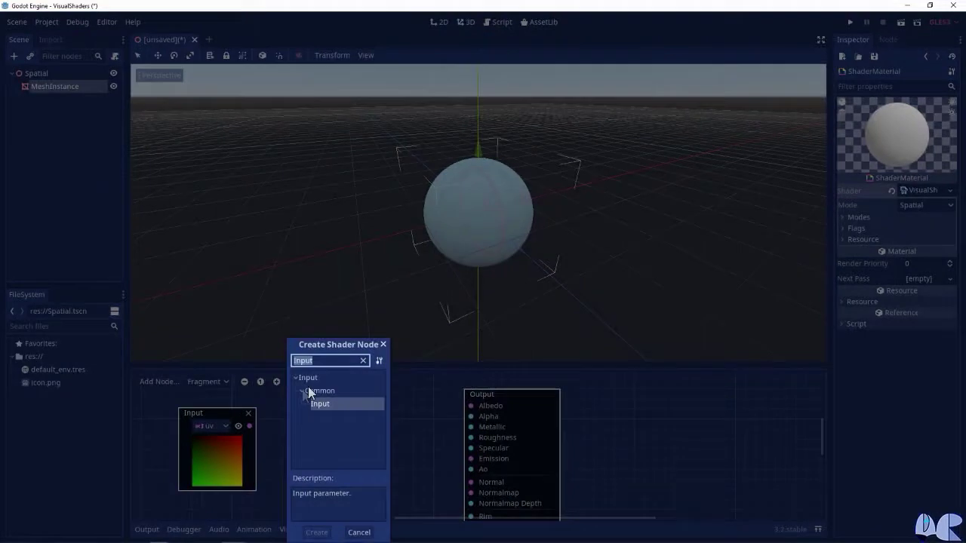
# Step: Create a first ColorConstant node from Color > Variables
pyautogui.press('BackSpace')
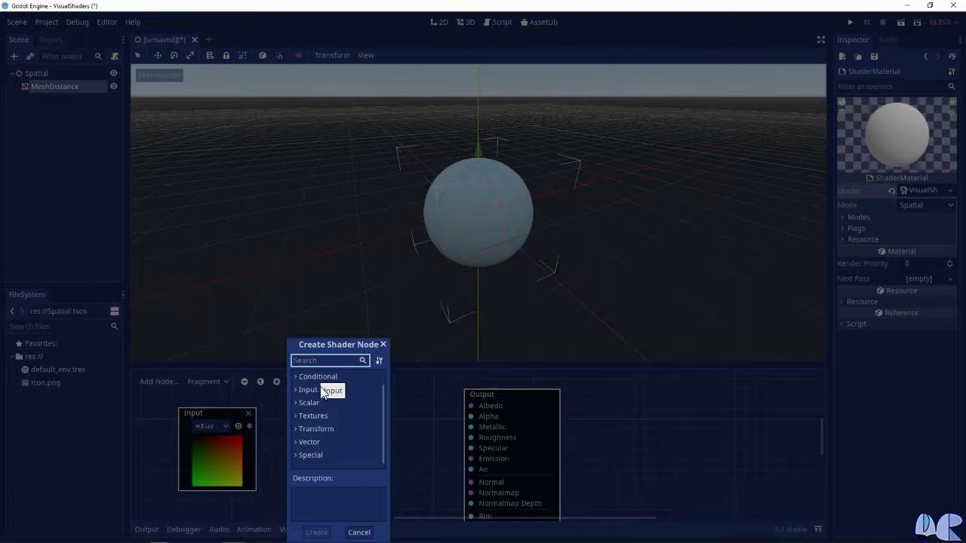
pyautogui.scroll(1, 329, 399)
pyautogui.click(296, 378)
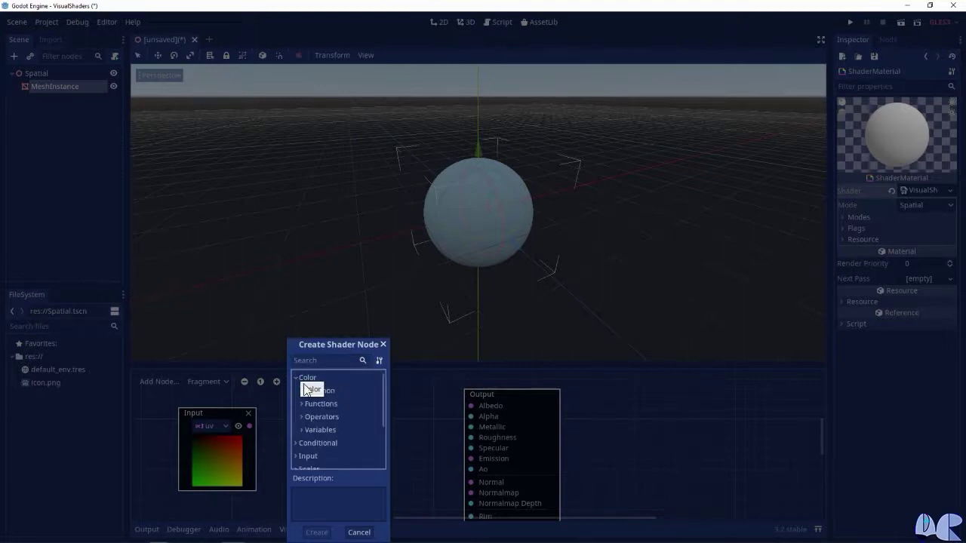
pyautogui.click(304, 429)
pyautogui.scroll(-1, 322, 430)
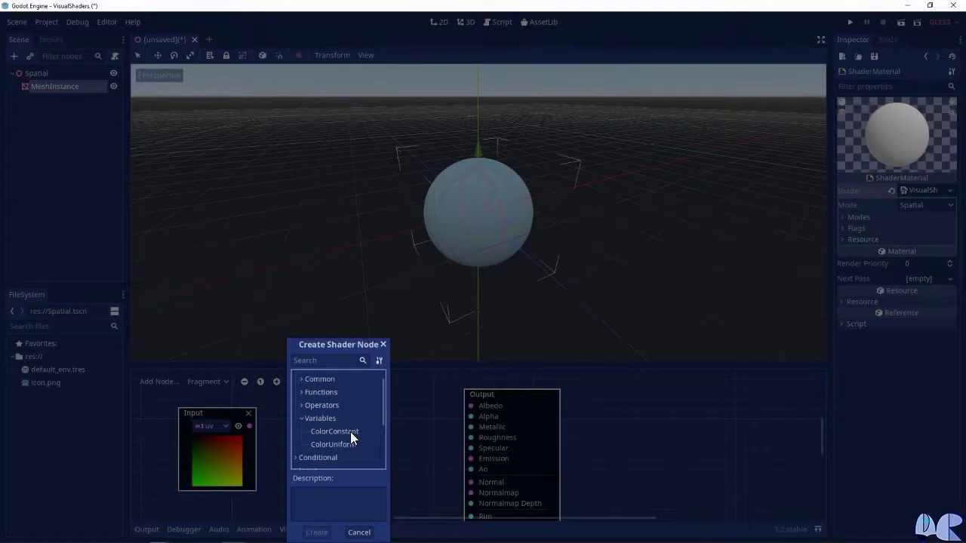
pyautogui.click(334, 431)
pyautogui.click(317, 532)
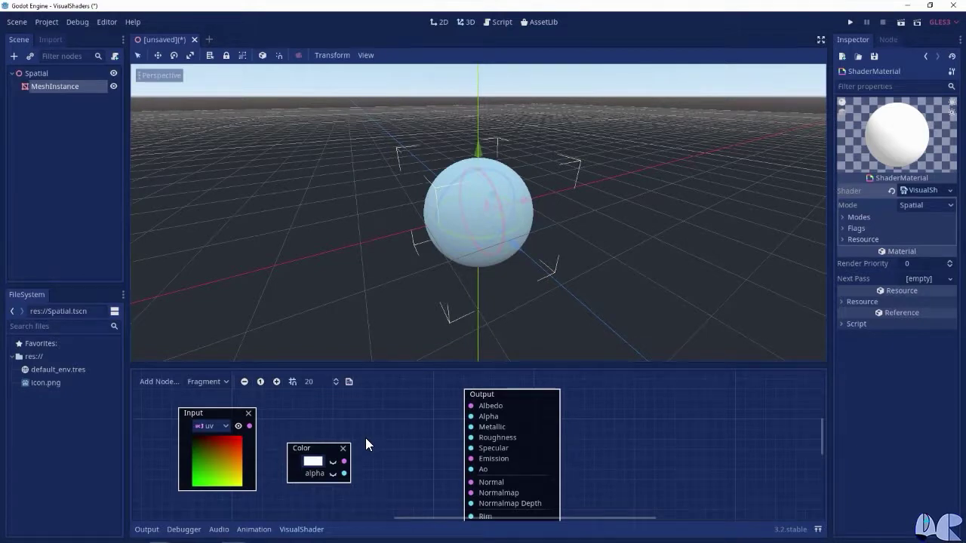
# Step: Create a second ColorConstant by searching 'Colorcon' and move it left of Output
pyautogui.click(158, 382)
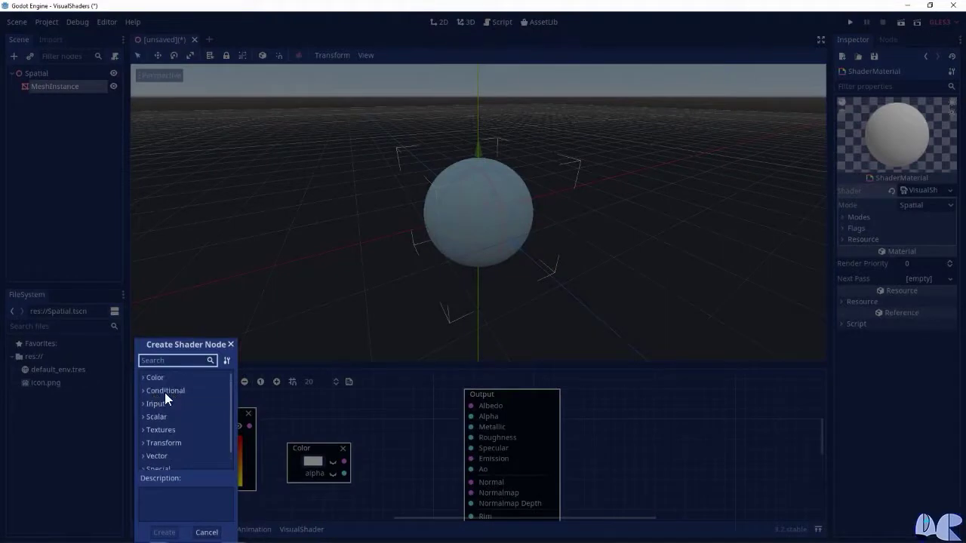
pyautogui.write('Colorcons')
pyautogui.click(189, 406)
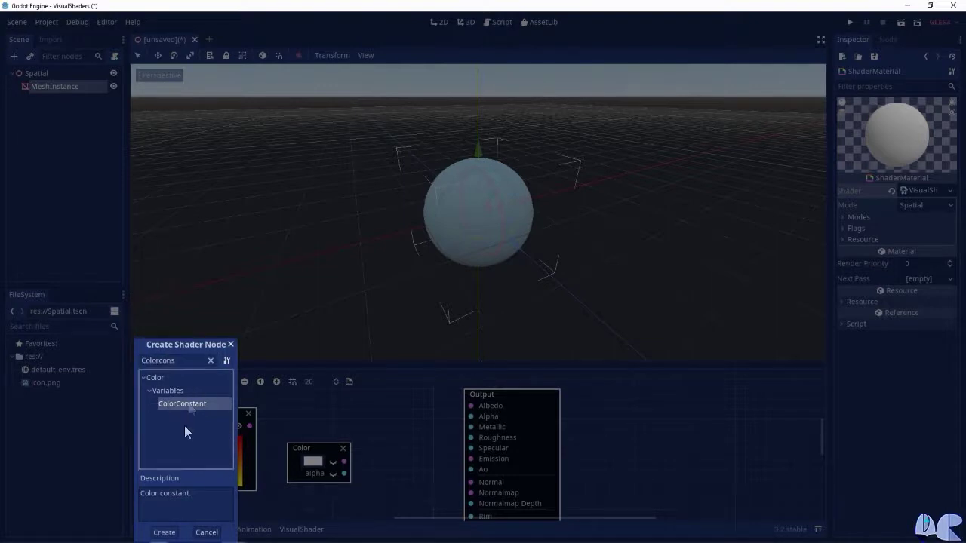
pyautogui.click(169, 533)
pyautogui.moveTo(511, 452); pyautogui.dragTo(370, 474)
# Step: Arrange the two Color nodes one below the other under the uv Input
pyautogui.scroll(-2, 406, 434)
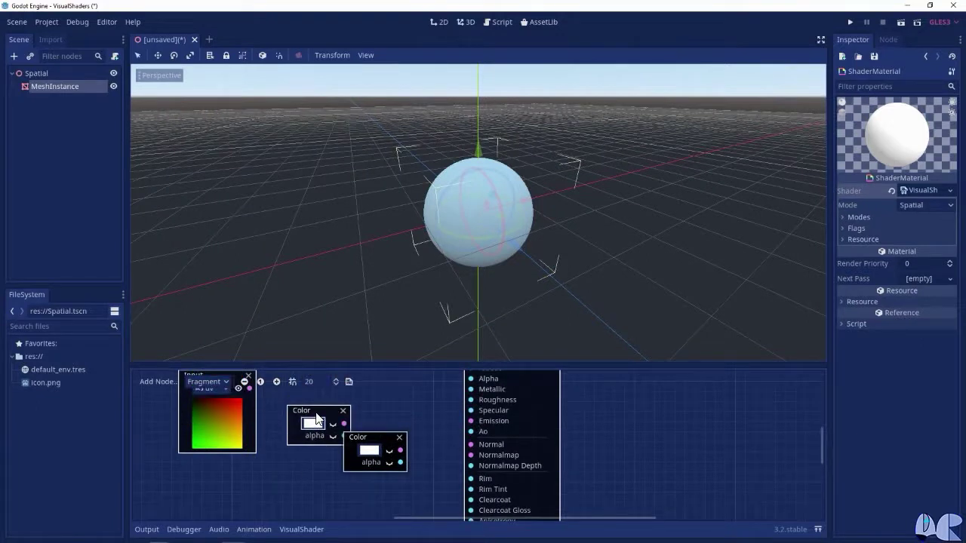
pyautogui.moveTo(314, 414); pyautogui.dragTo(250, 481)
pyautogui.moveTo(378, 452)
pyautogui.mouseDown()
pyautogui.moveTo(329, 468)
pyautogui.moveTo(268, 468)
pyautogui.mouseUp()
pyautogui.scroll(-4, 329, 468)
pyautogui.moveTo(258, 411); pyautogui.dragTo(238, 412)
pyautogui.moveTo(265, 451); pyautogui.dragTo(224, 439)
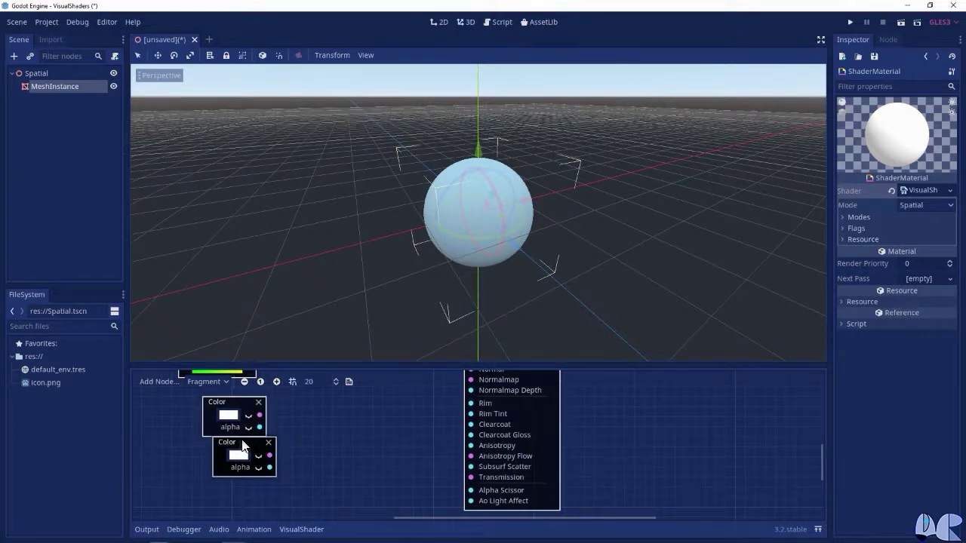
pyautogui.scroll(4, 334, 419)
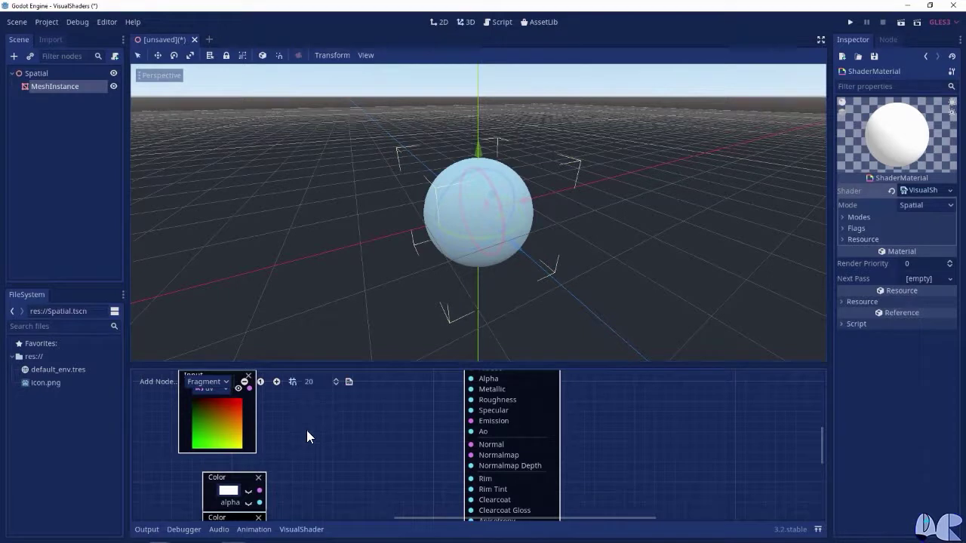
pyautogui.scroll(-2, 306, 430)
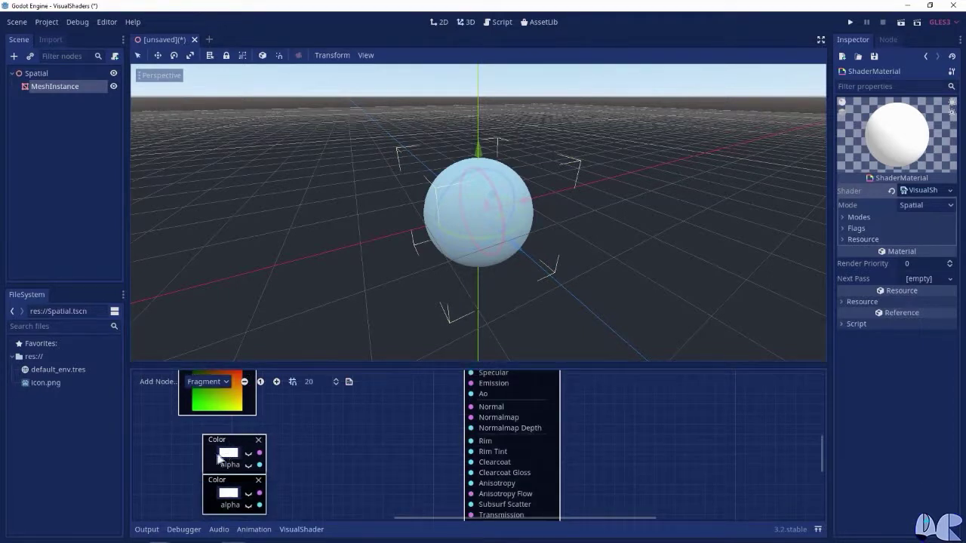
pyautogui.click(226, 454)
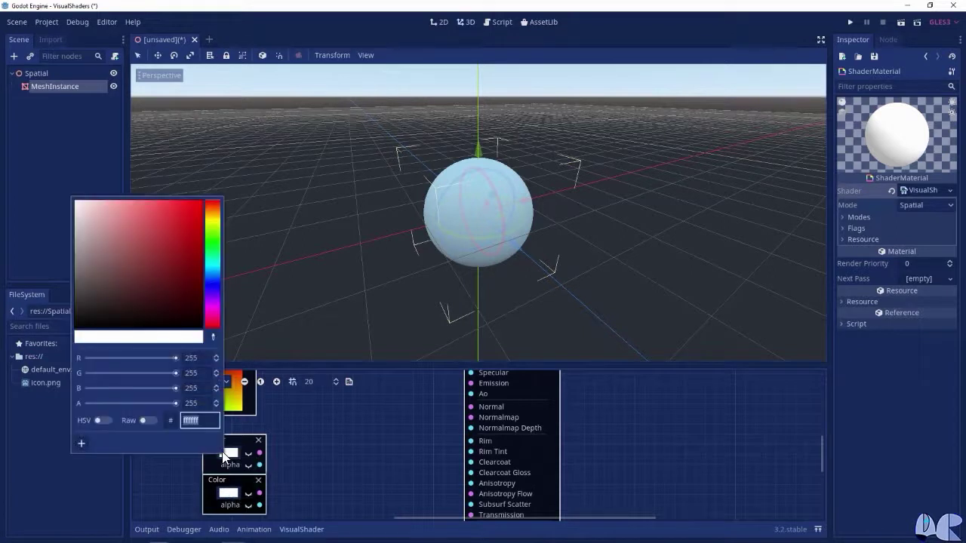
# Step: Make the first Color node pure red (ff0000) by removing green and blue
pyautogui.moveTo(175, 373); pyautogui.dragTo(76, 373)
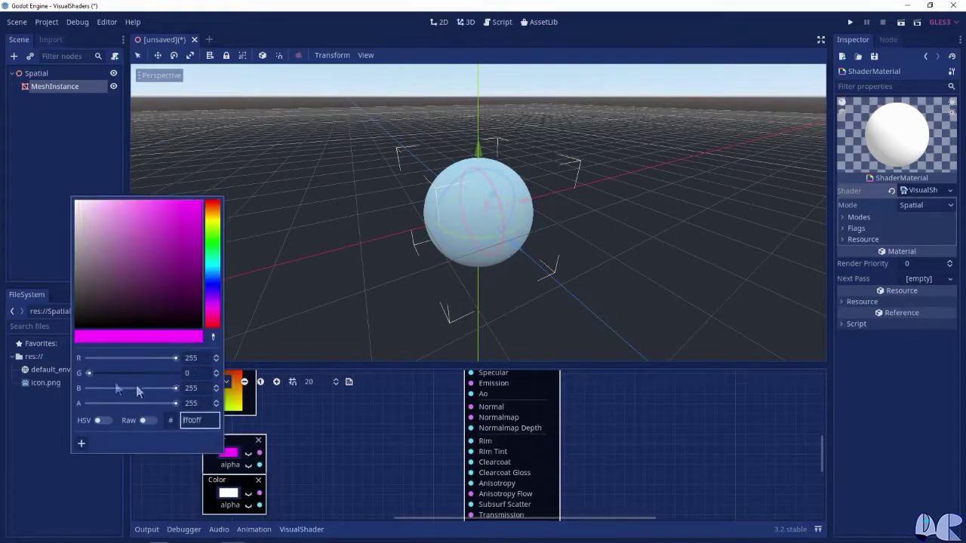
pyautogui.moveTo(175, 389); pyautogui.dragTo(72, 387)
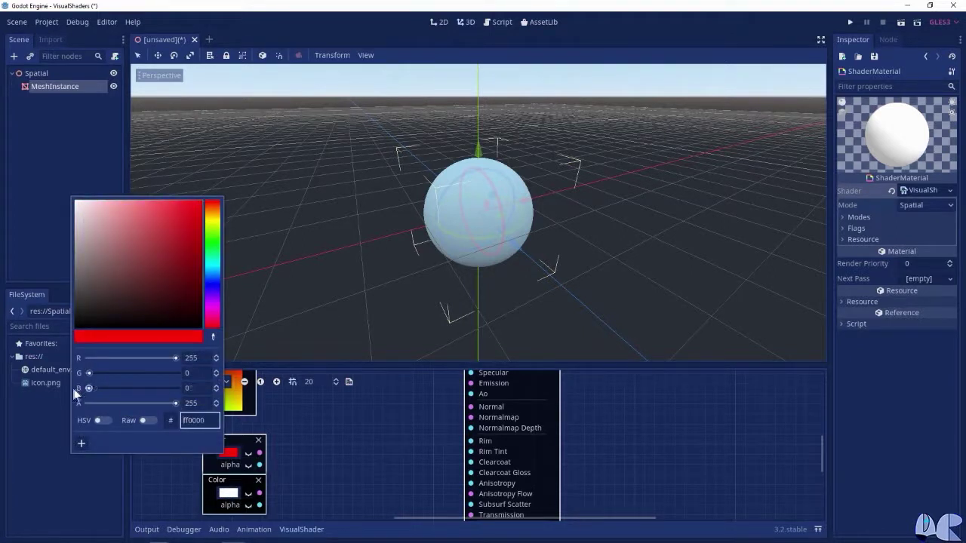
pyautogui.click(317, 436)
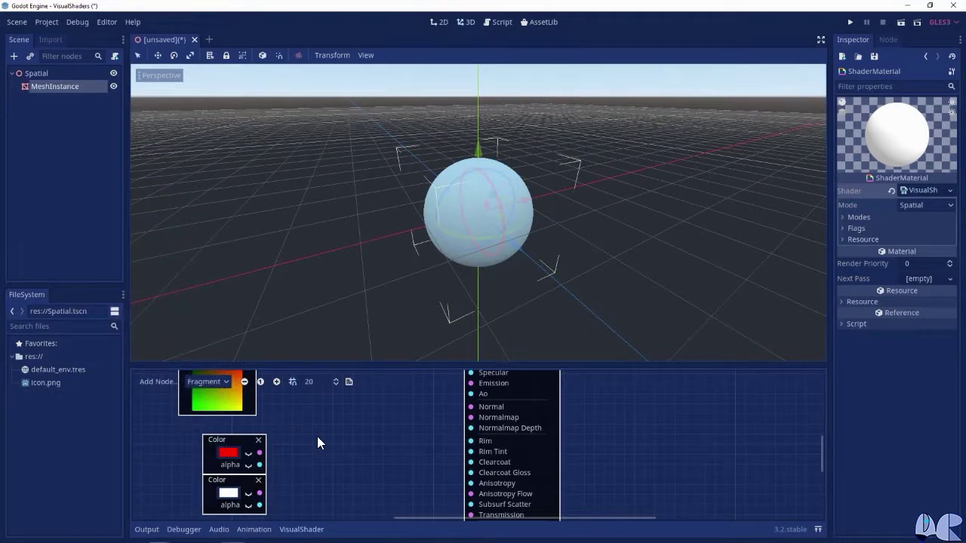
# Step: Make the second Color node pure blue (0000ff) by removing green and red
pyautogui.click(228, 493)
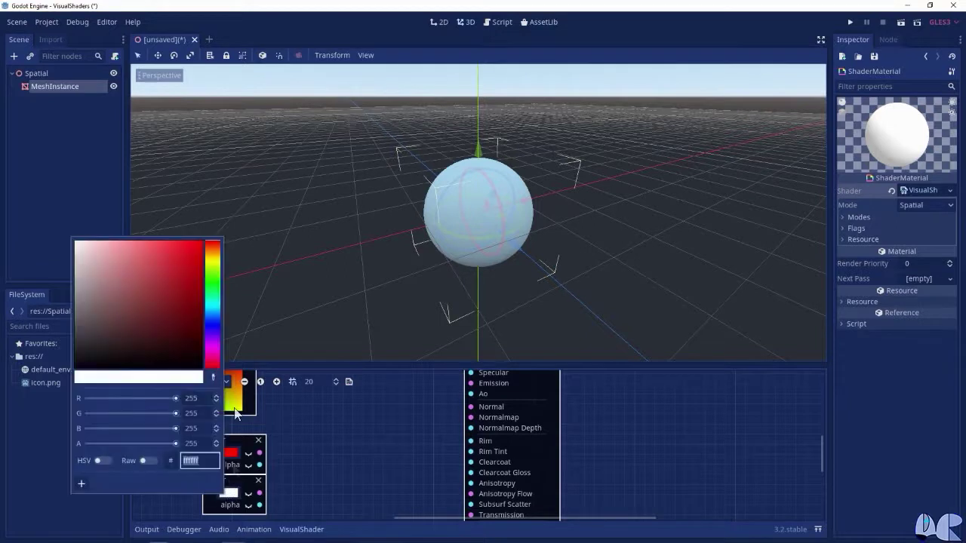
pyautogui.moveTo(175, 413); pyautogui.dragTo(80, 414)
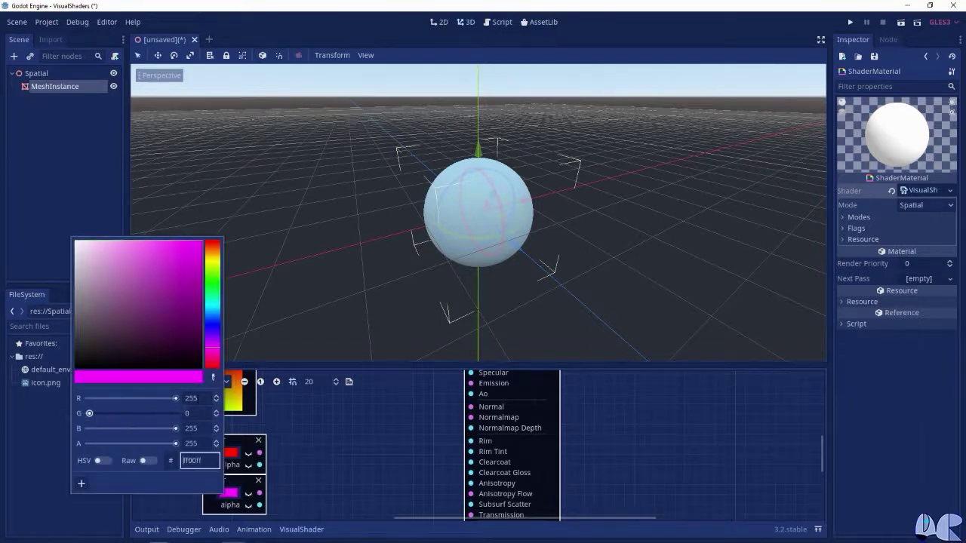
pyautogui.moveTo(175, 398); pyautogui.dragTo(98, 399)
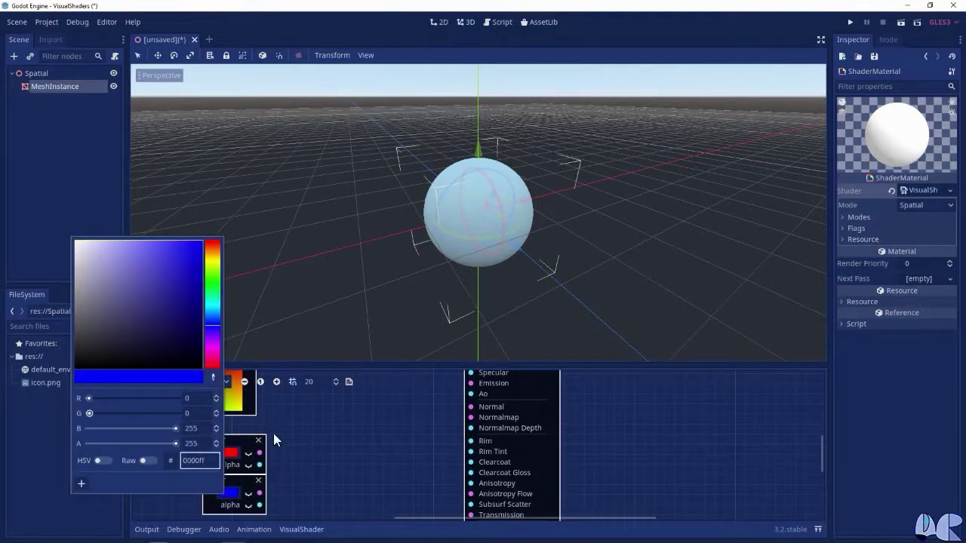
pyautogui.click(295, 436)
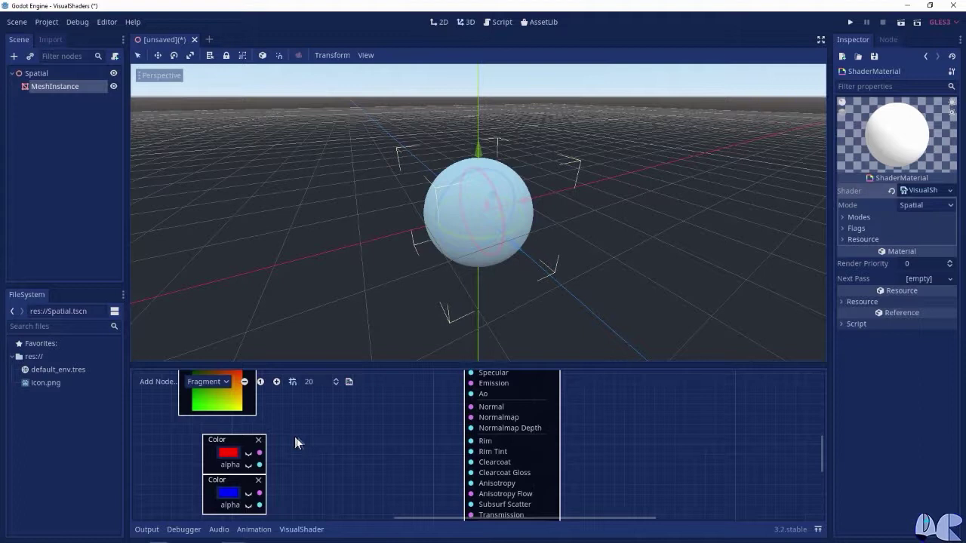
pyautogui.scroll(2, 311, 436)
# Step: Add an If node from Conditional > Functions next to the uv Input and Color nodes
pyautogui.rightClick(355, 408)
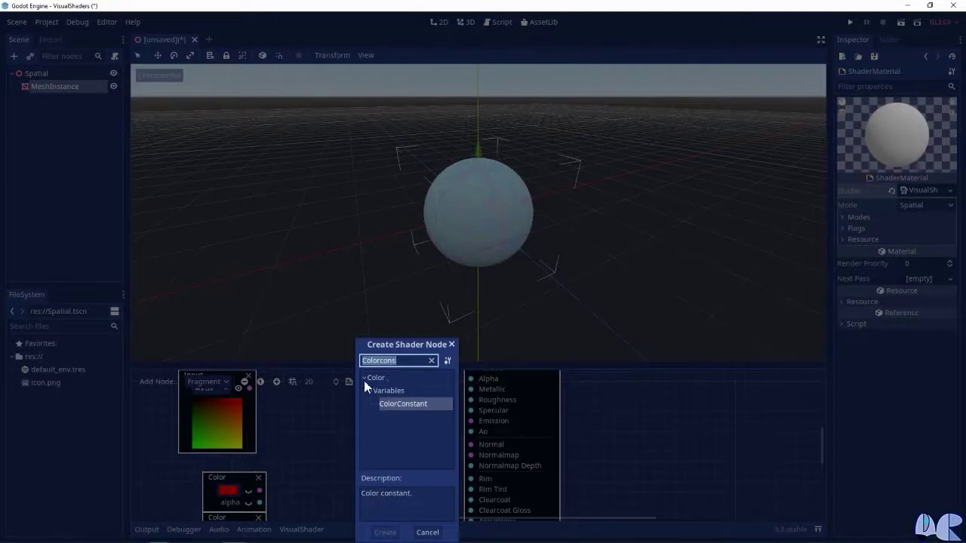
pyautogui.press('BackSpace')
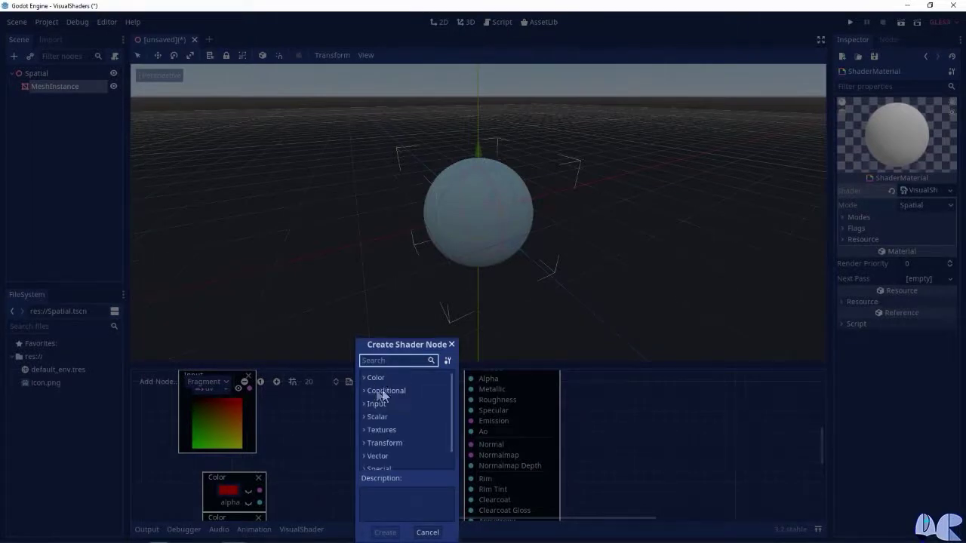
pyautogui.click(362, 391)
pyautogui.click(363, 391)
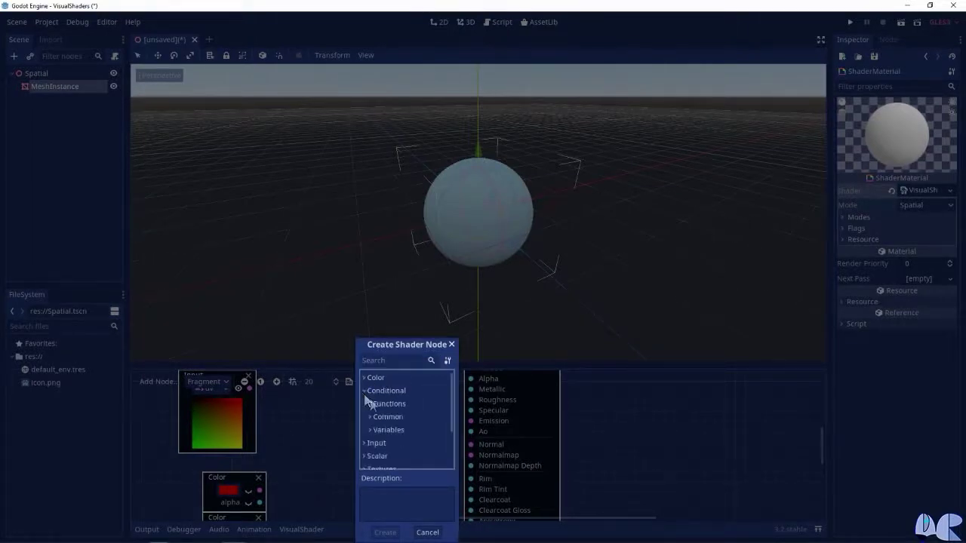
pyautogui.click(373, 404)
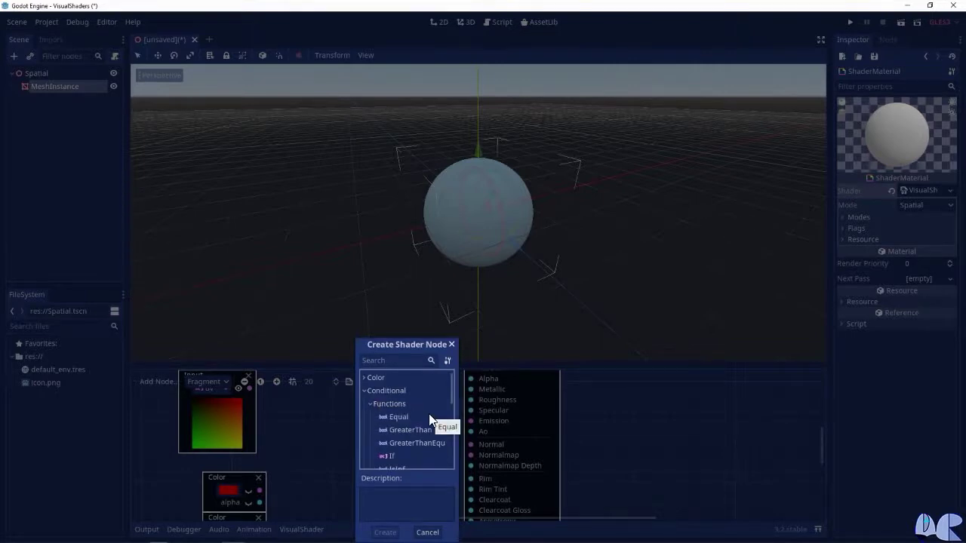
pyautogui.scroll(-1, 411, 430)
pyautogui.click(394, 442)
pyautogui.scroll(-2, 429, 428)
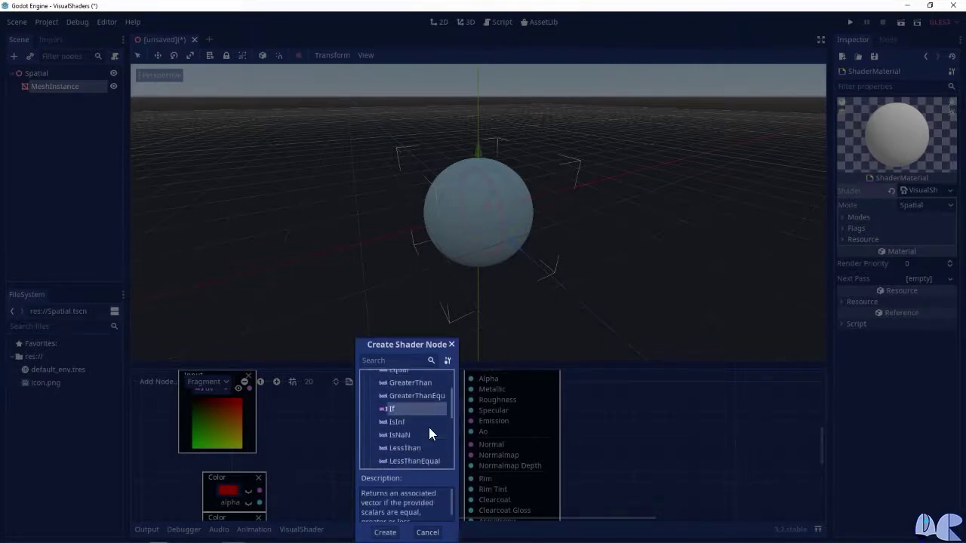
pyautogui.click(385, 532)
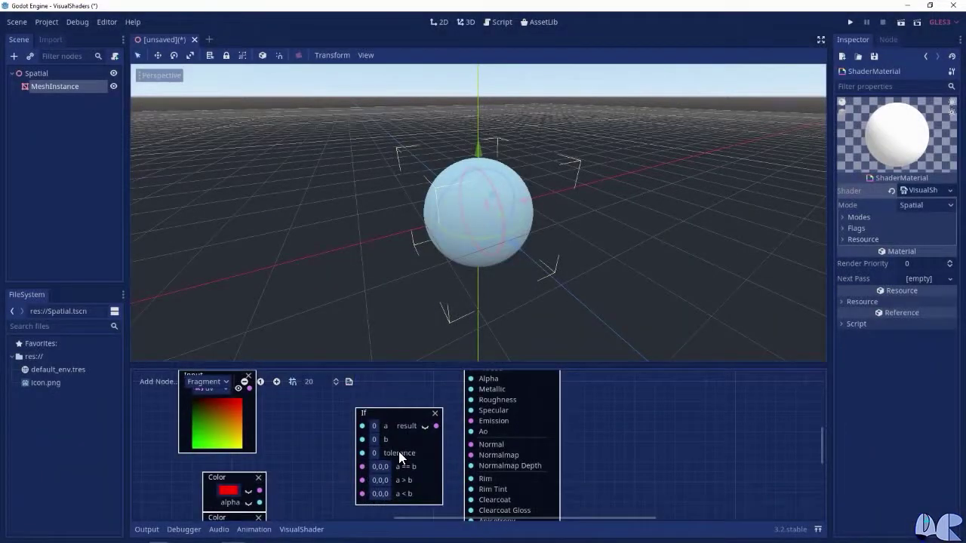
pyautogui.click(373, 440)
pyautogui.scroll(2, 241, 426)
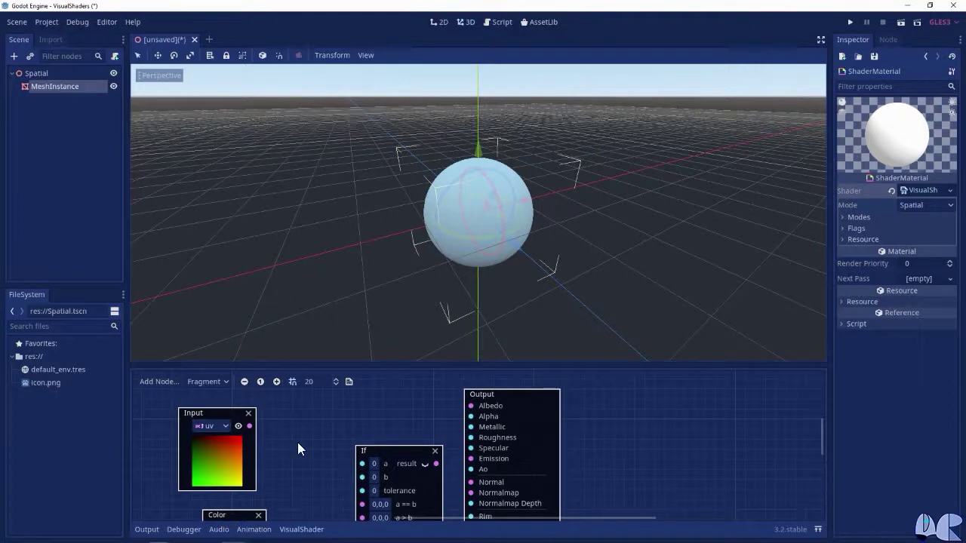
# Step: Connect uv to the If node's a, red to a > b, and blue to a < b
pyautogui.moveTo(250, 427)
pyautogui.mouseDown()
pyautogui.moveTo(337, 468)
pyautogui.moveTo(363, 463)
pyautogui.mouseUp()
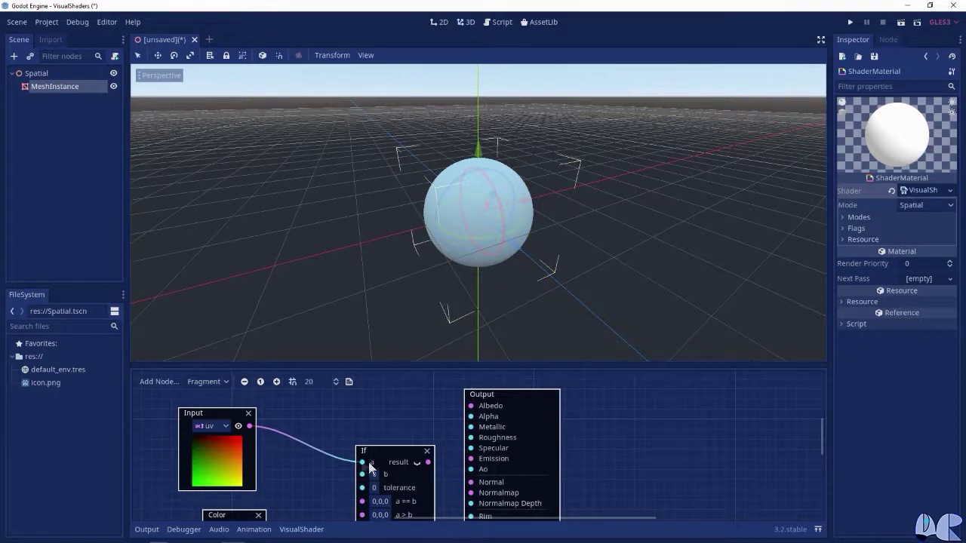
pyautogui.scroll(-2, 311, 487)
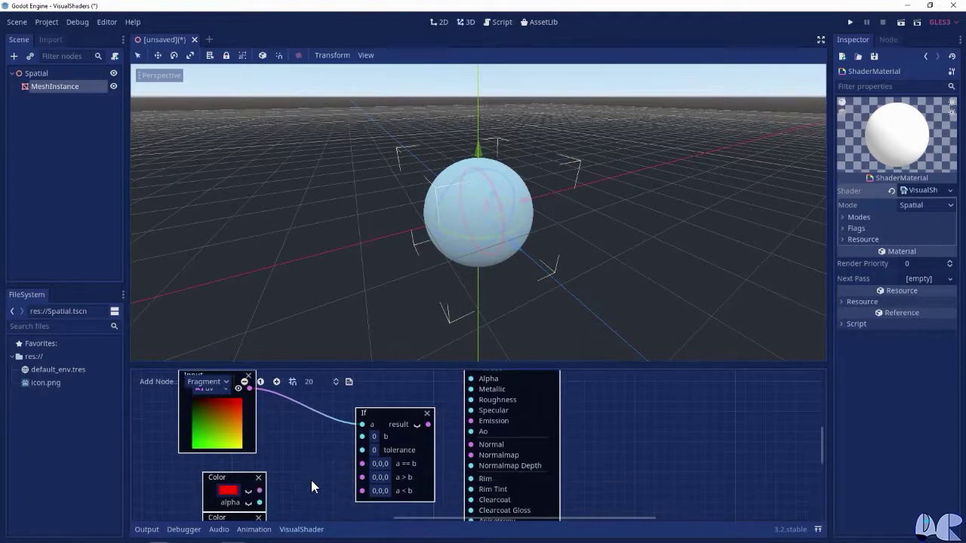
pyautogui.moveTo(260, 490); pyautogui.dragTo(291, 491)
pyautogui.moveTo(297, 487); pyautogui.dragTo(353, 479)
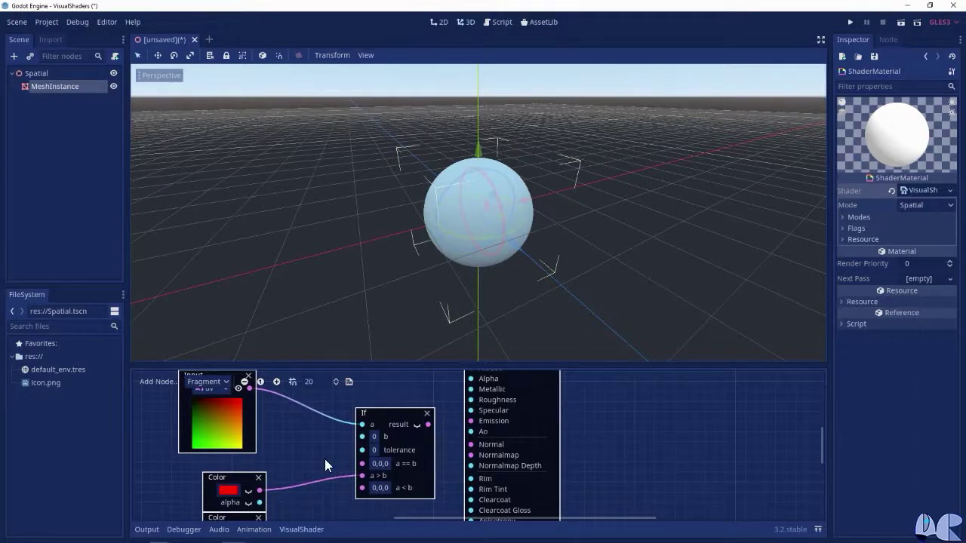
pyautogui.scroll(-2, 325, 461)
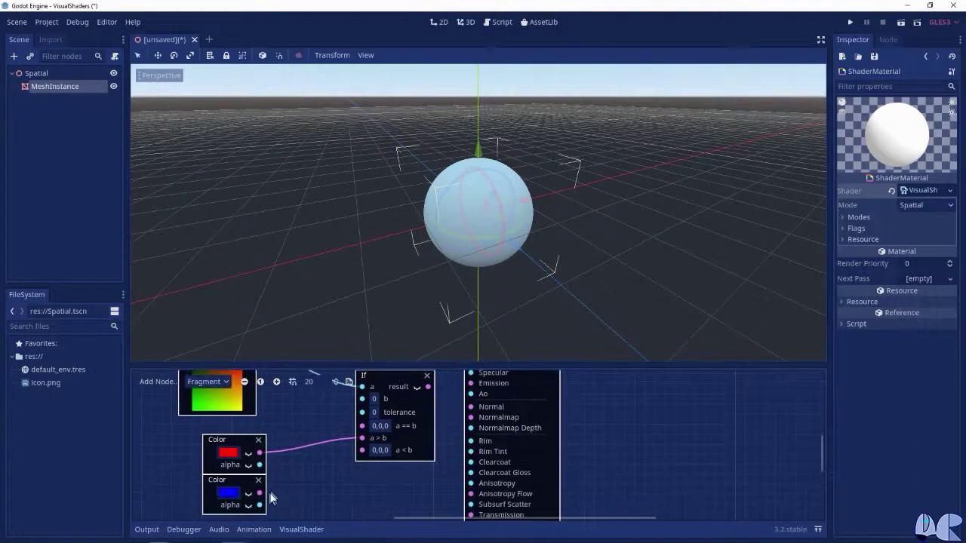
pyautogui.moveTo(259, 493); pyautogui.dragTo(361, 451)
pyautogui.moveTo(357, 452); pyautogui.dragTo(355, 464)
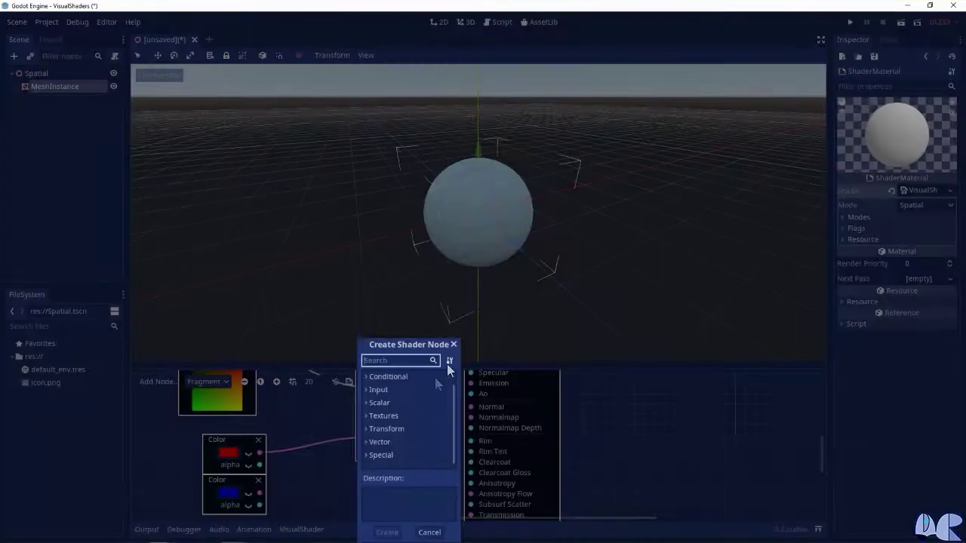
pyautogui.click(455, 341)
pyautogui.moveTo(260, 493)
pyautogui.mouseDown()
pyautogui.moveTo(361, 451)
pyautogui.moveTo(360, 476)
pyautogui.mouseUp()
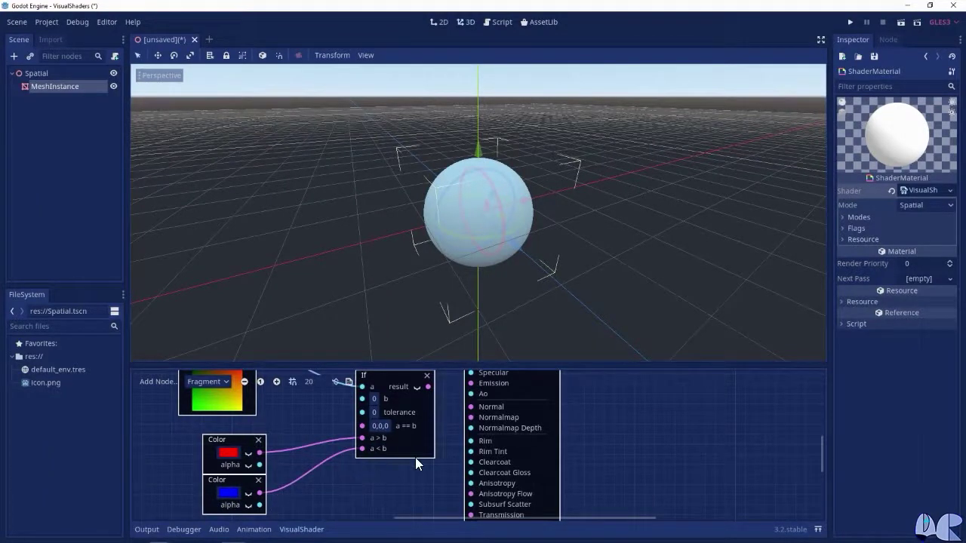
# Step: Show the If node's result preview and select its b value for editing
pyautogui.scroll(2, 426, 459)
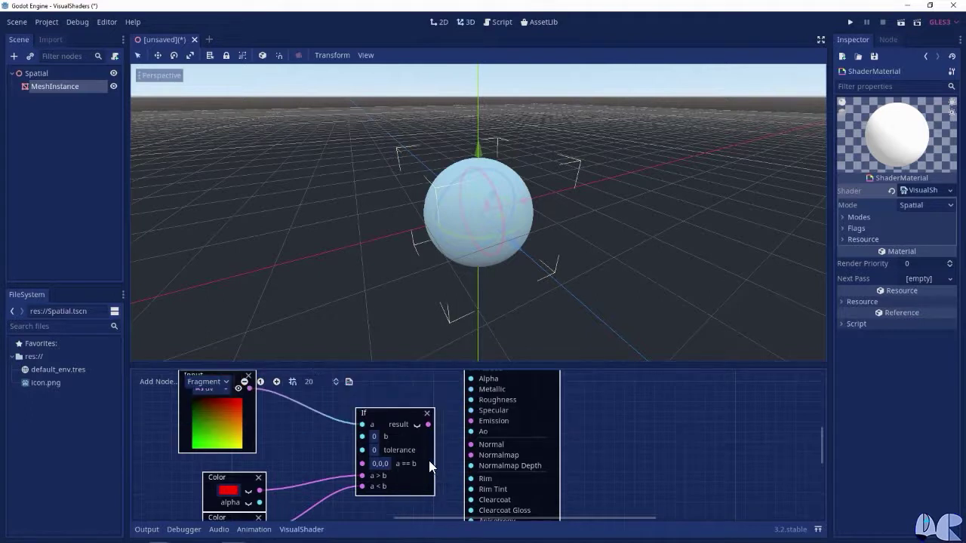
pyautogui.click(416, 424)
pyautogui.scroll(-2, 426, 475)
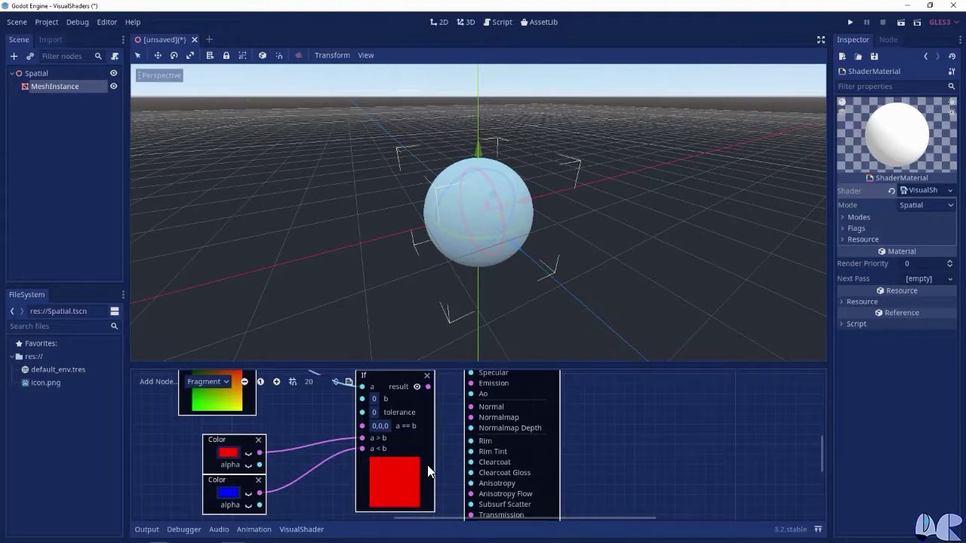
pyautogui.click(375, 412)
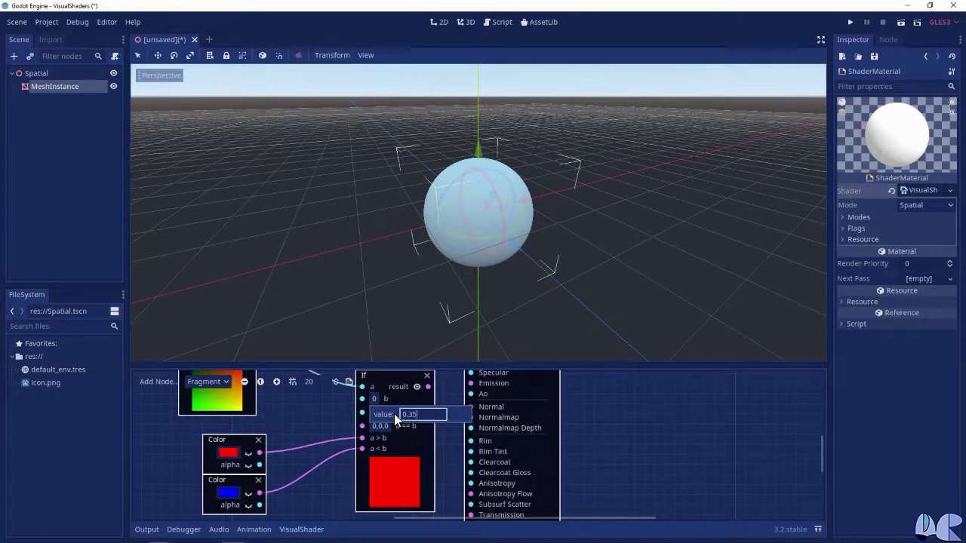
# Step: Set If b to 0.35 and feed its result into Albedo, splitting the sphere red/blue
pyautogui.press('Return')
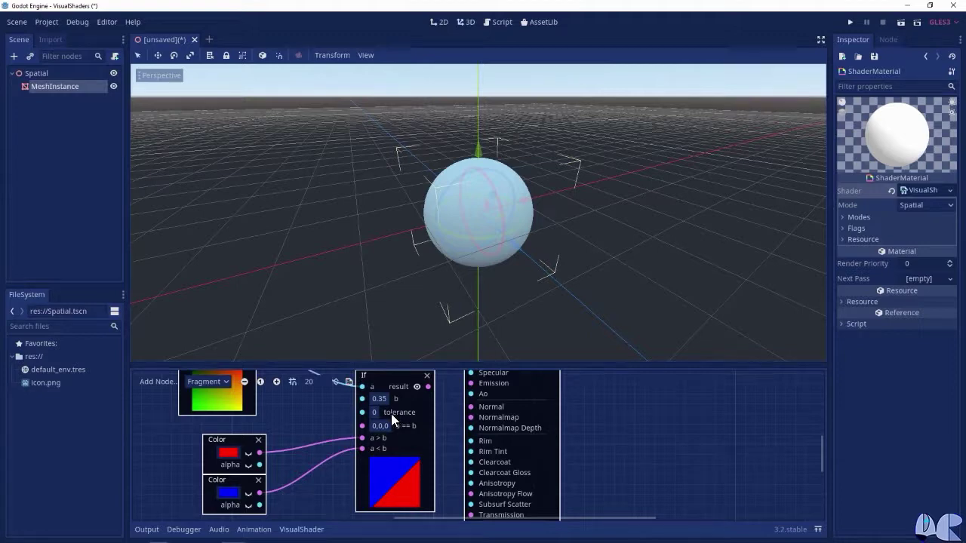
pyautogui.scroll(3, 444, 404)
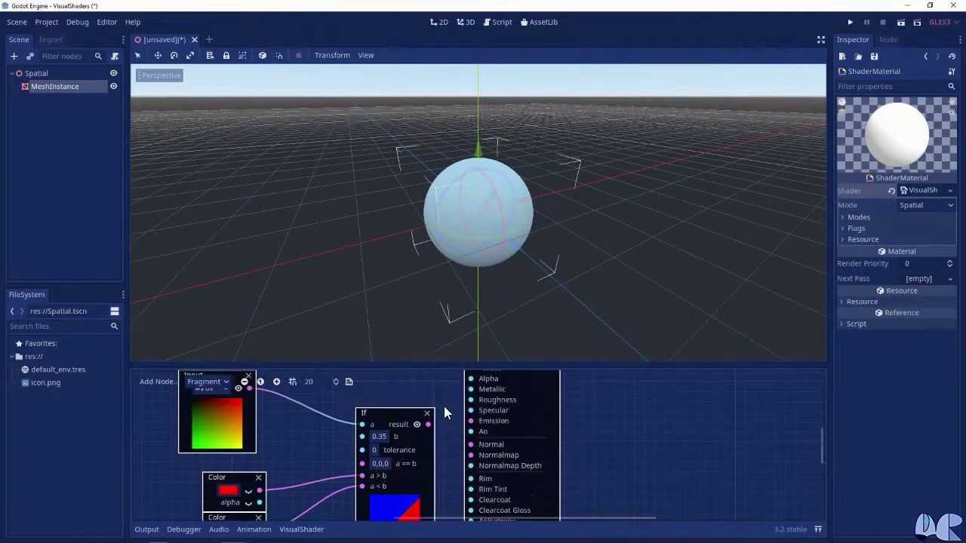
pyautogui.scroll(3, 443, 431)
pyautogui.moveTo(428, 462); pyautogui.dragTo(470, 407)
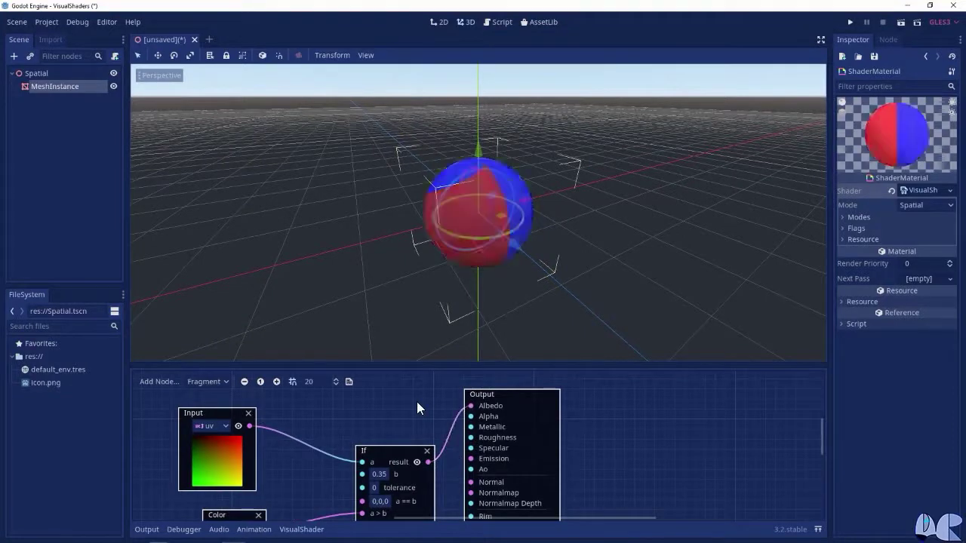
pyautogui.moveTo(598, 179)
pyautogui.mouseDown(button='middle')
pyautogui.moveTo(491, 151)
pyautogui.moveTo(646, 123)
pyautogui.moveTo(591, 110)
pyautogui.moveTo(559, 176)
pyautogui.moveTo(538, 177)
pyautogui.mouseUp(button='middle')
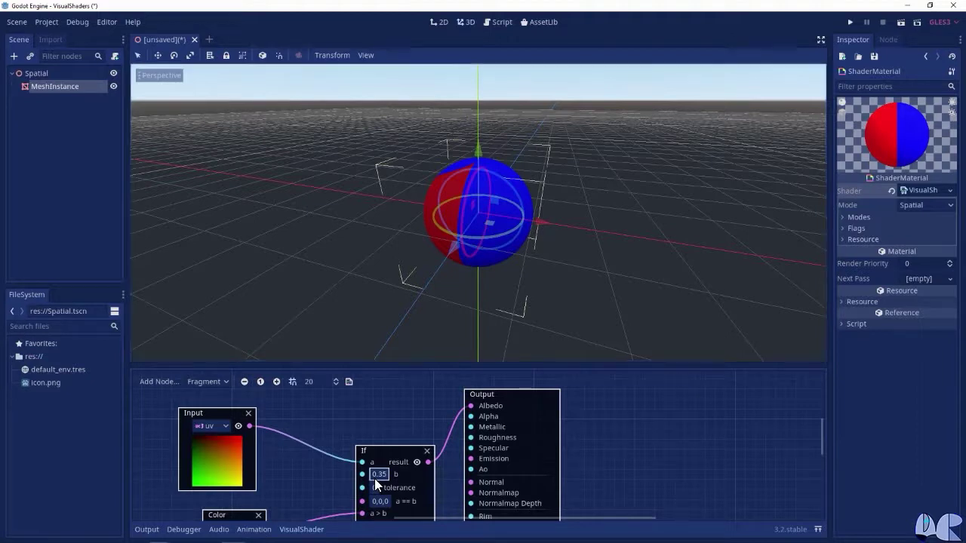
# Step: Change the If node's b to 0.15, inspect the sphere, then delete the If node
pyautogui.click(374, 479)
pyautogui.write('0.15')
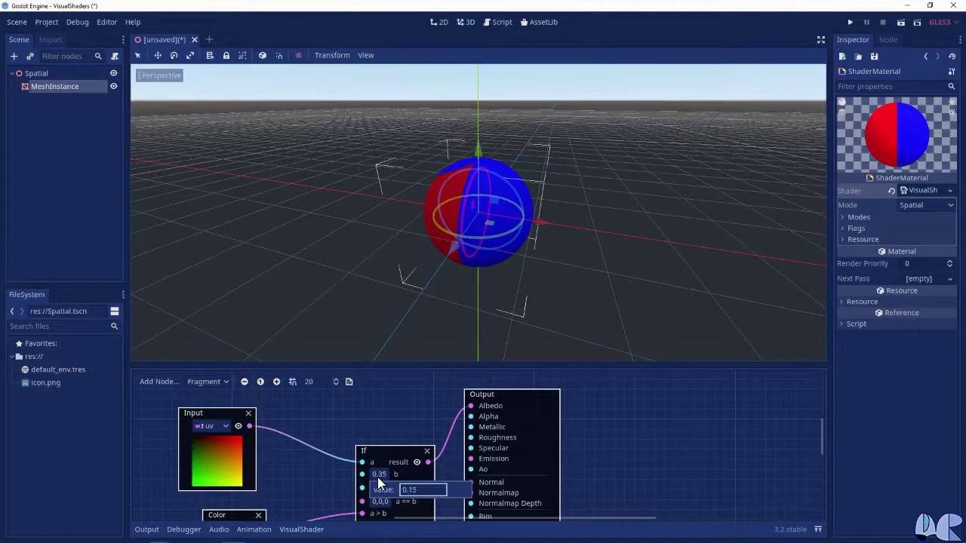
pyautogui.press('Return')
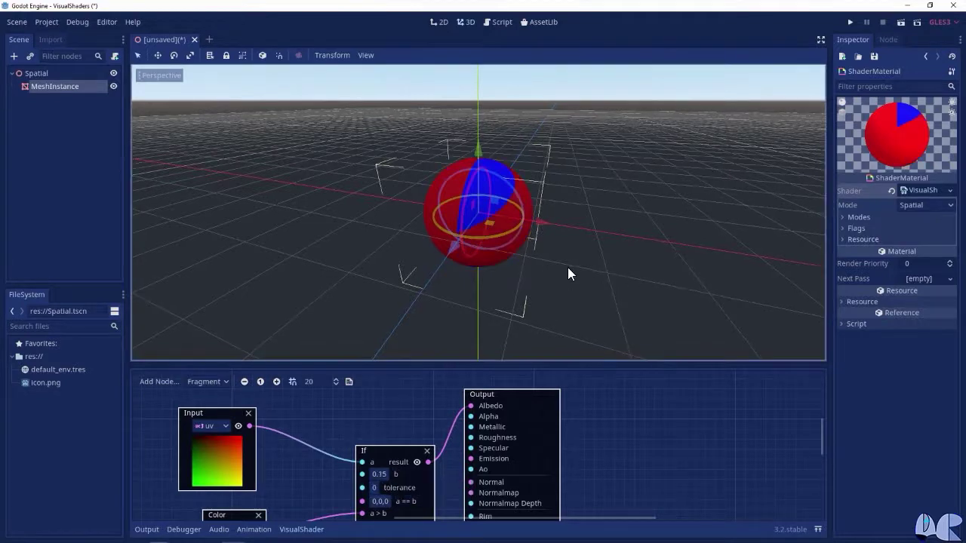
pyautogui.moveTo(581, 273); pyautogui.dragTo(582, 261, button='middle')
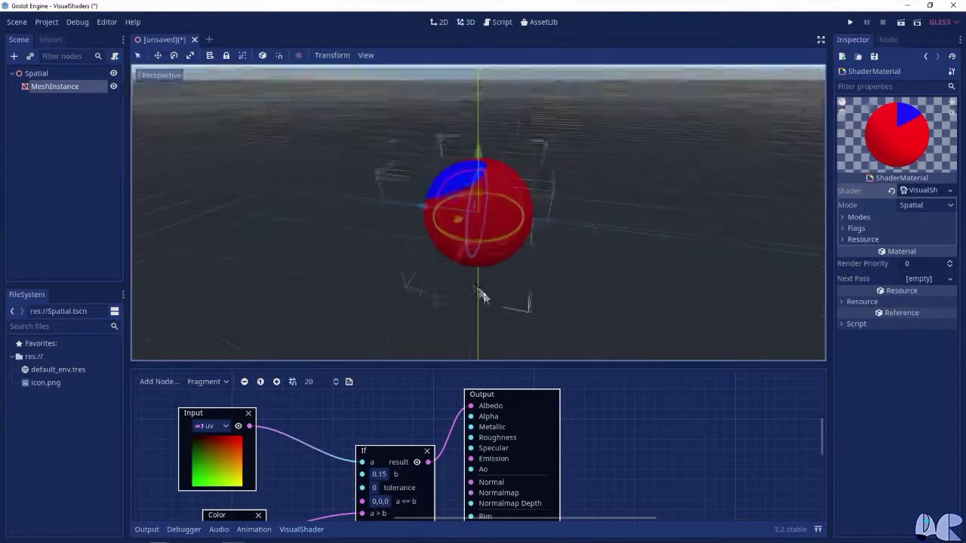
pyautogui.moveTo(581, 256); pyautogui.dragTo(572, 255, button='middle')
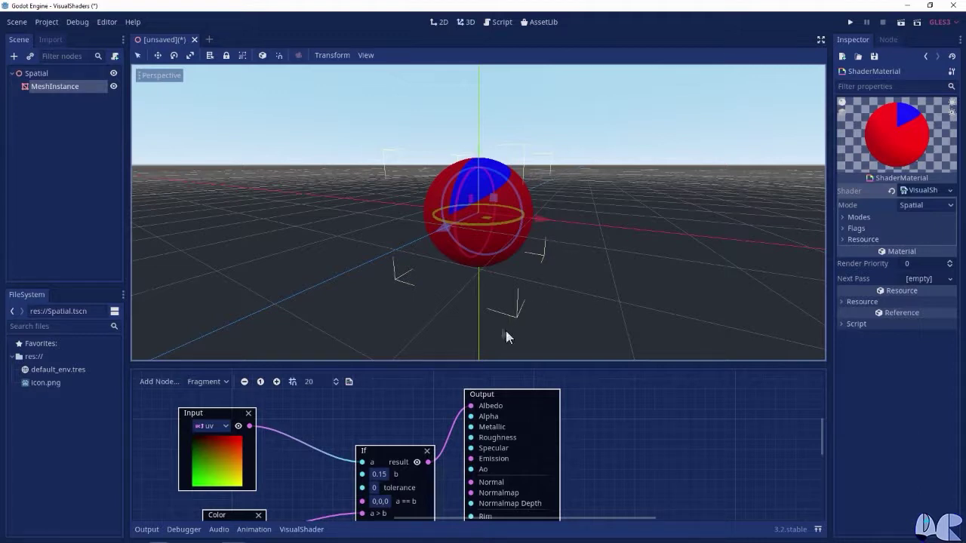
pyautogui.click(427, 450)
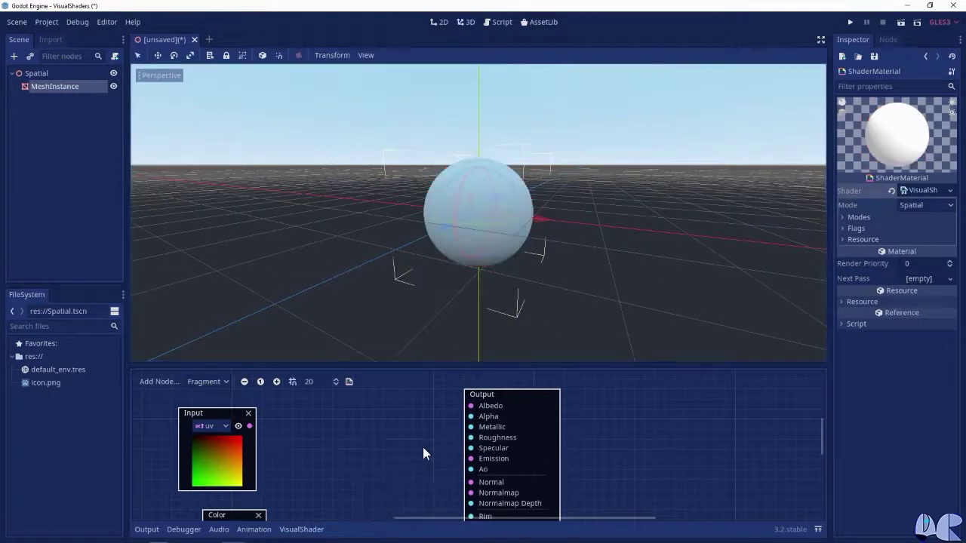
# Step: Delete the UV Input node and bring the red and blue Color nodes into view
pyautogui.click(249, 413)
pyautogui.scroll(-3, 289, 453)
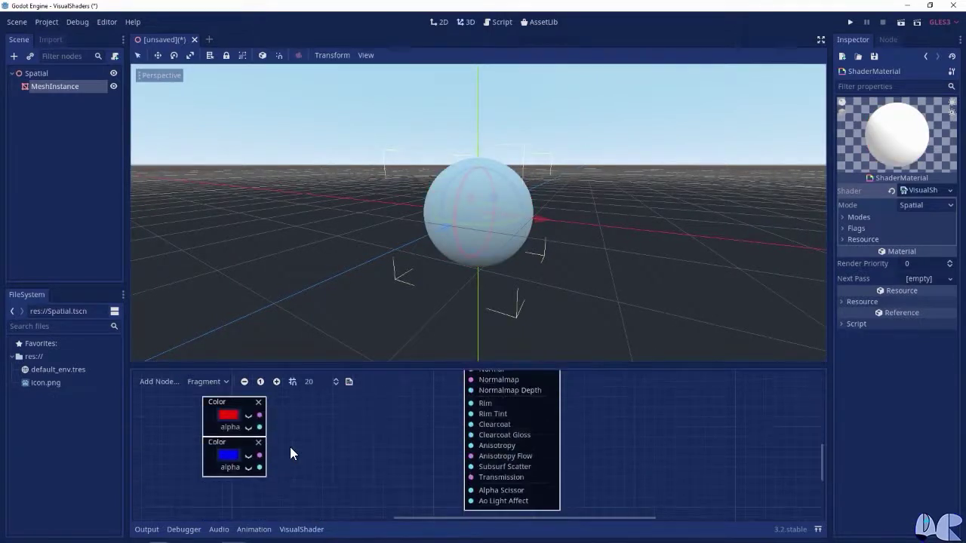
pyautogui.scroll(1, 333, 437)
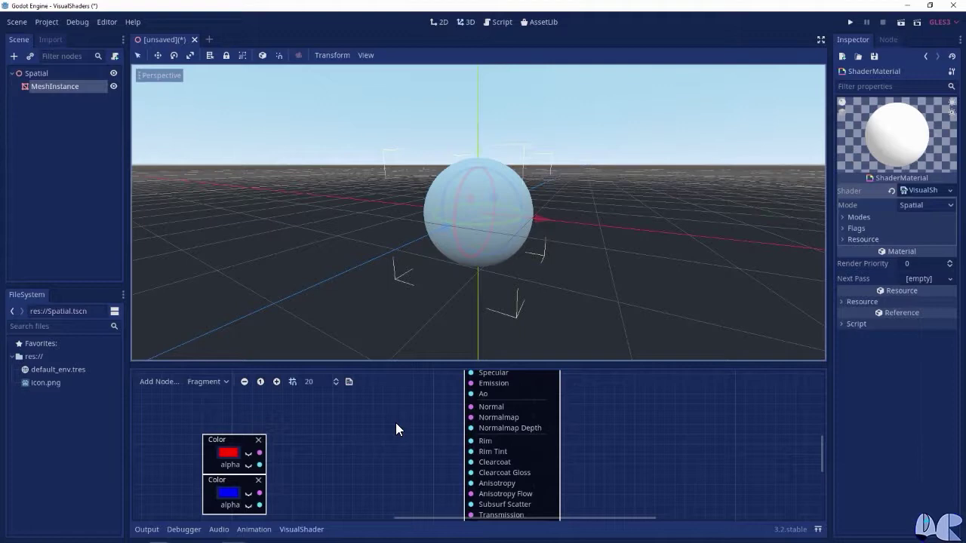
pyautogui.scroll(2, 319, 418)
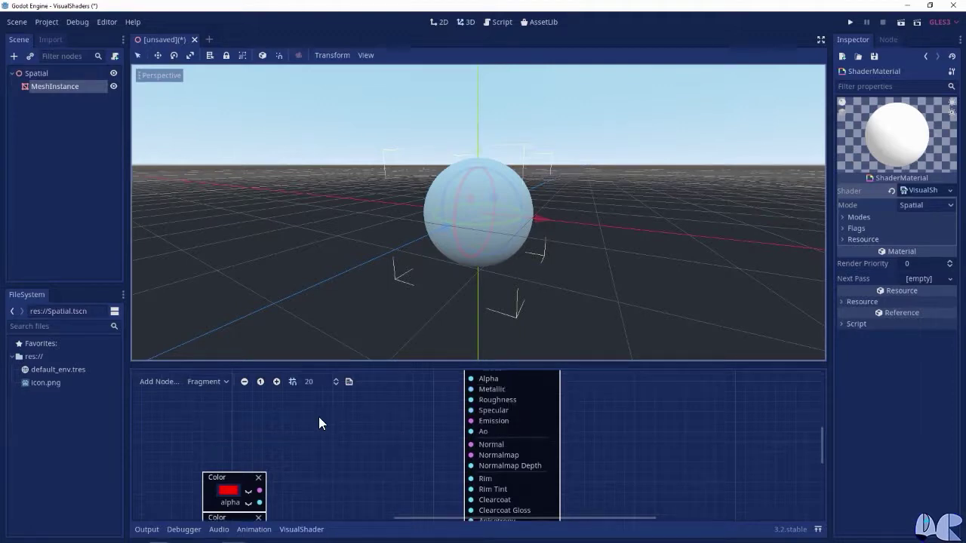
# Step: Add a BooleanConstant node to the graph via a 'boolean' search
pyautogui.rightClick(234, 421)
pyautogui.write('boolean')
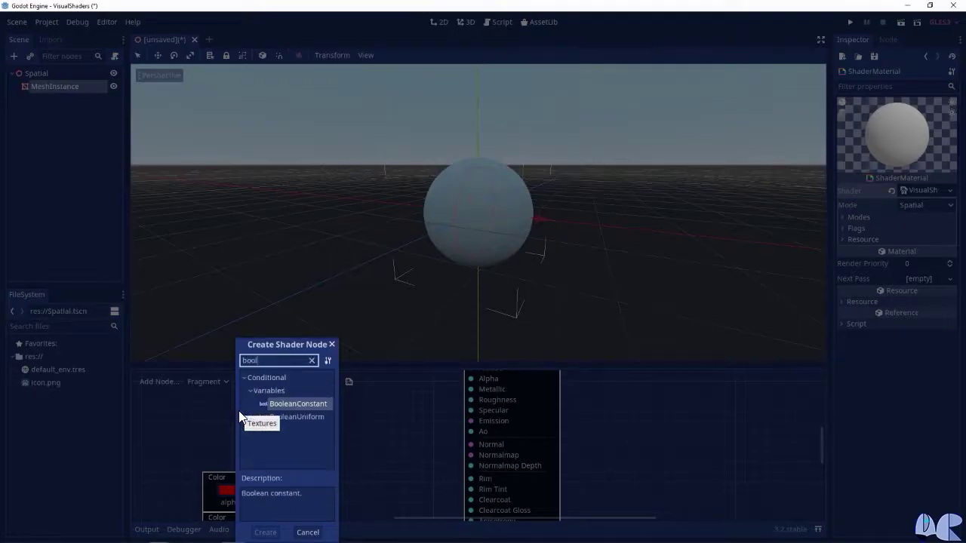
pyautogui.click(307, 403)
pyautogui.press('Return')
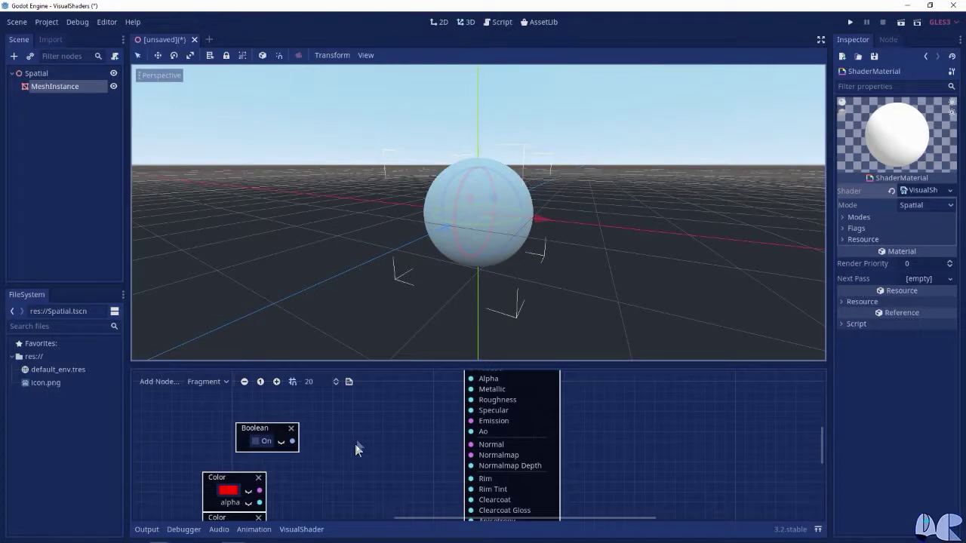
# Step: Add a VectorSwitch node from Conditional > Functions and move it up and left
pyautogui.rightClick(363, 427)
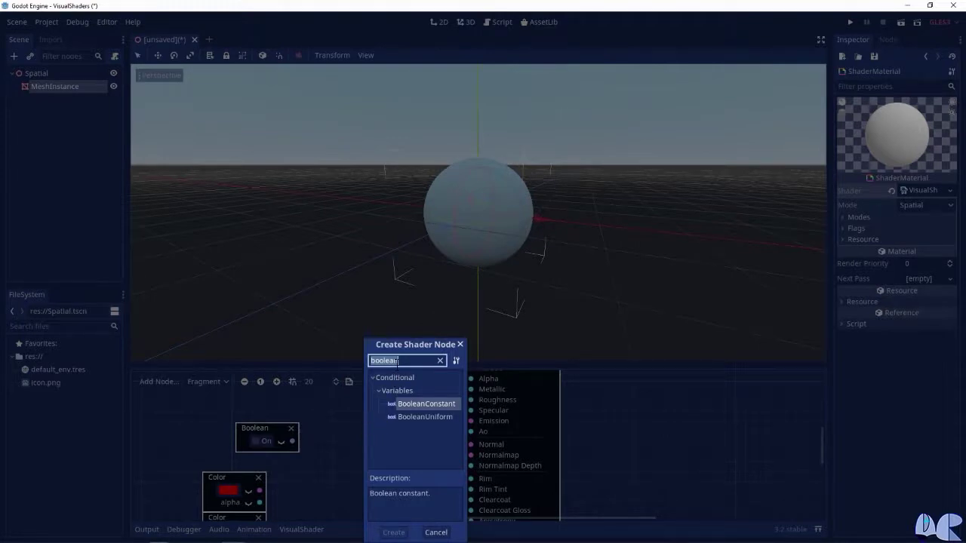
pyautogui.press('BackSpace')
pyautogui.click(372, 377)
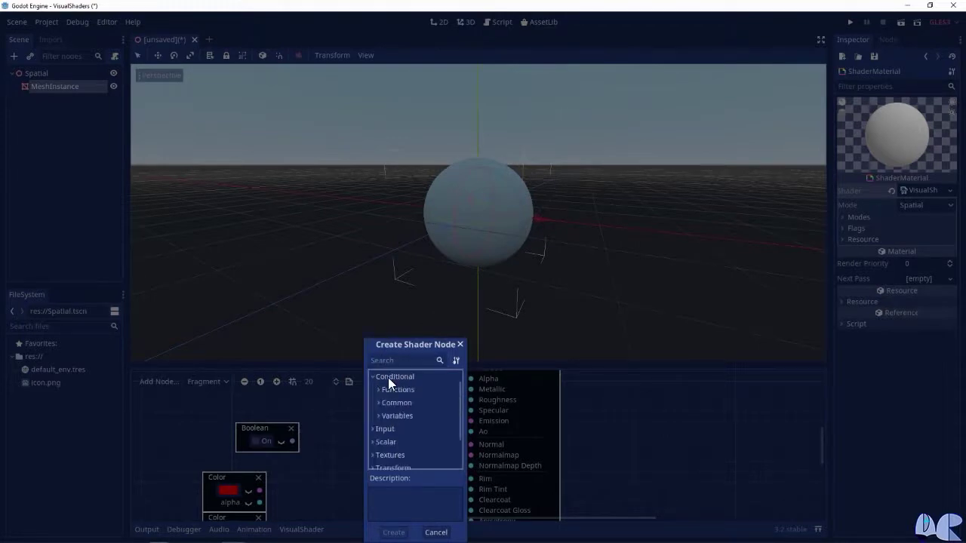
pyautogui.click(378, 391)
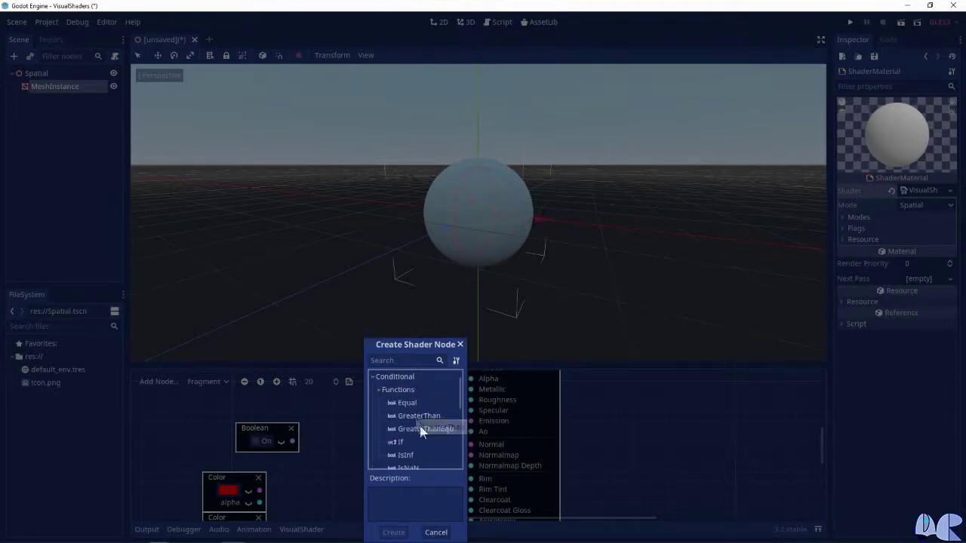
pyautogui.scroll(-1, 423, 429)
pyautogui.scroll(-2, 423, 429)
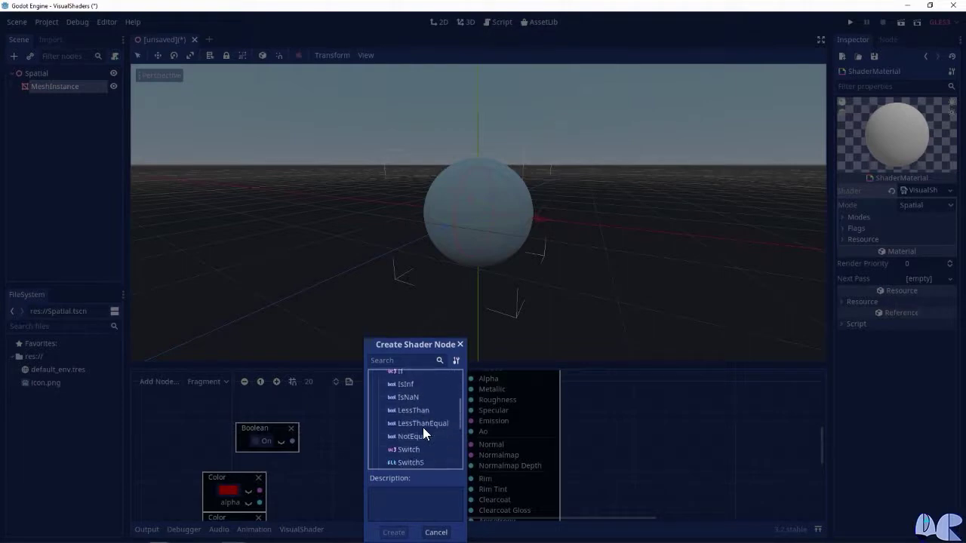
pyautogui.click(411, 440)
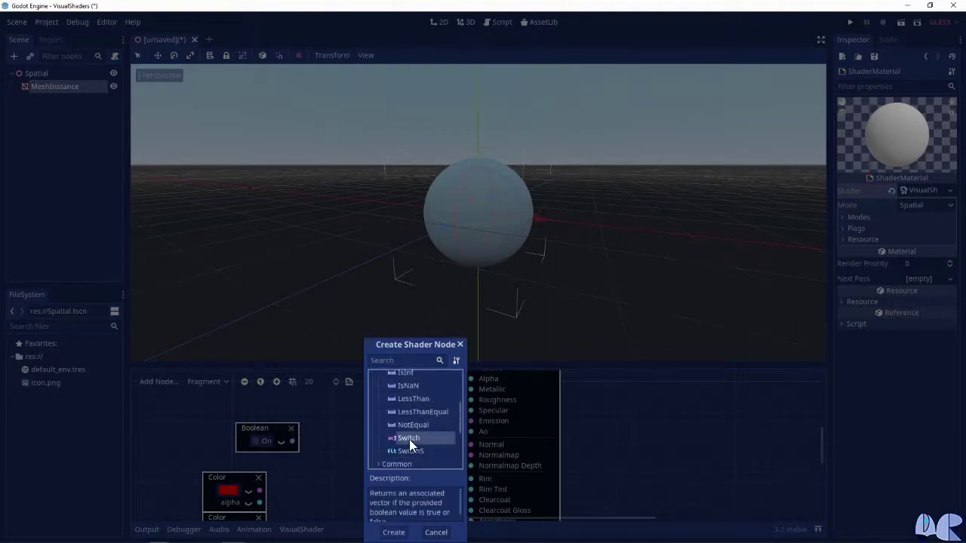
pyautogui.click(393, 533)
pyautogui.moveTo(421, 431); pyautogui.dragTo(391, 403)
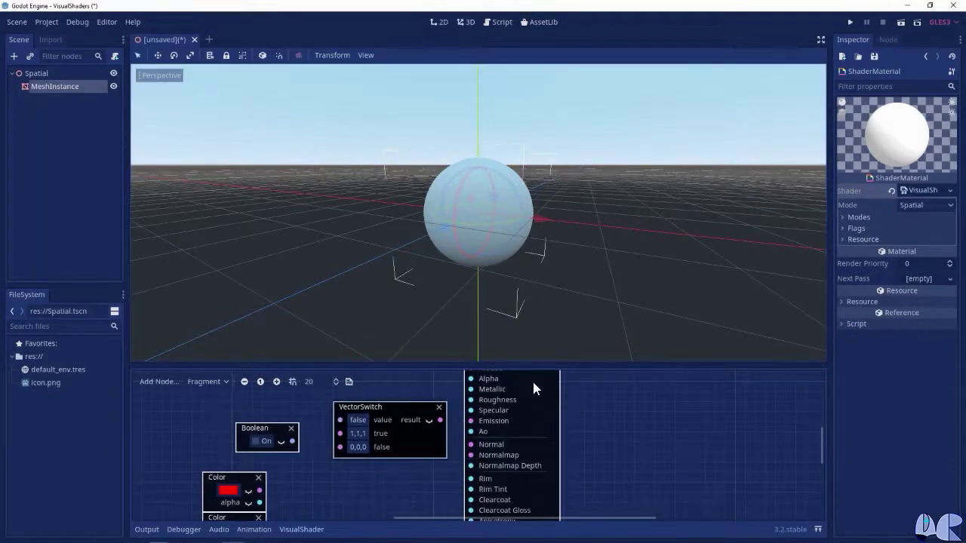
# Step: Reposition the Output and Boolean nodes, switch the Boolean On, and wire it to the VectorSwitch value
pyautogui.moveTo(532, 379); pyautogui.dragTo(582, 399)
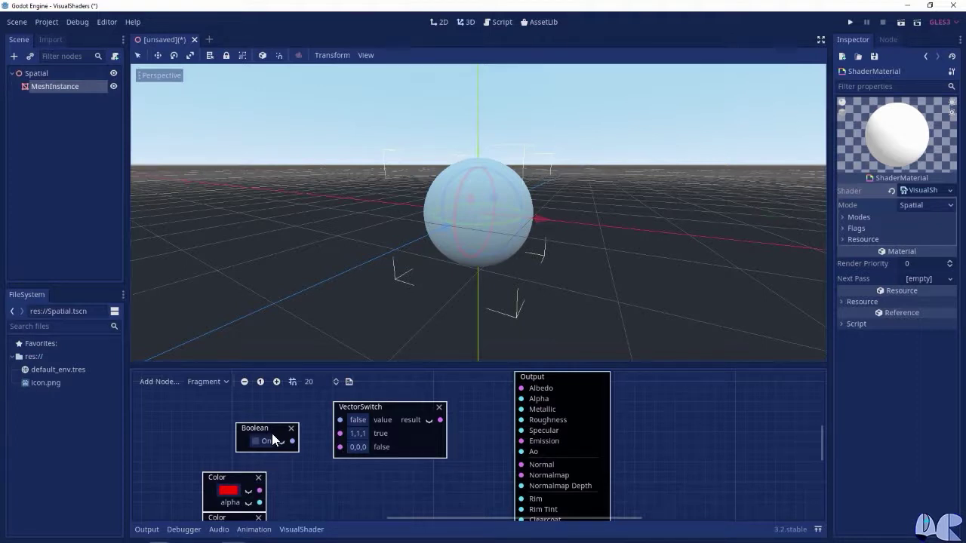
pyautogui.moveTo(267, 428); pyautogui.dragTo(255, 408)
pyautogui.click(240, 420)
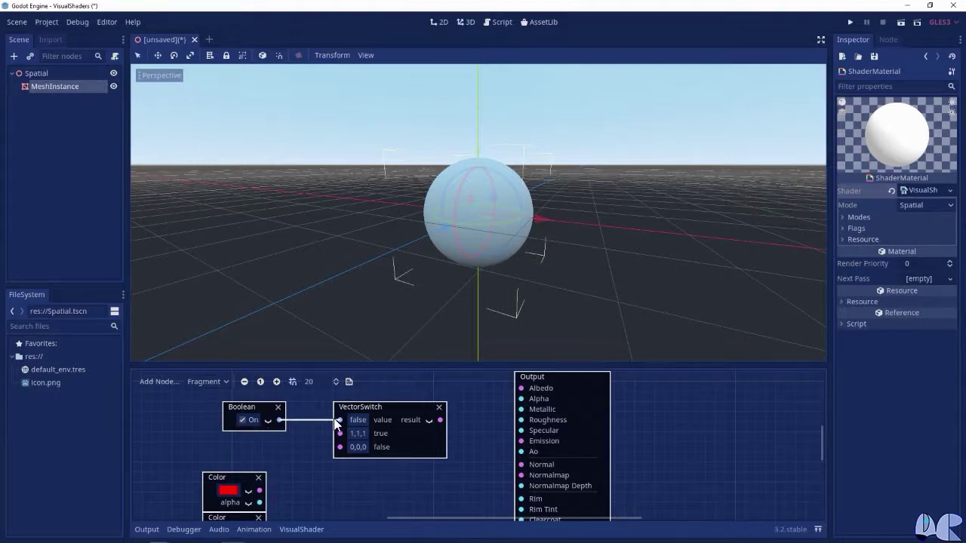
pyautogui.moveTo(334, 424); pyautogui.dragTo(336, 424)
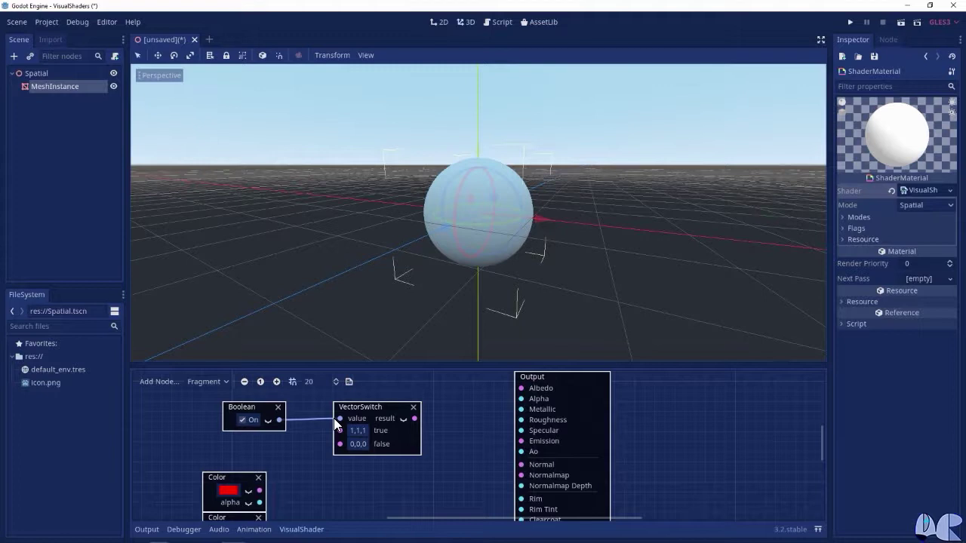
# Step: Connect the red Color to the VectorSwitch true input and blue to false
pyautogui.moveTo(260, 491); pyautogui.dragTo(341, 430)
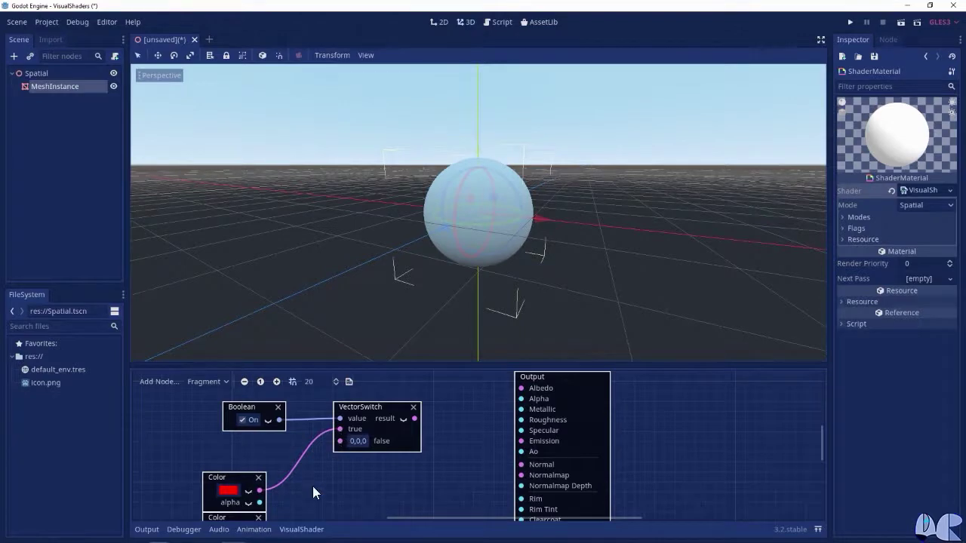
pyautogui.scroll(-2, 313, 486)
pyautogui.moveTo(260, 493); pyautogui.dragTo(339, 403)
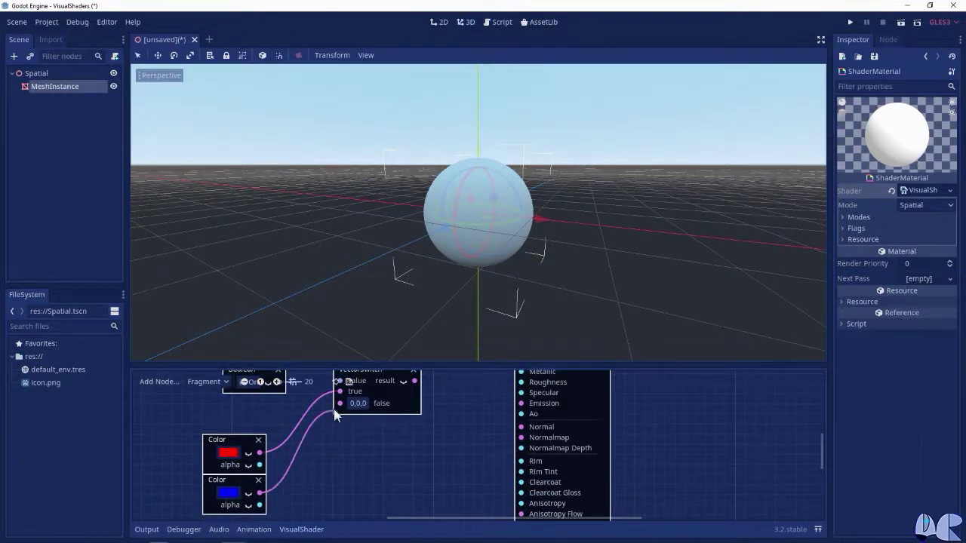
pyautogui.scroll(2, 384, 461)
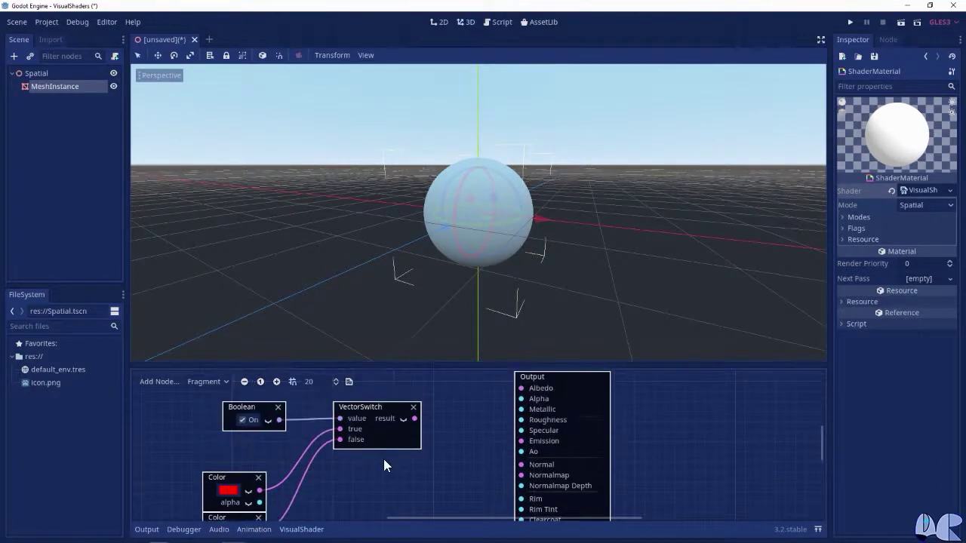
# Step: Preview the VectorSwitch result, turn the Boolean off for blue, and feed the result into Albedo
pyautogui.scroll(-2, 424, 487)
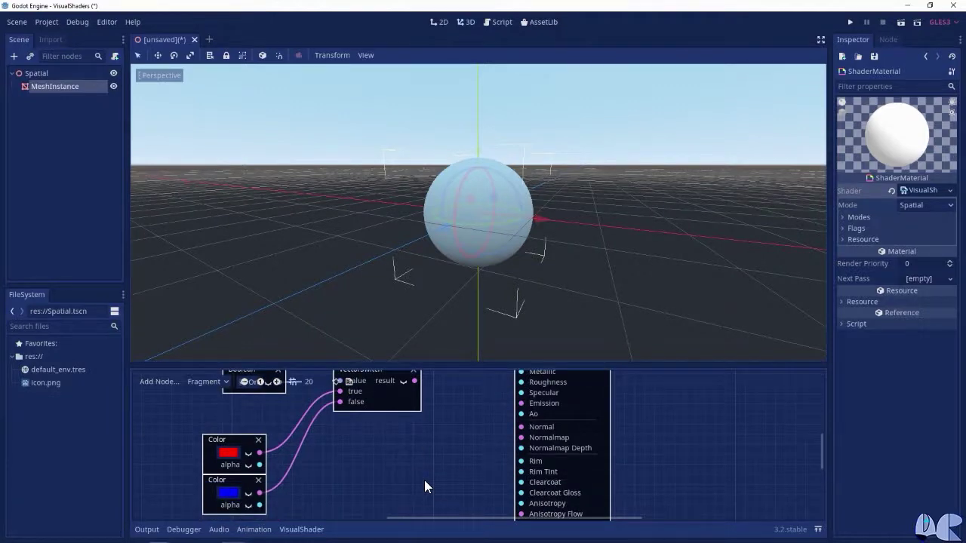
pyautogui.scroll(2, 425, 483)
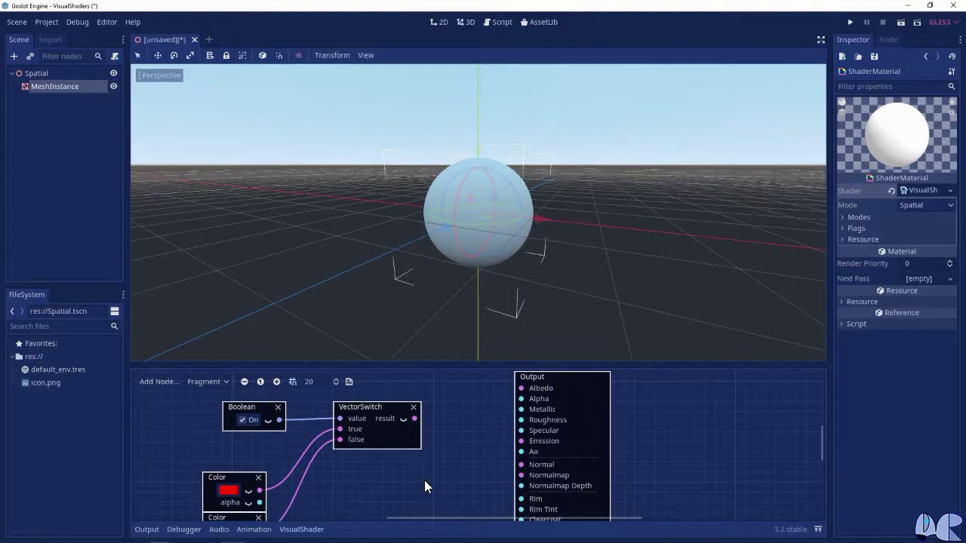
pyautogui.click(403, 418)
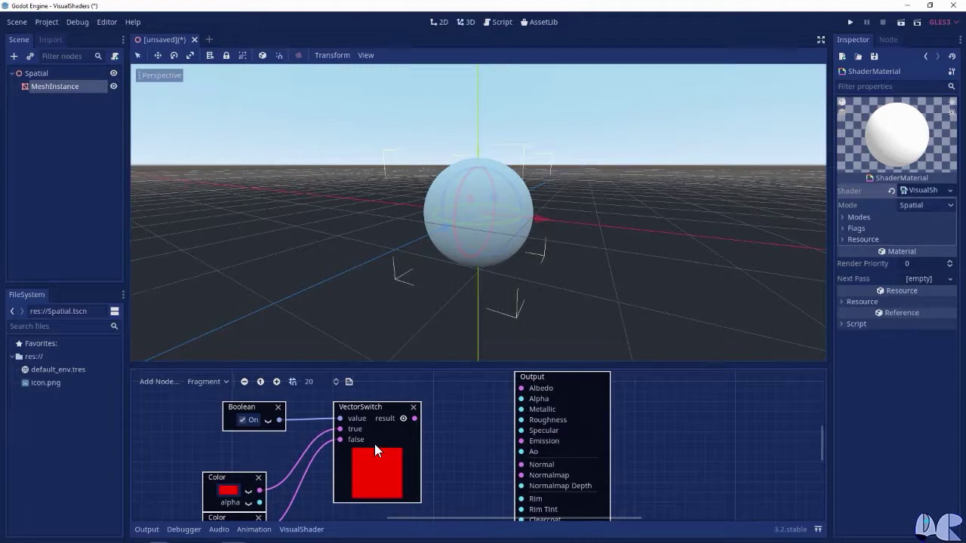
pyautogui.click(241, 419)
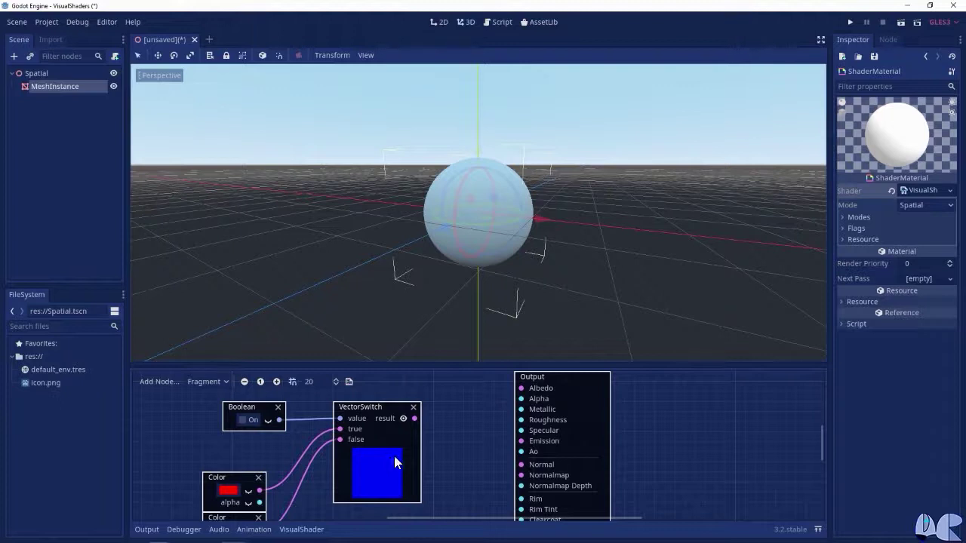
pyautogui.moveTo(417, 420); pyautogui.dragTo(522, 389)
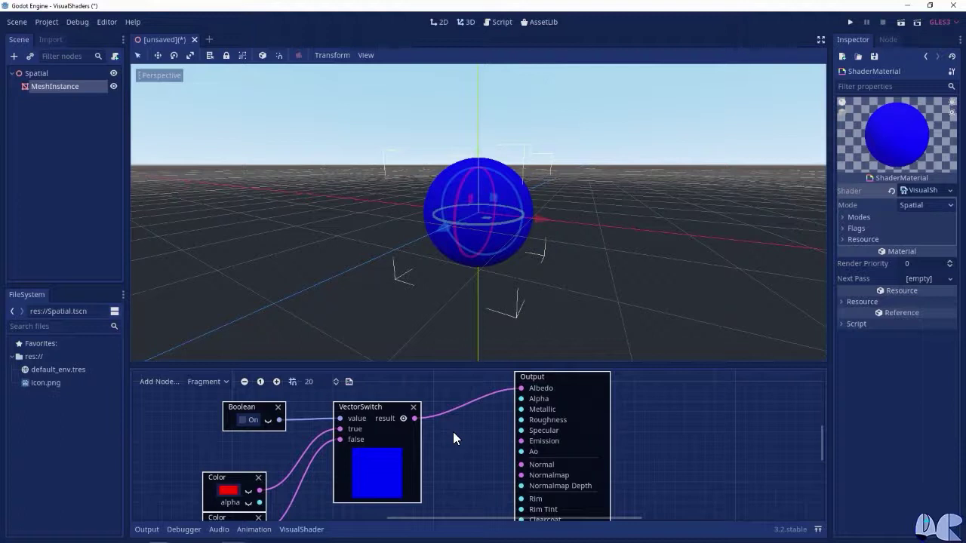
# Step: Switch the Boolean constant back On so the sphere renders red
pyautogui.click(243, 420)
pyautogui.press('space')
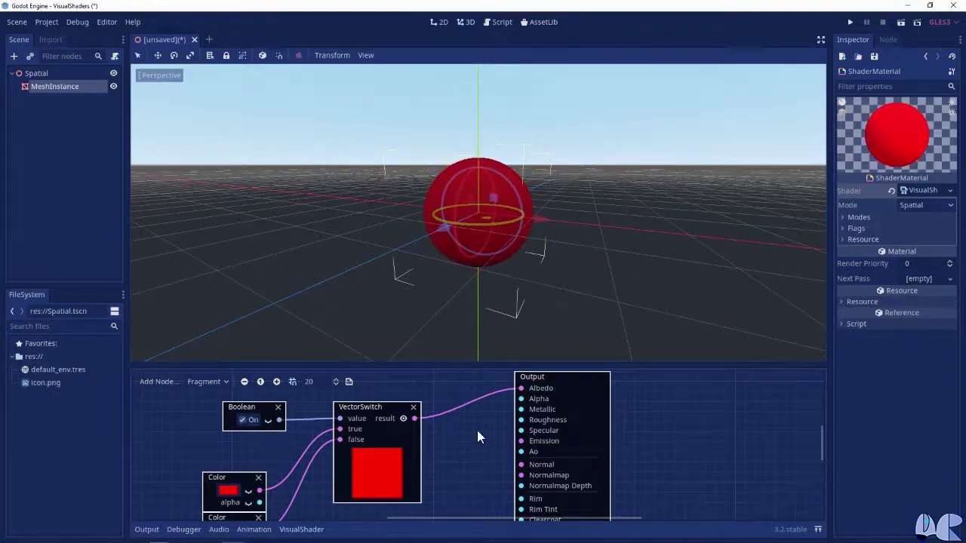